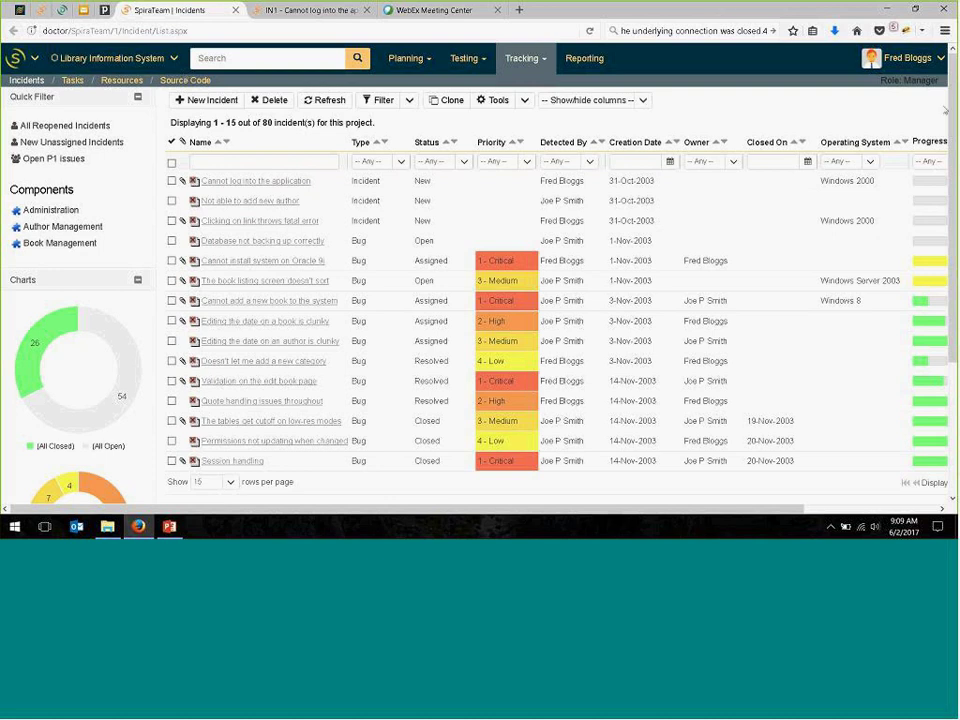
- Look over the incident list and its charts, then bring up the details of the incident "Cannot log into the application"
mouse_move(925, 425)
scroll(103, 301, down, 1)
scroll(103, 301, down, 2)
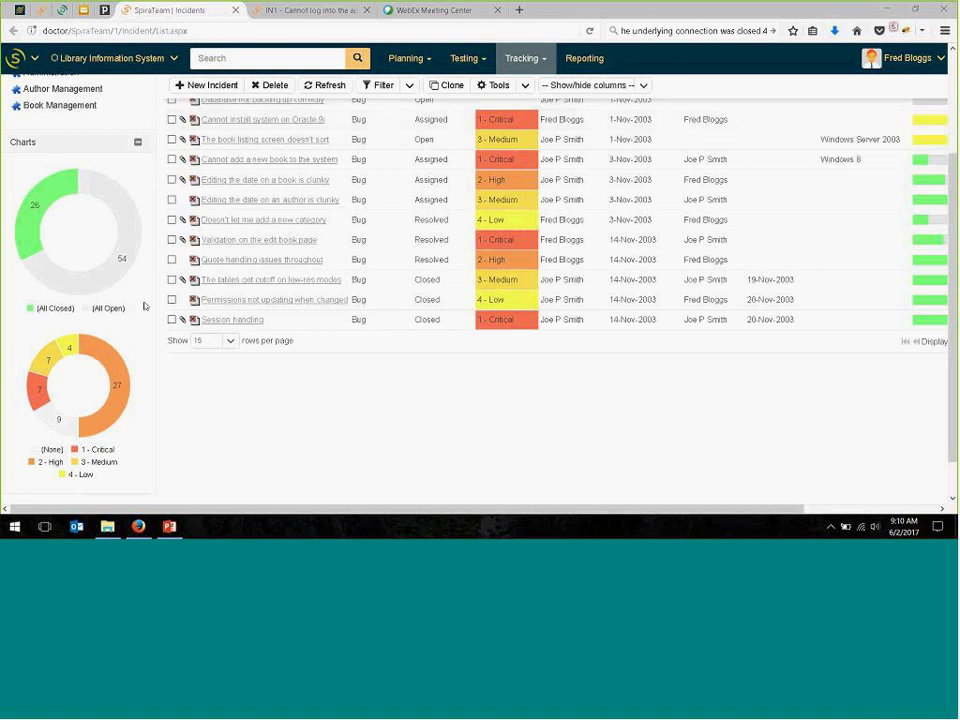
scroll(144, 306, up, 3)
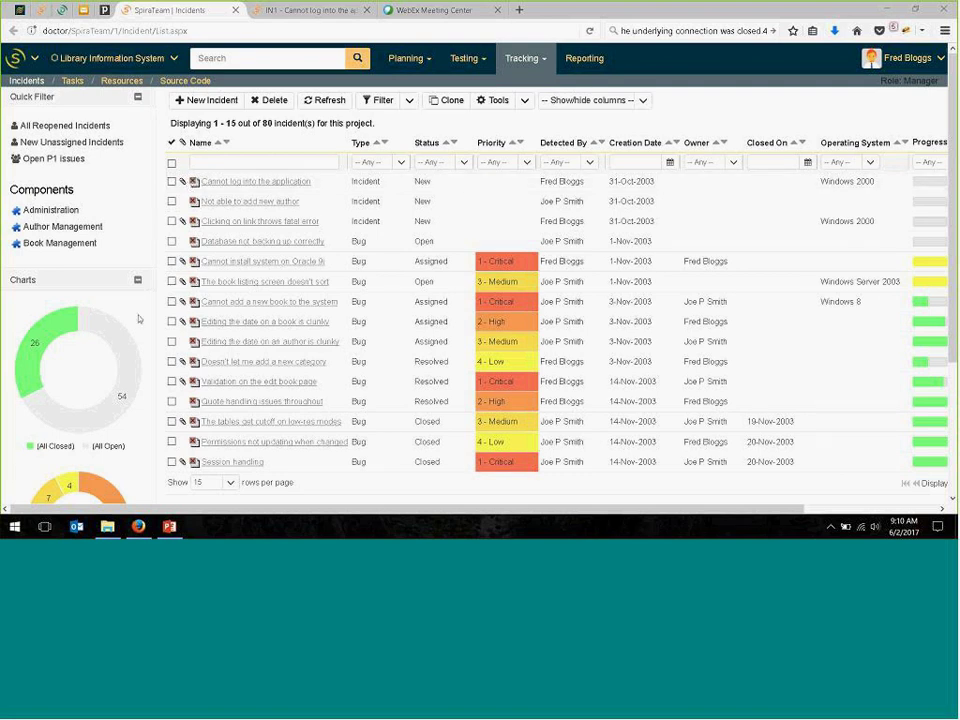
click(253, 184)
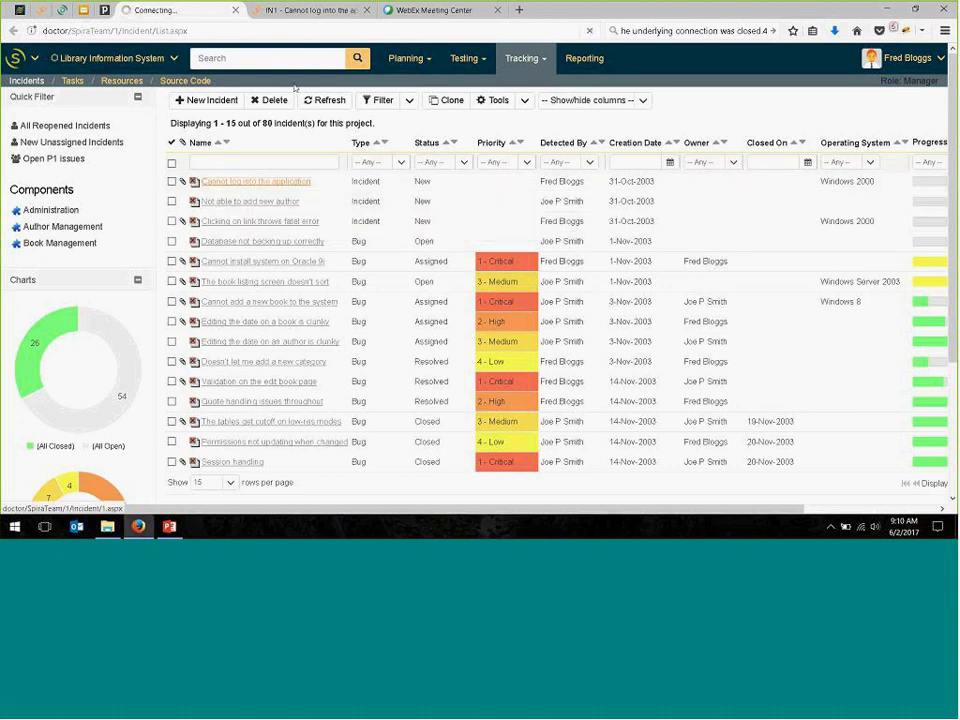
click(303, 11)
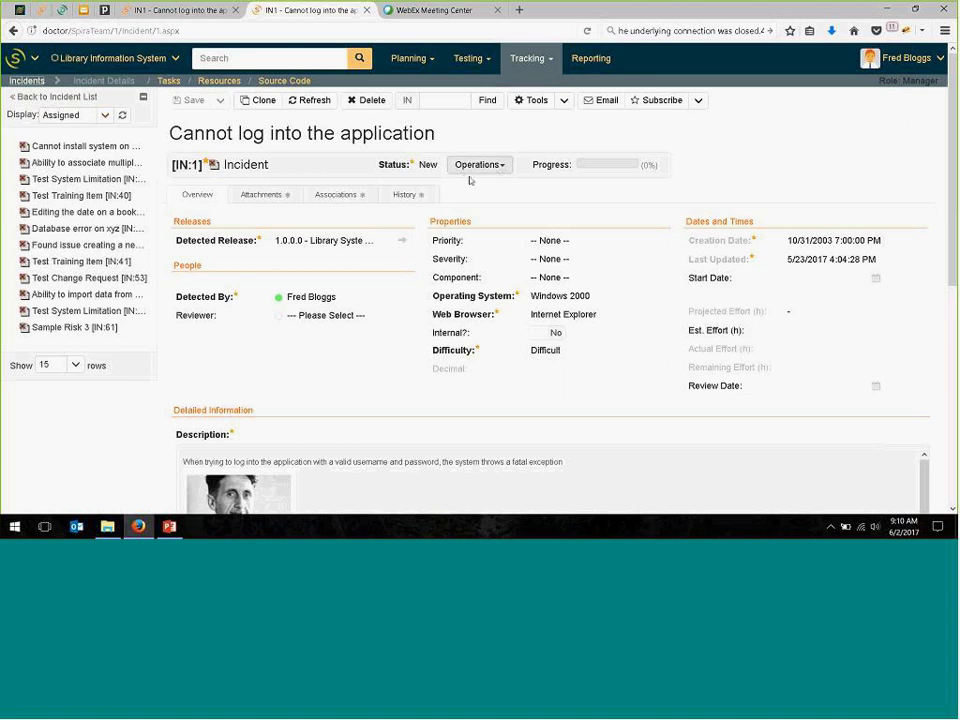
- Examine the incident's available workflow operations and read through its properties, description, notes and comments section
click(502, 167)
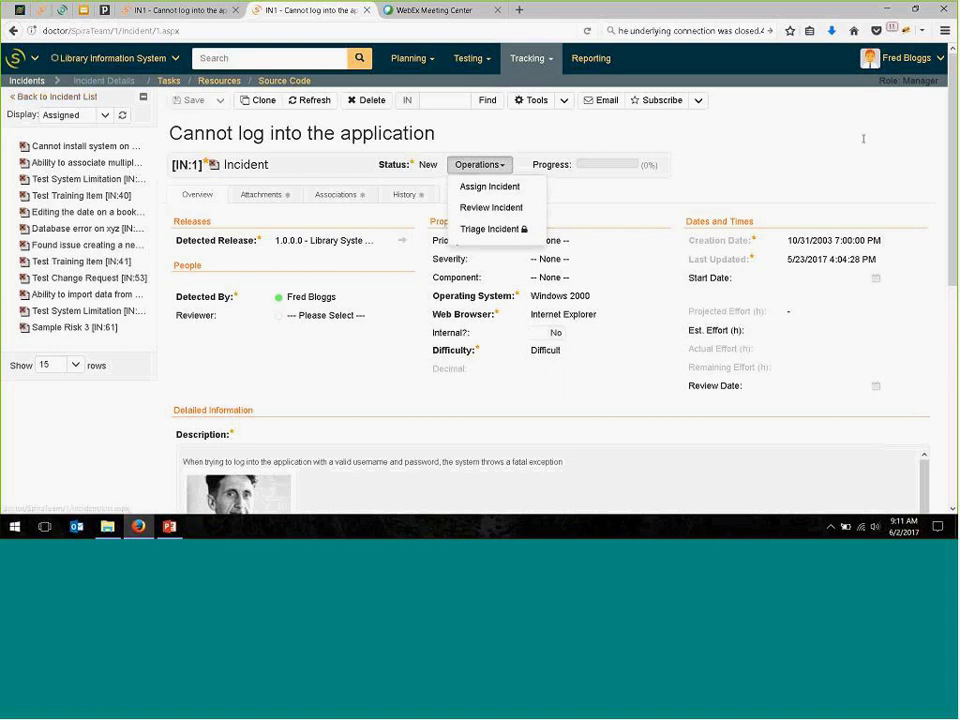
click(836, 168)
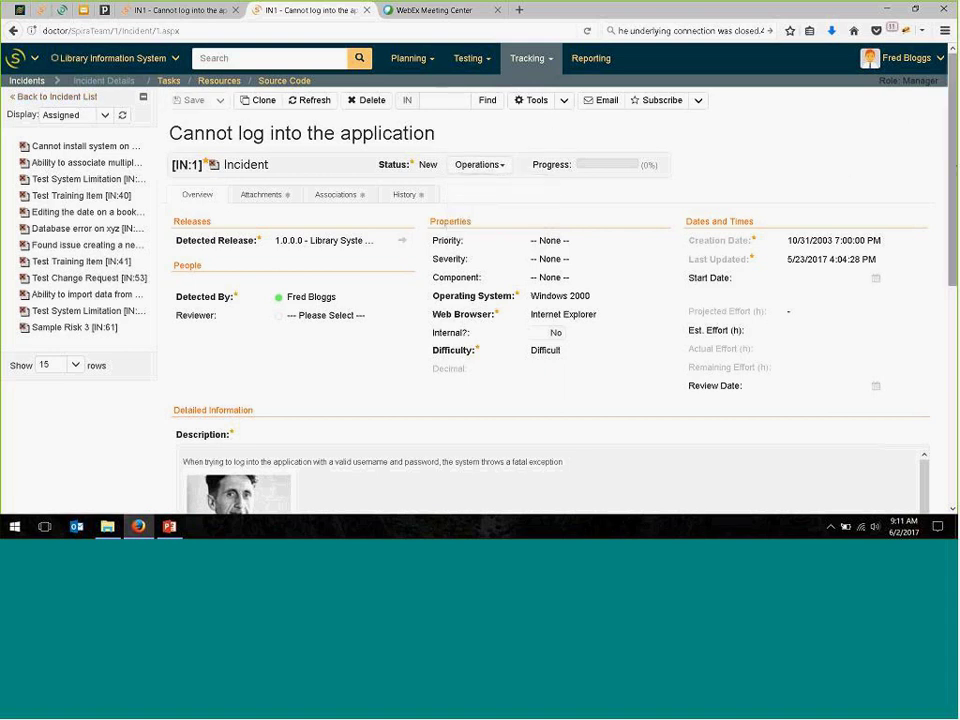
scroll(955, 193, down, 1)
scroll(955, 193, down, 4)
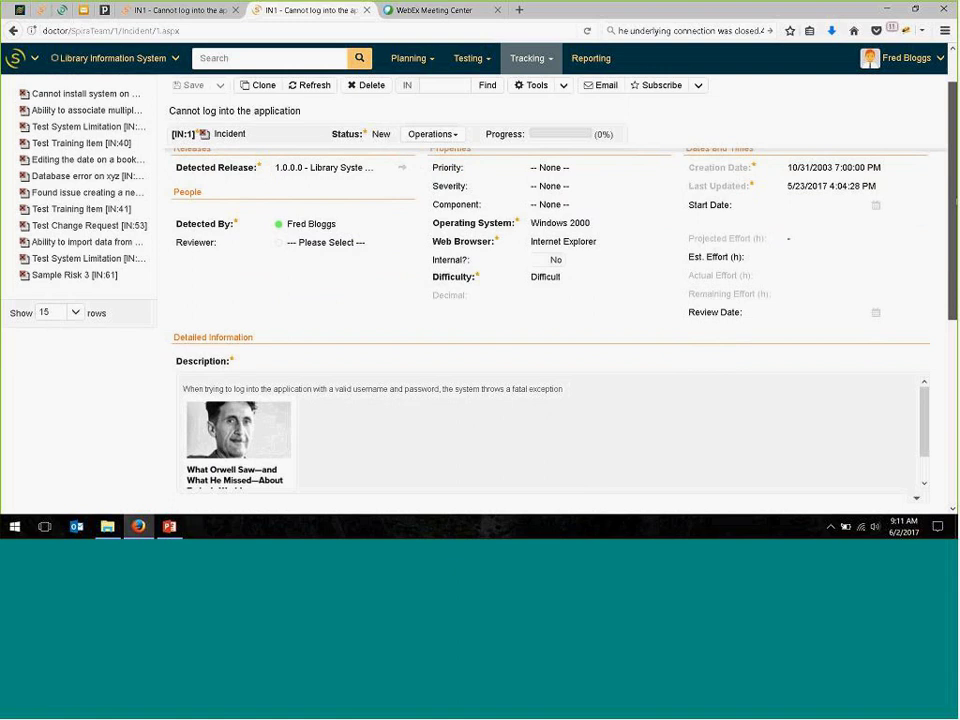
scroll(955, 193, down, 3)
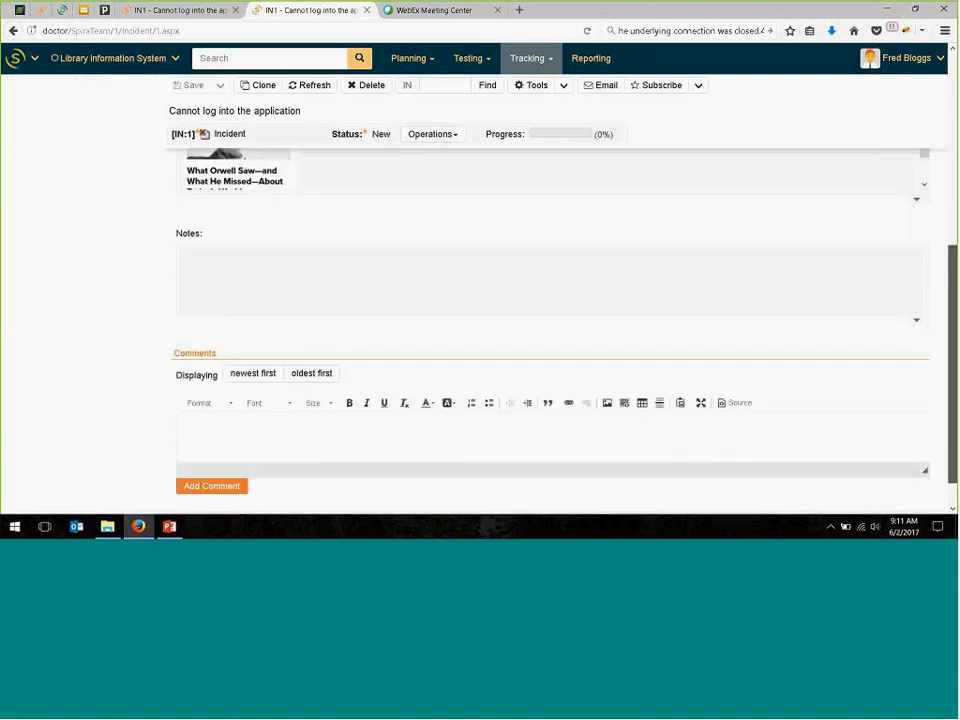
scroll(854, 306, up, 2)
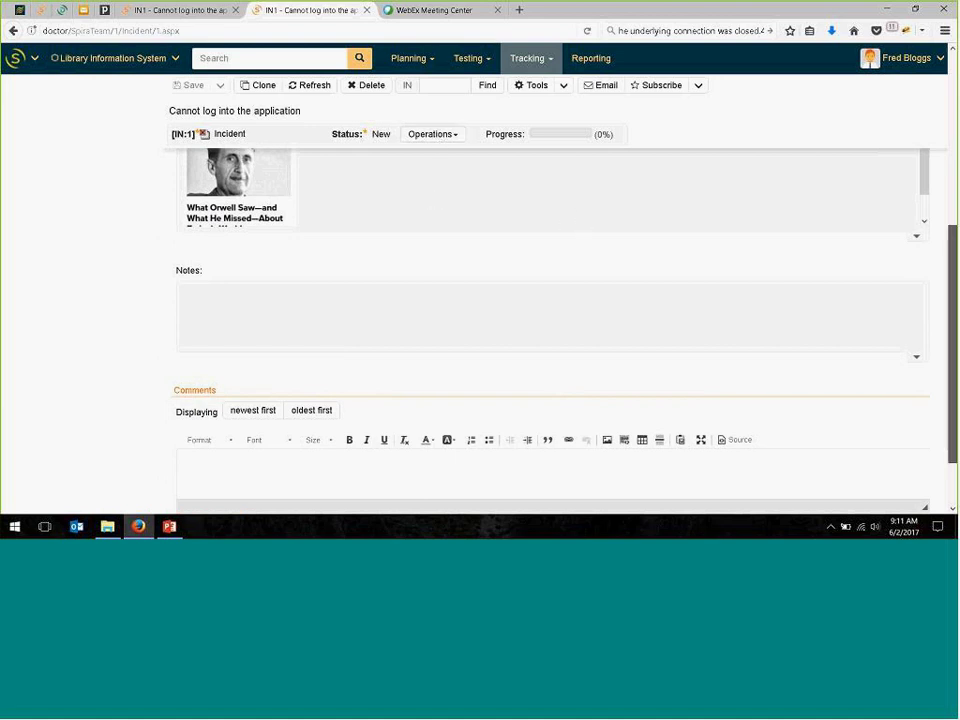
scroll(433, 137, up, 5)
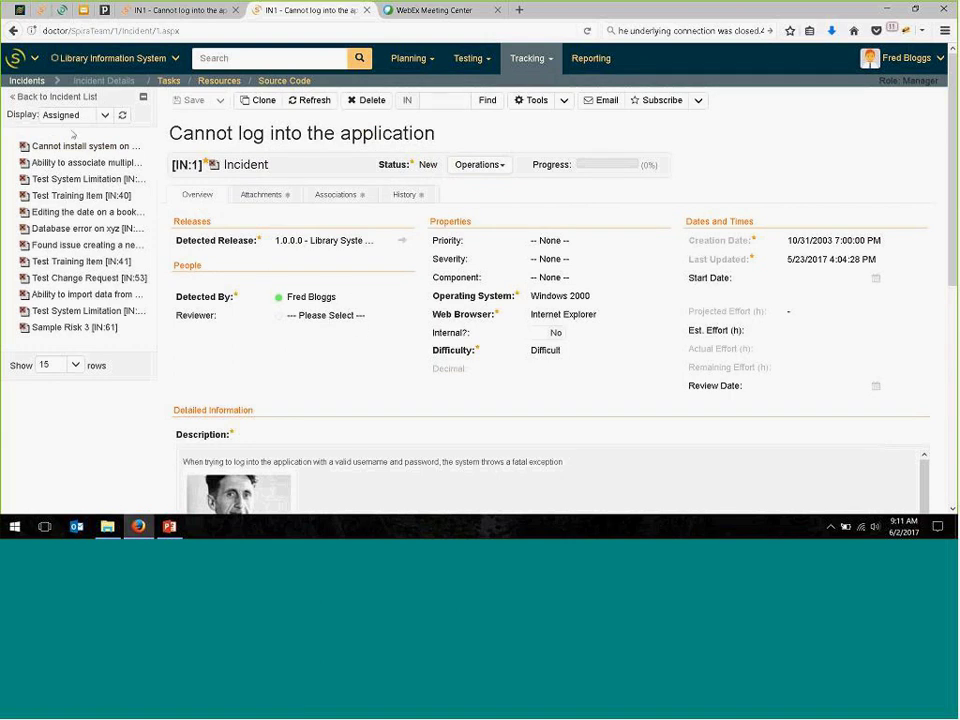
scroll(955, 252, down, 1)
scroll(955, 252, down, 5)
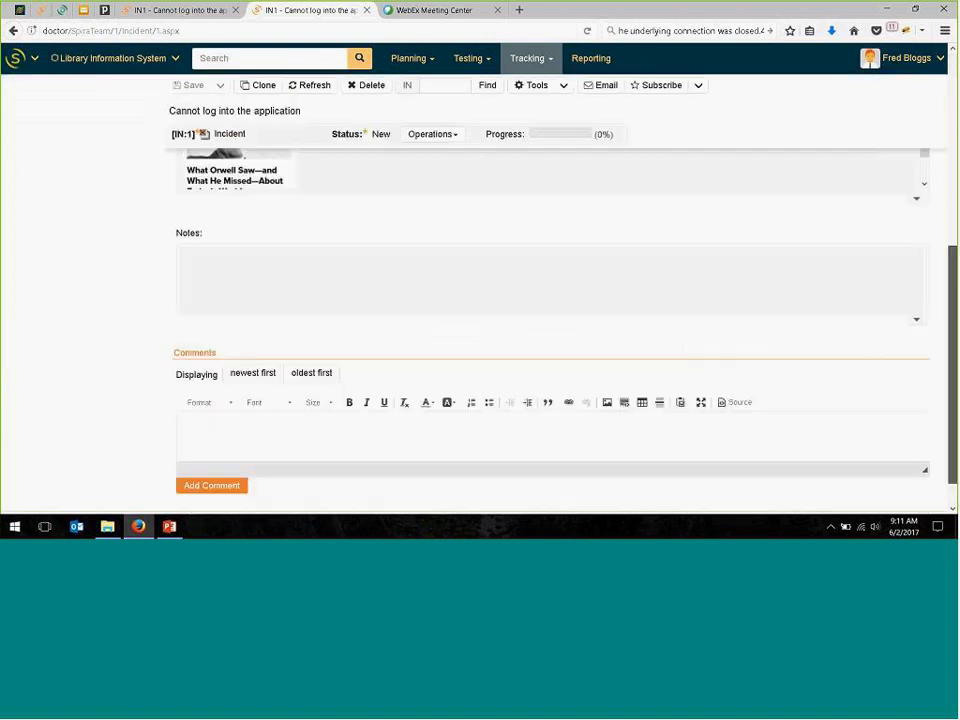
scroll(230, 308, up, 1)
scroll(230, 308, up, 6)
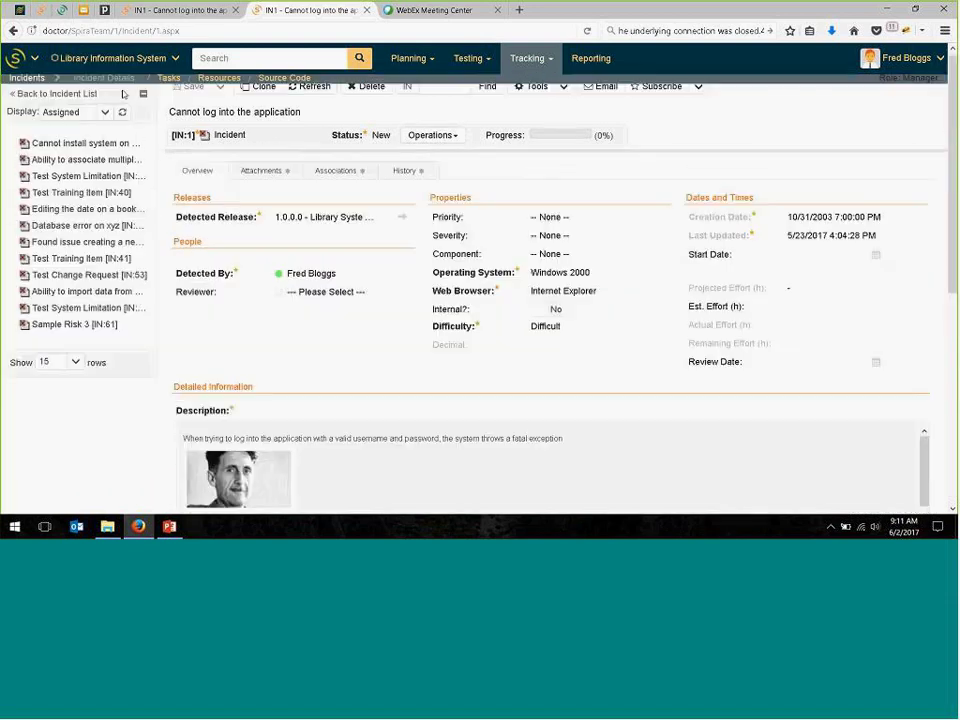
scroll(464, 246, down, 5)
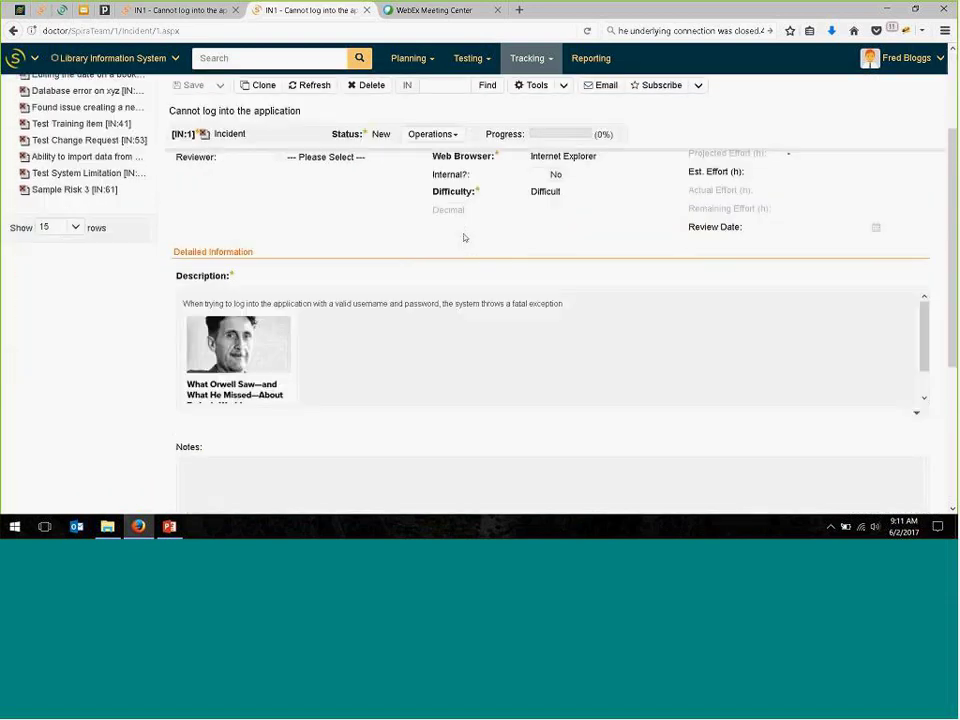
scroll(309, 423, down, 2)
- View the incident's workflow operations again and the list of available incident types, leaving both without a selection
click(311, 431)
click(461, 136)
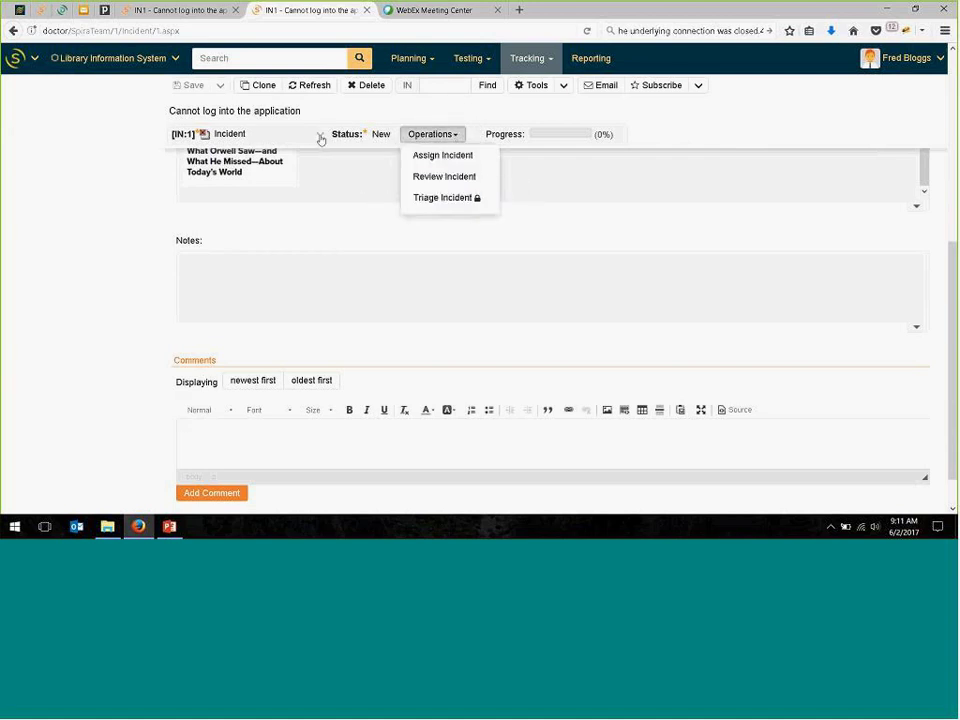
click(272, 133)
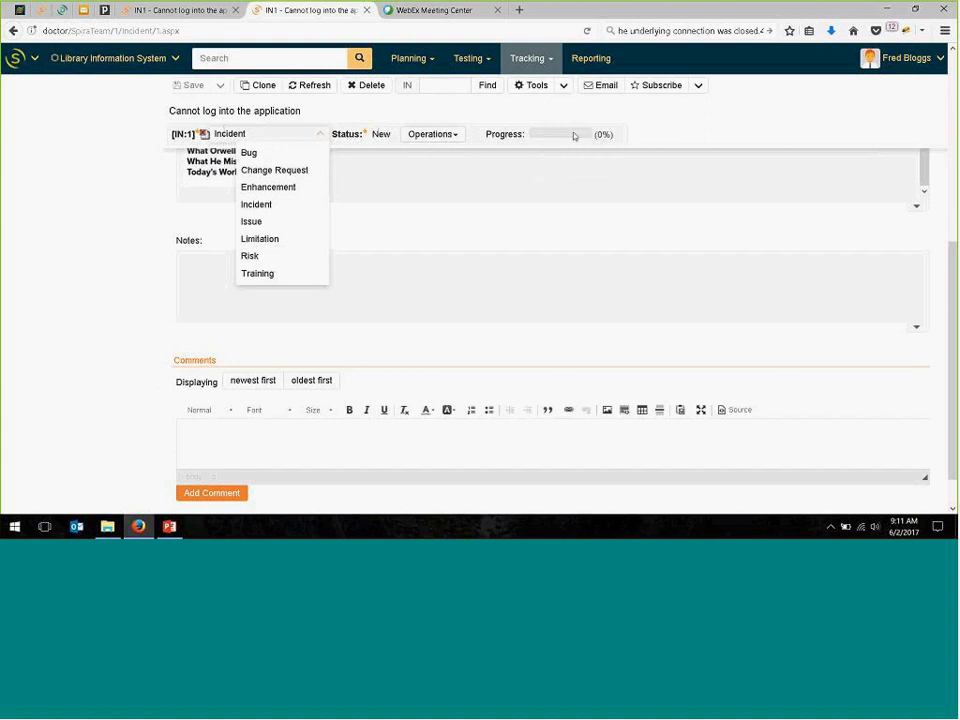
scroll(712, 200, up, 5)
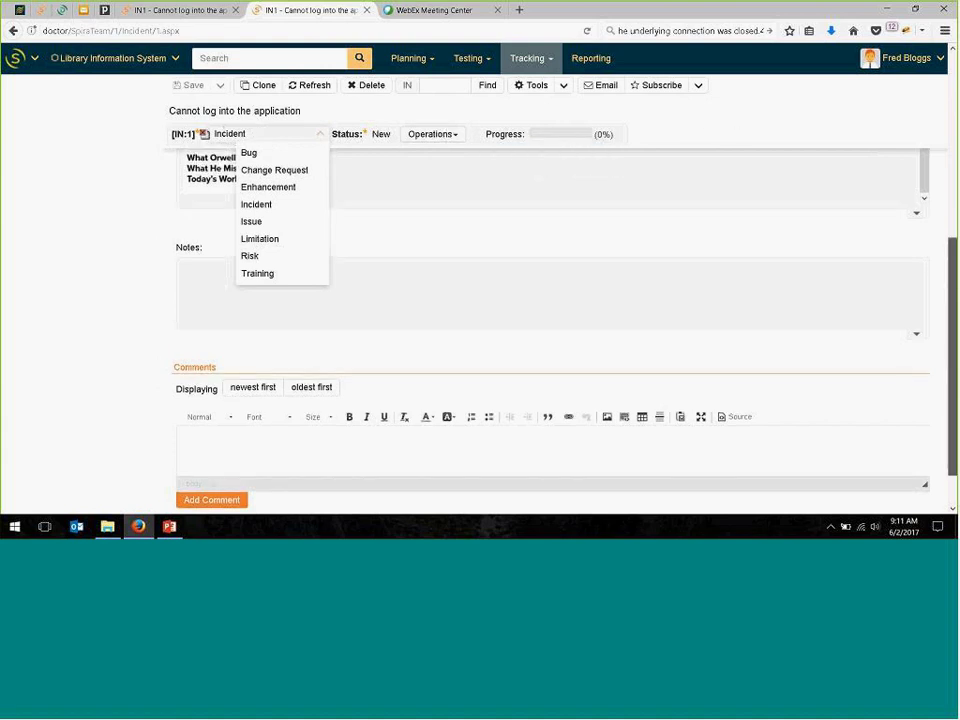
click(496, 133)
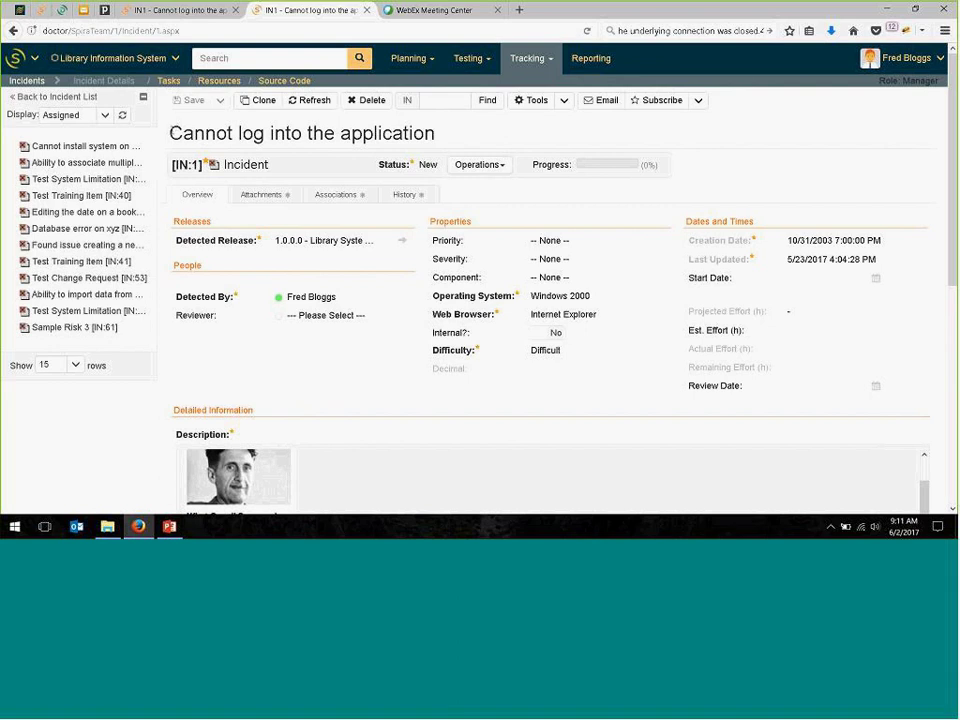
- Try changing the incident's title to "This is my new incident", then reload the incident without saving
drag(175, 133, 452, 131)
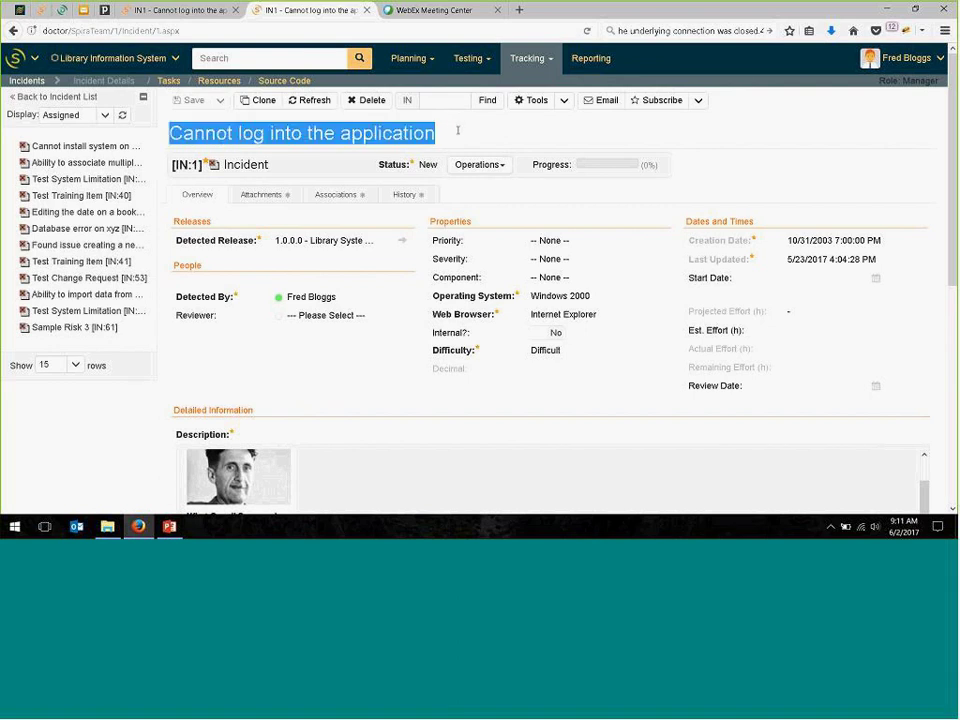
text(fdfd)
key(BackSpace)
key(BackSpace)
key(BackSpace)
key(BackSpace)
text(Y)
key(BackSpace)
text(This is my new )
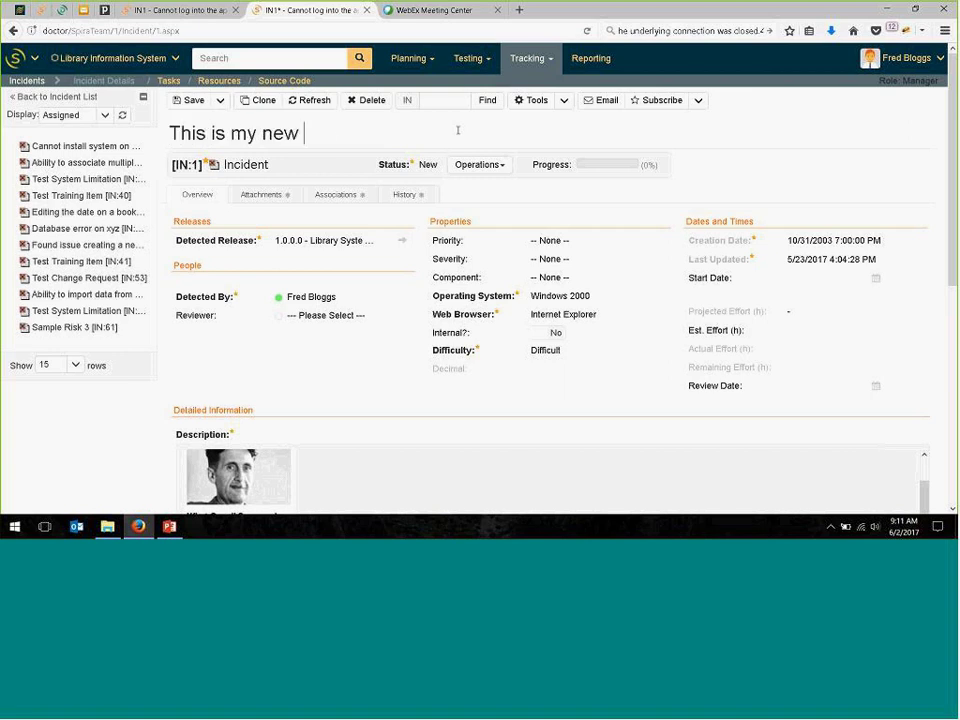
text(incident)
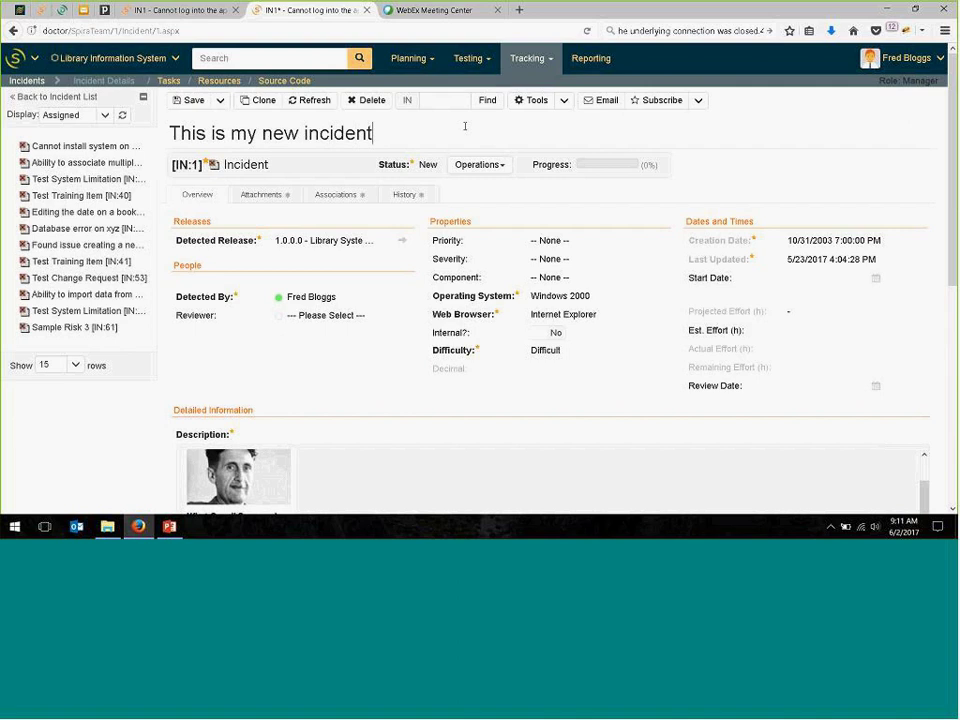
click(313, 101)
click(590, 241)
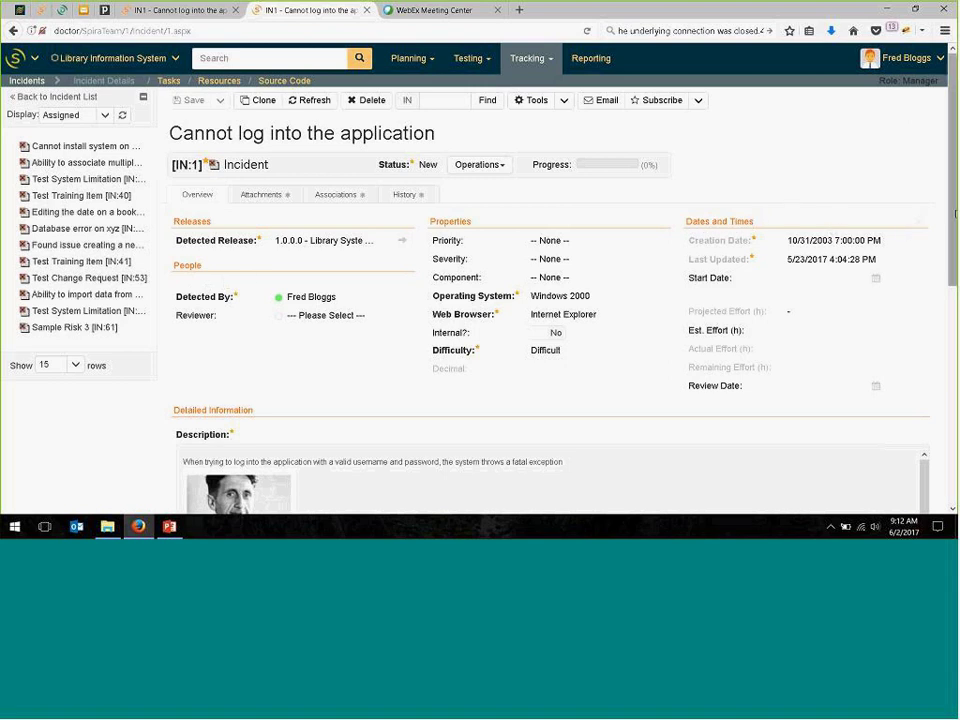
- Look through the whole incident form, collapsing and re-expanding the Detailed Information section
scroll(955, 215, down, 10)
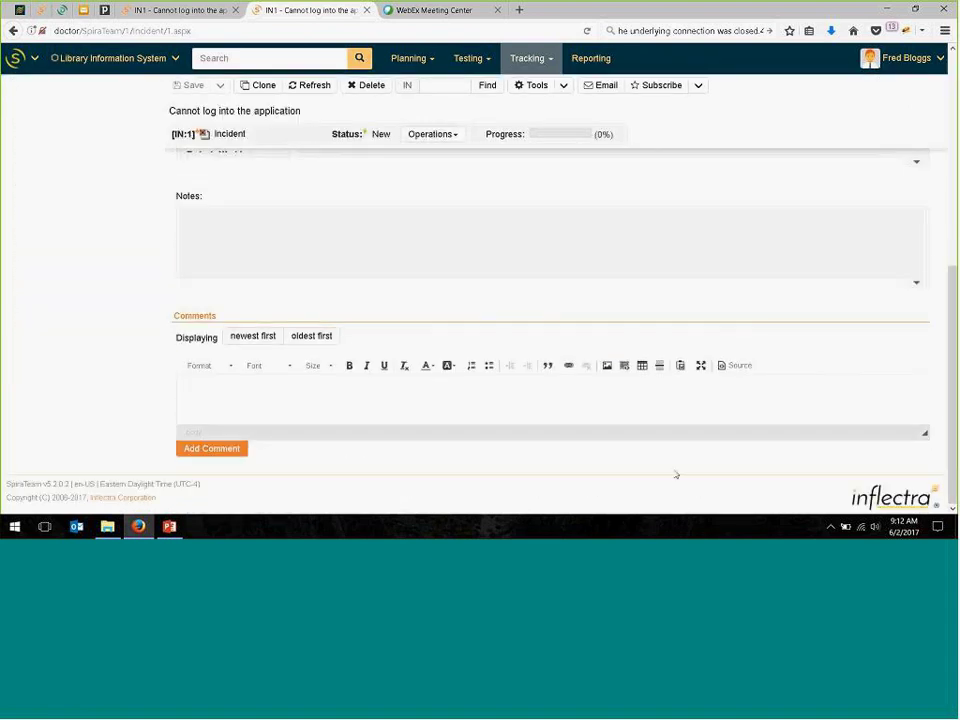
scroll(950, 270, up, 10)
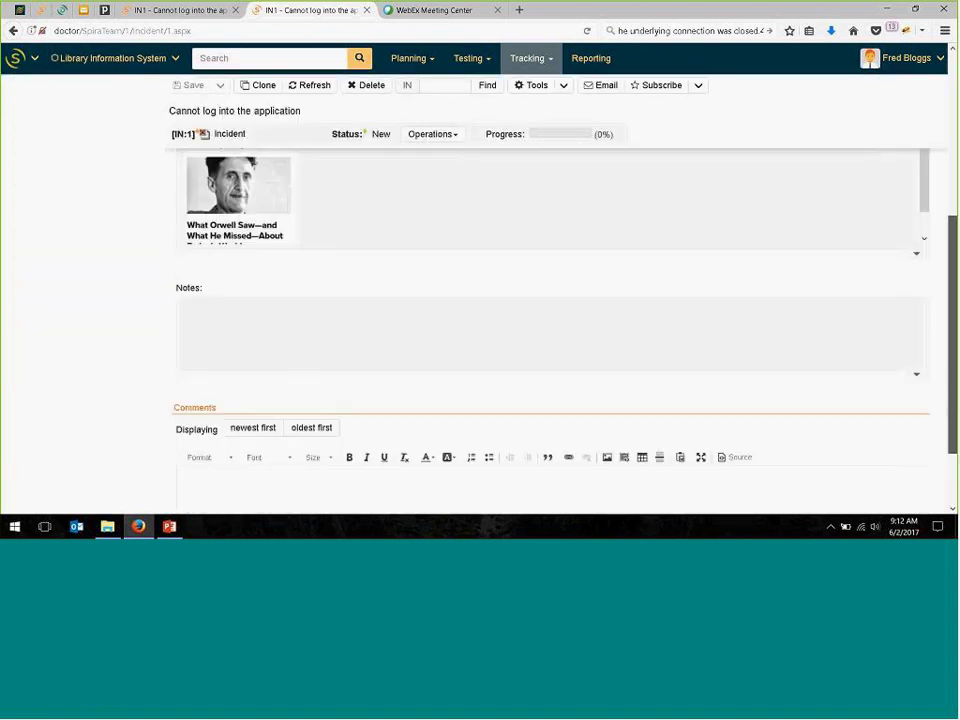
scroll(950, 270, up, 2)
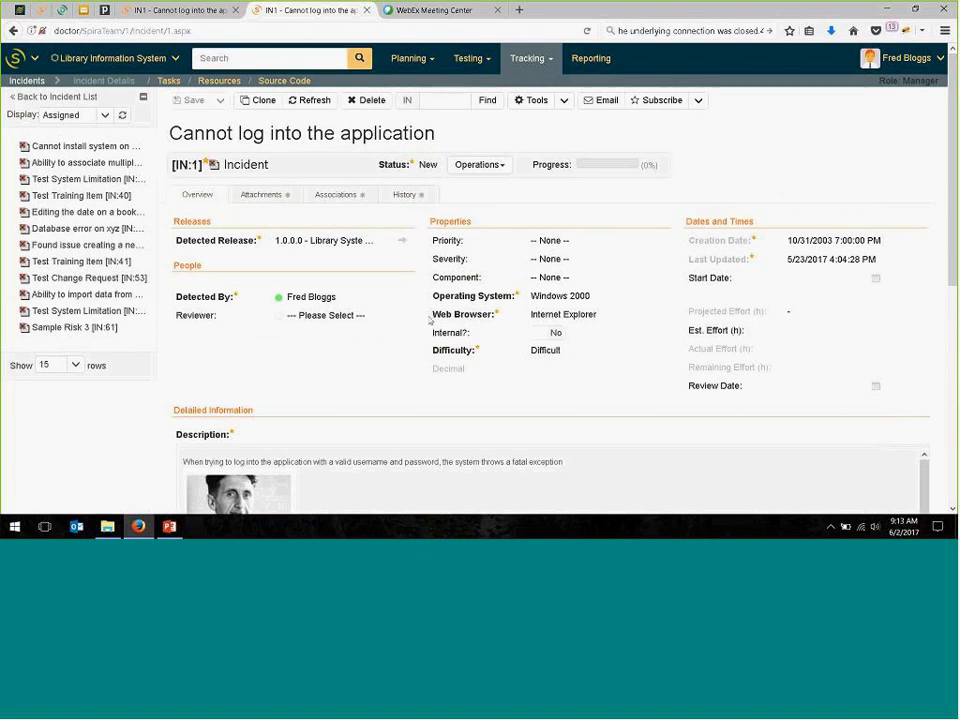
click(922, 411)
click(922, 411)
scroll(381, 302, down, 2)
scroll(380, 300, up, 1)
scroll(380, 300, up, 1)
- View the Priority, Severity and incident type choices, and collapse and re-expand the Dates and Times section
click(658, 245)
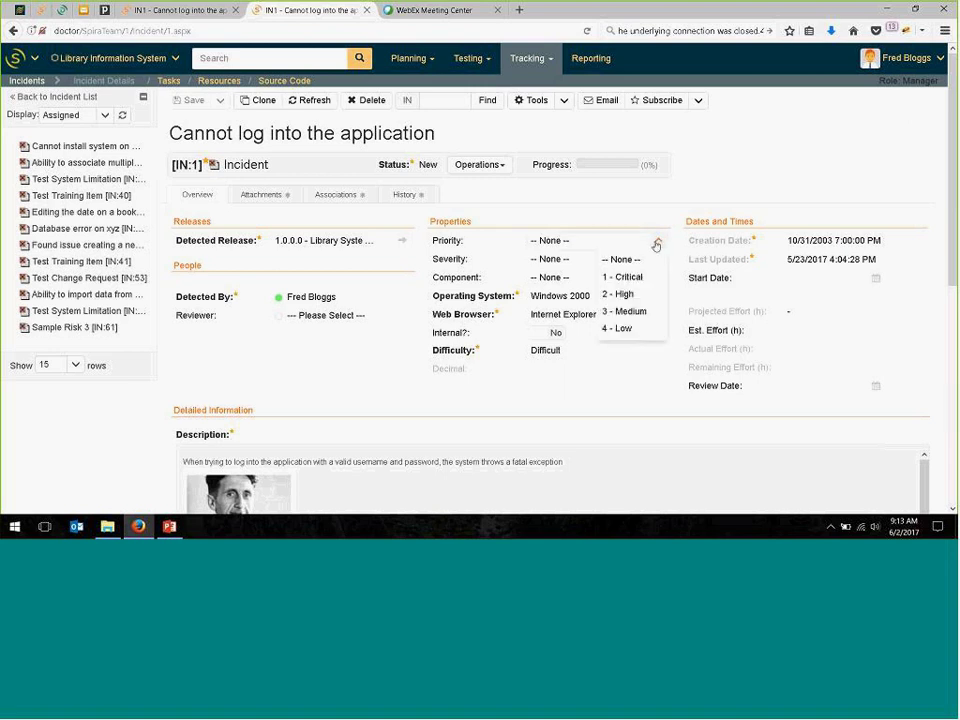
click(585, 259)
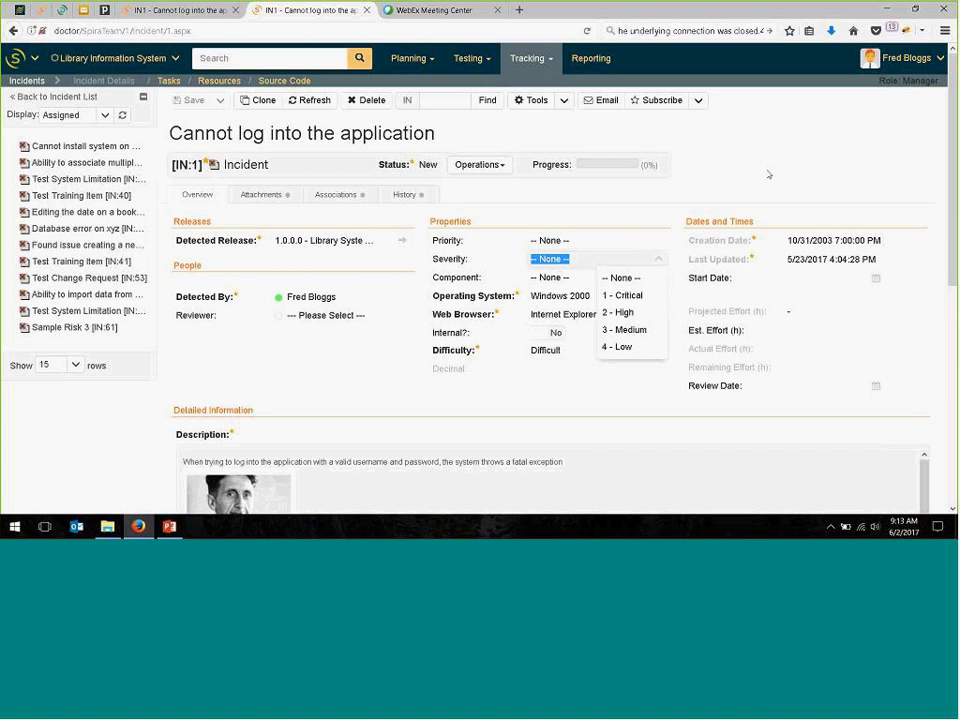
click(771, 218)
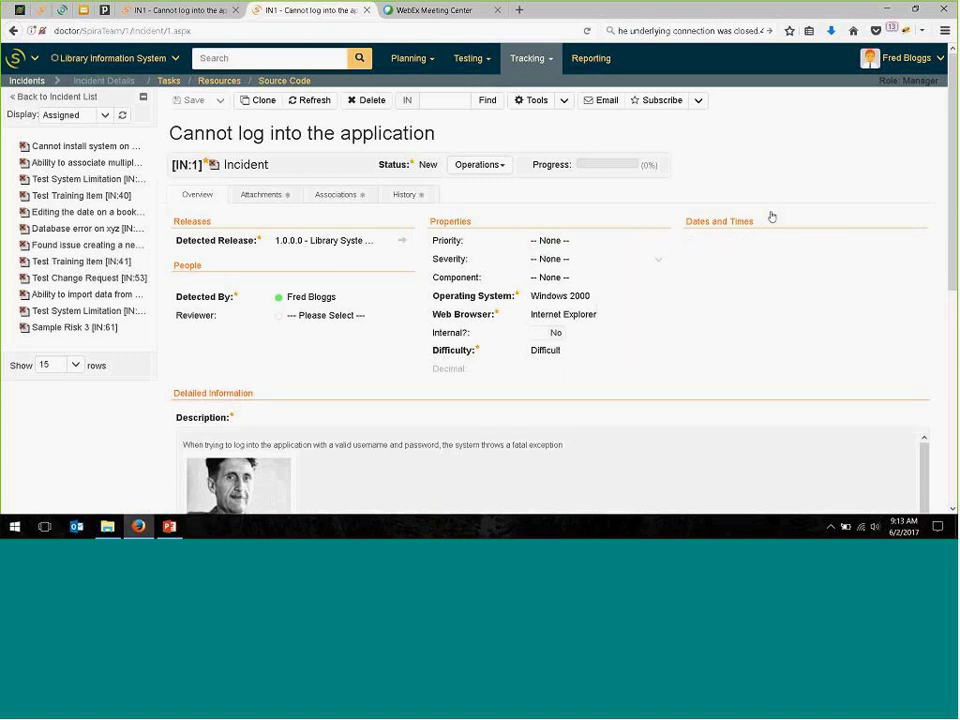
click(918, 223)
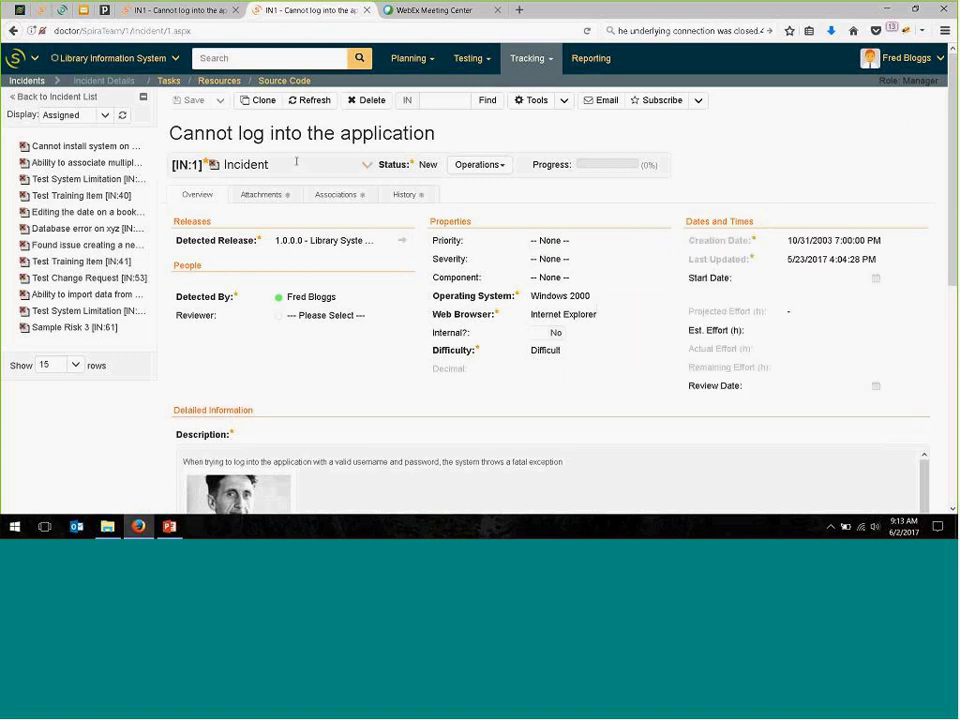
click(368, 166)
click(432, 133)
- Subscribe to the incident and check the entry under Followers in the People section
click(645, 101)
click(664, 103)
click(655, 103)
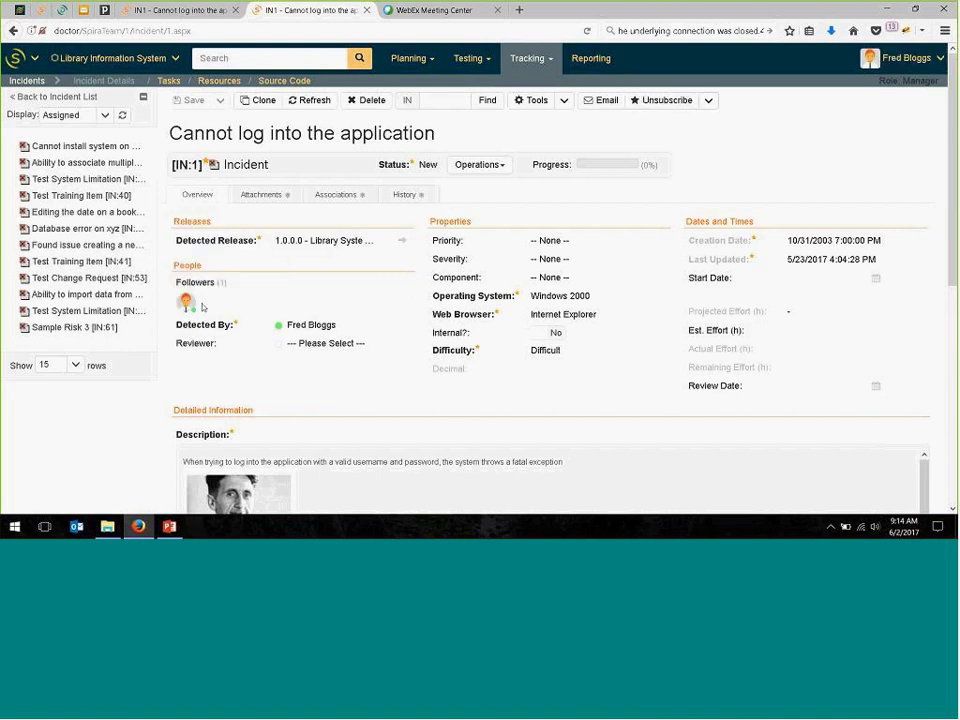
mouse_move(191, 308)
- Add another project member as a follower of the incident and check the updated Followers entries
click(708, 102)
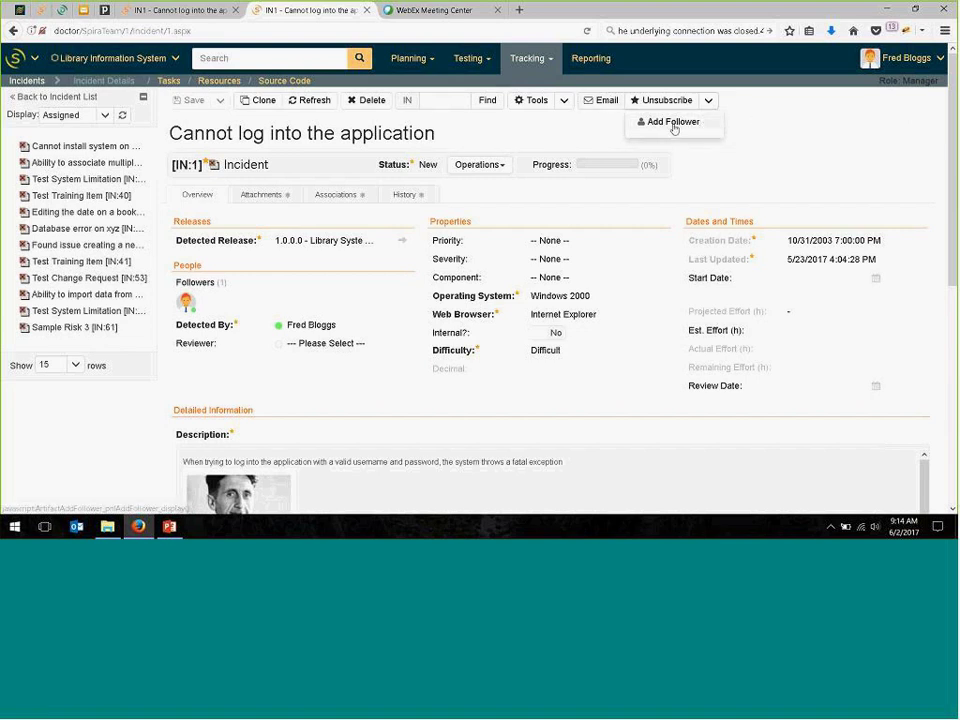
click(674, 124)
click(465, 287)
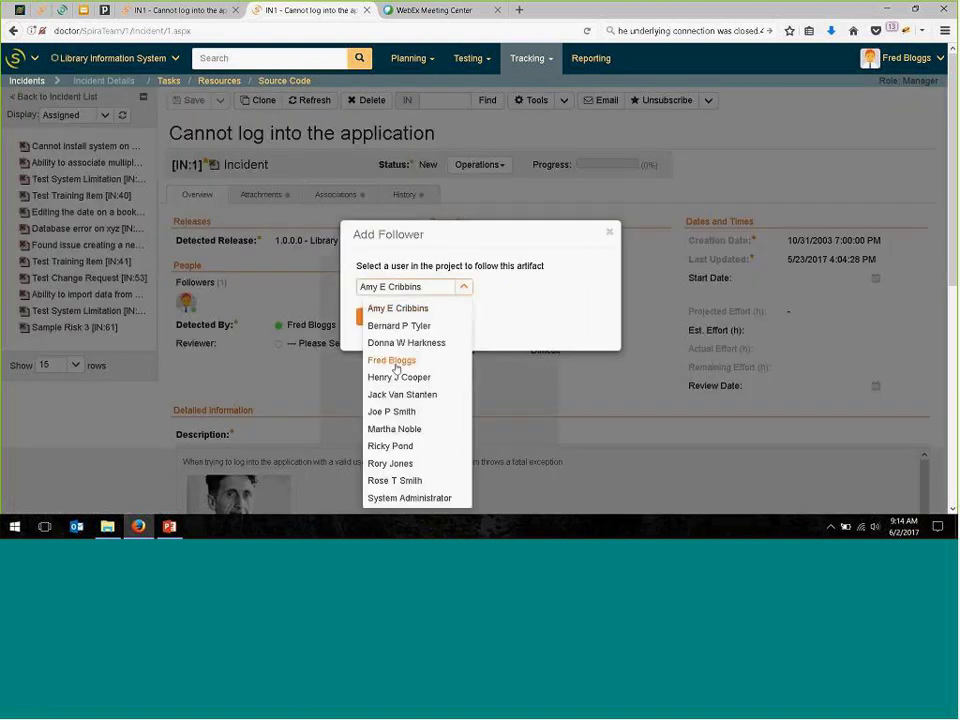
scroll(405, 475, down, 3)
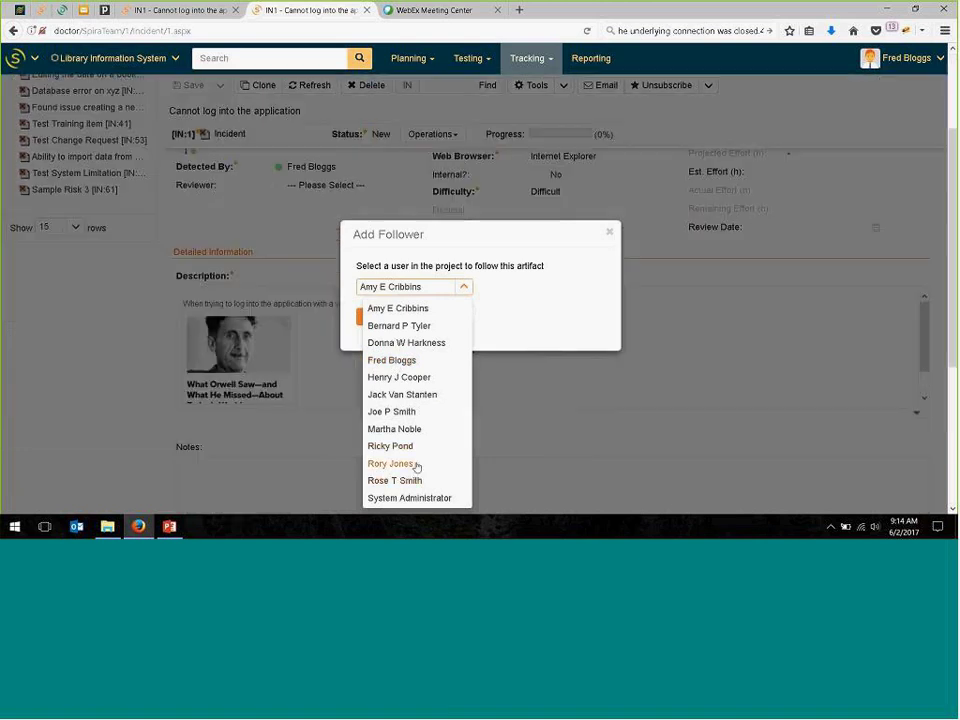
click(408, 415)
click(371, 317)
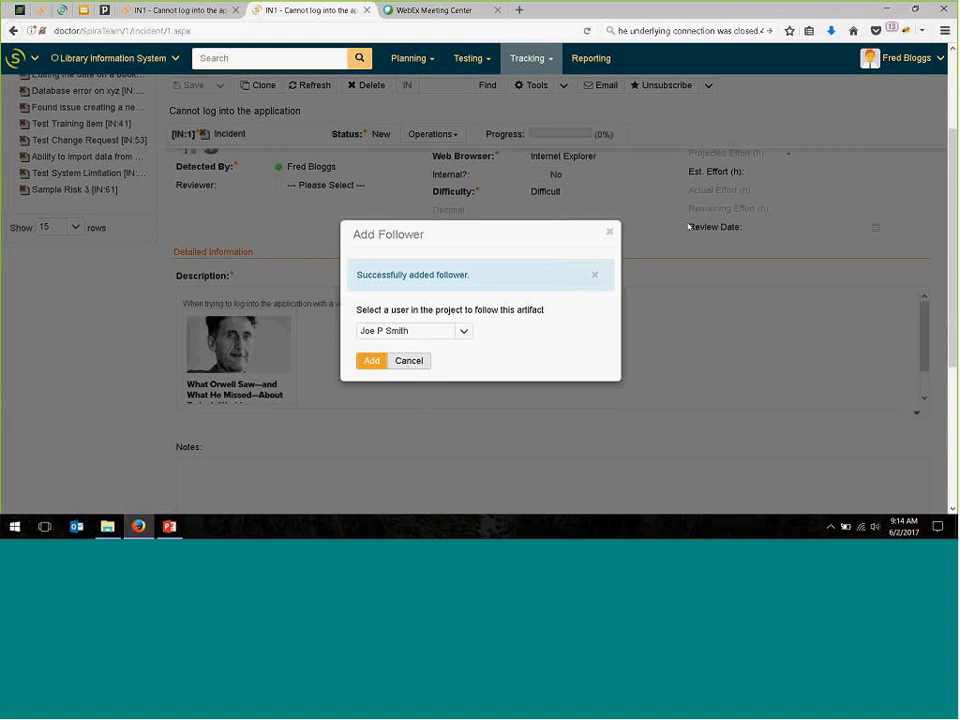
click(611, 234)
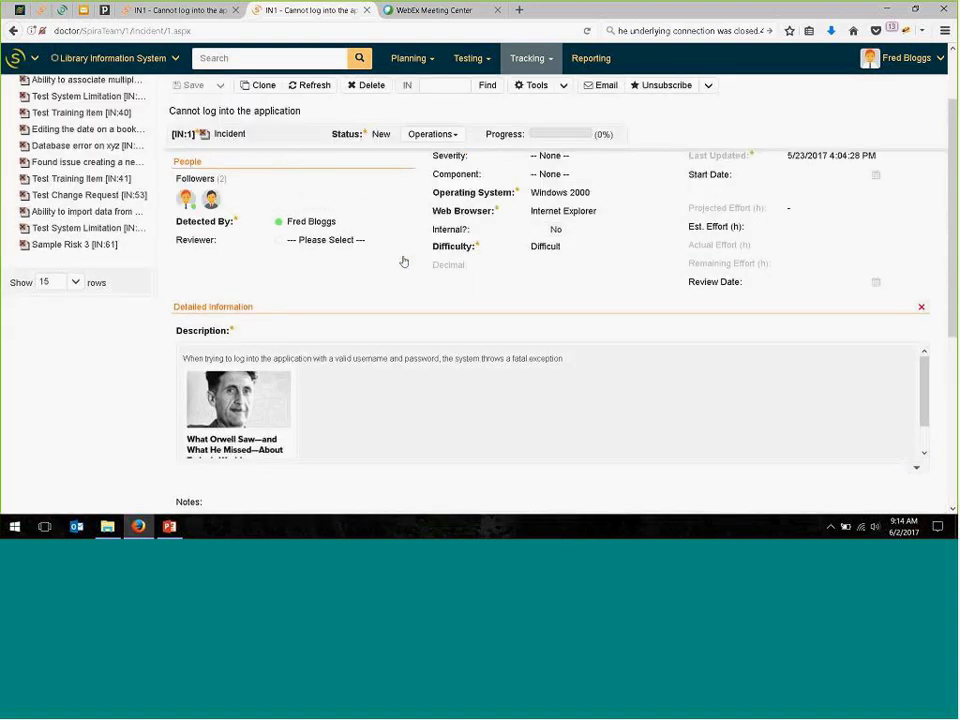
mouse_move(211, 215)
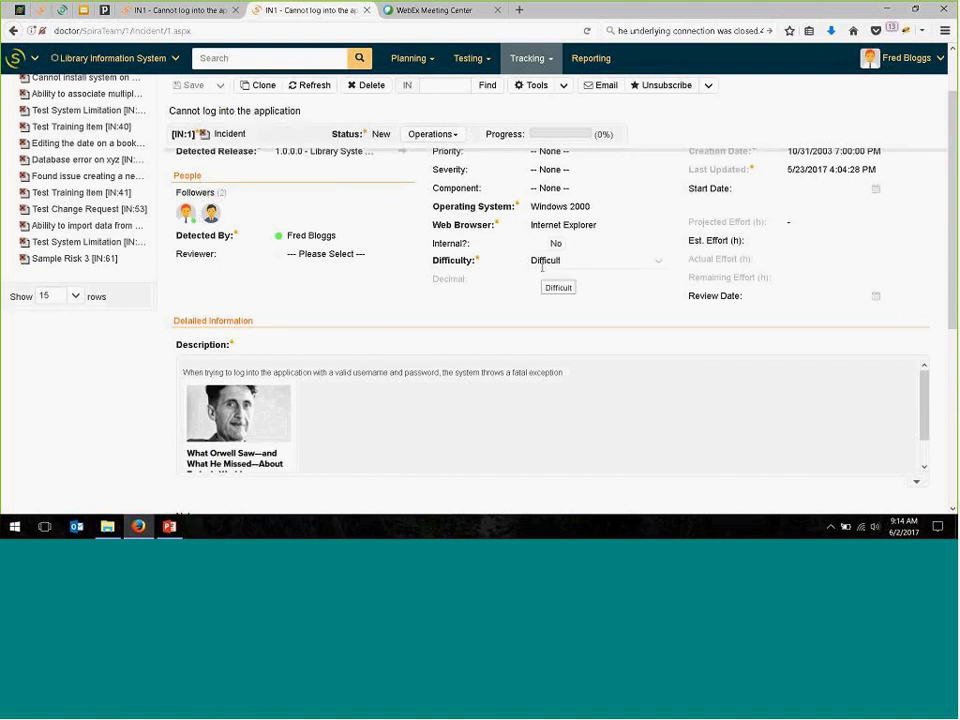
- Start adding an association to the incident and search the artifact type Incident for "books"
scroll(560, 272, up, 3)
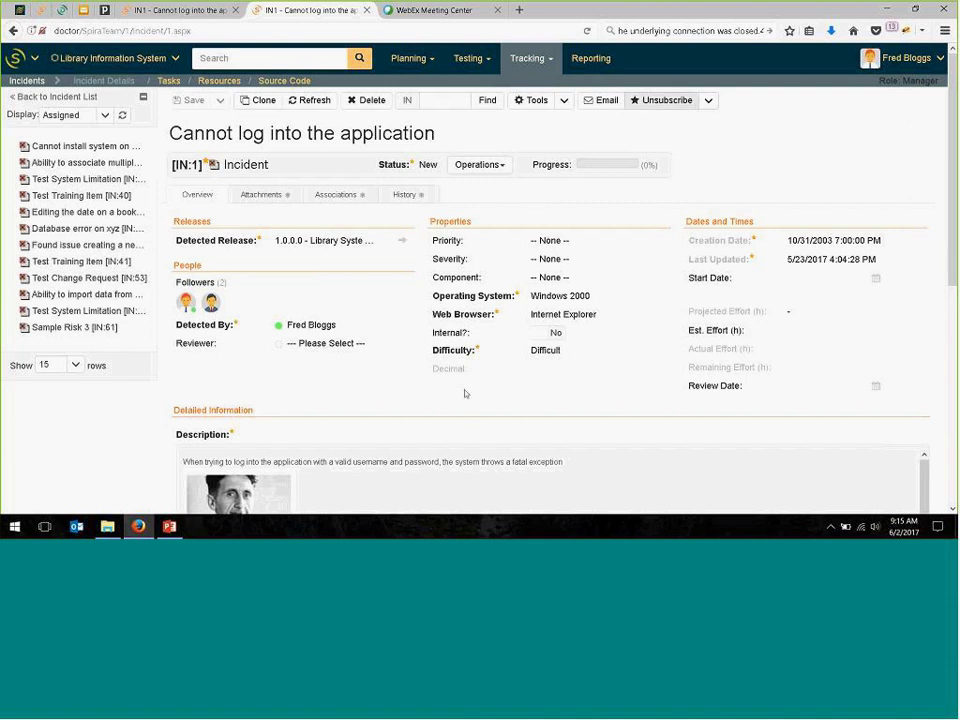
click(343, 196)
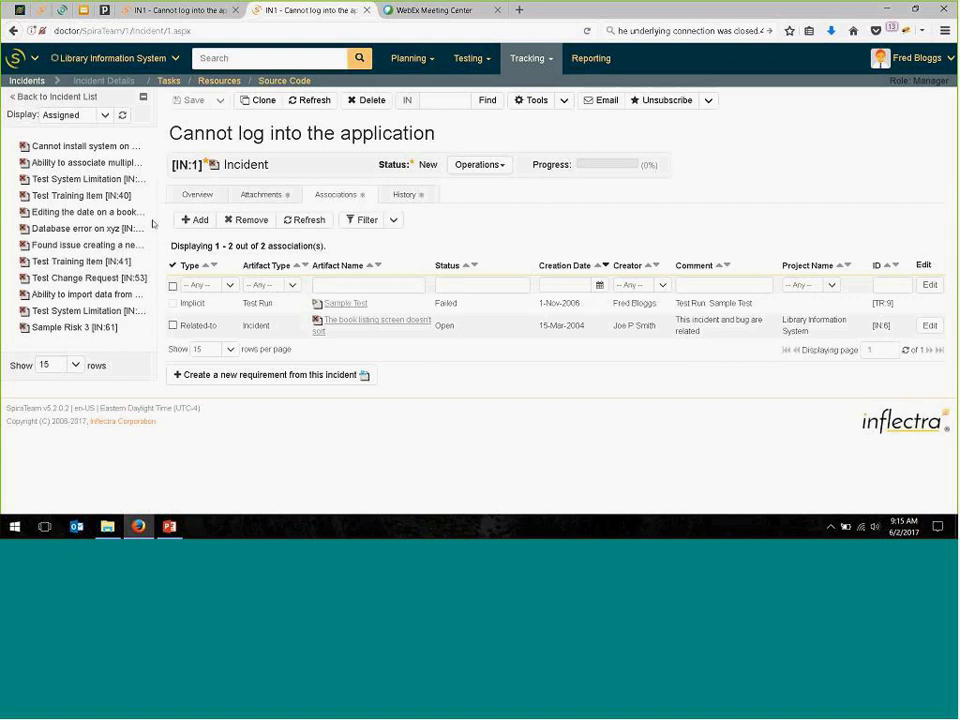
click(194, 219)
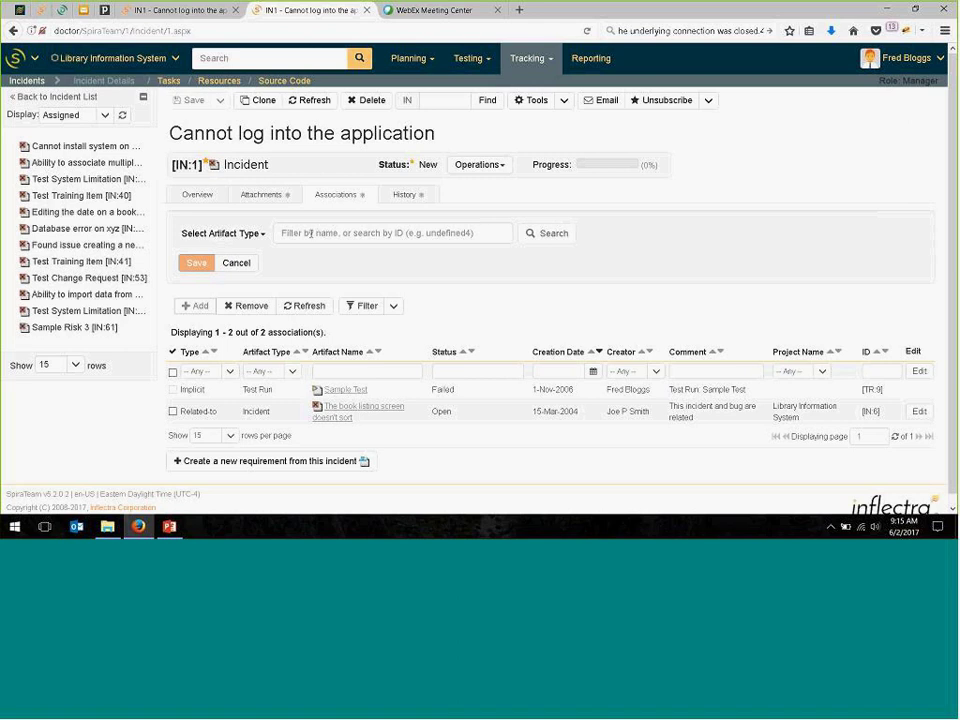
click(266, 238)
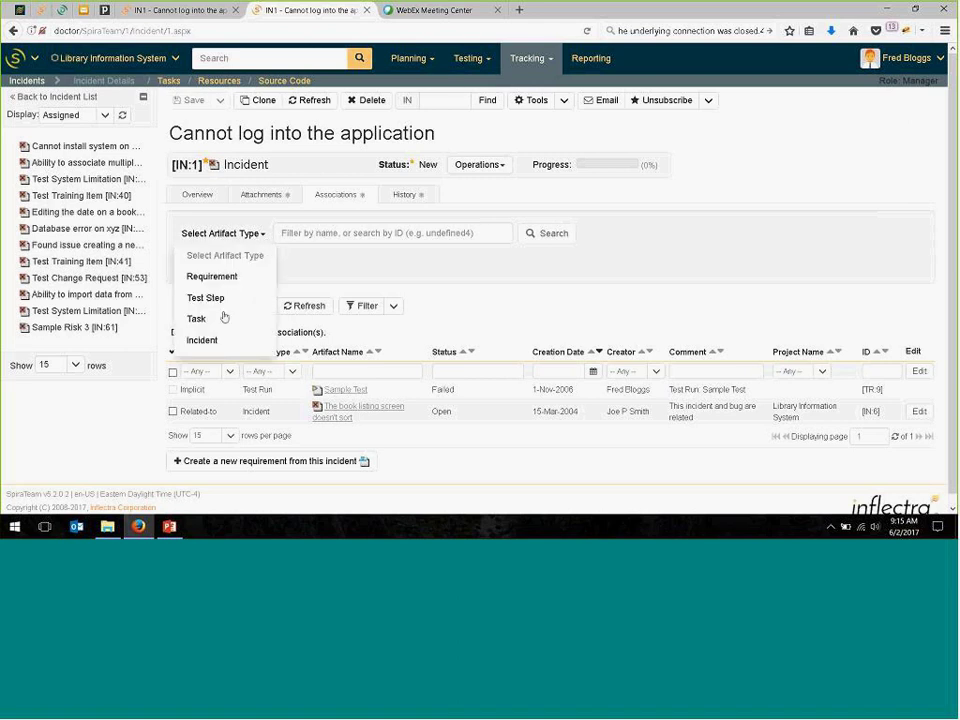
click(203, 340)
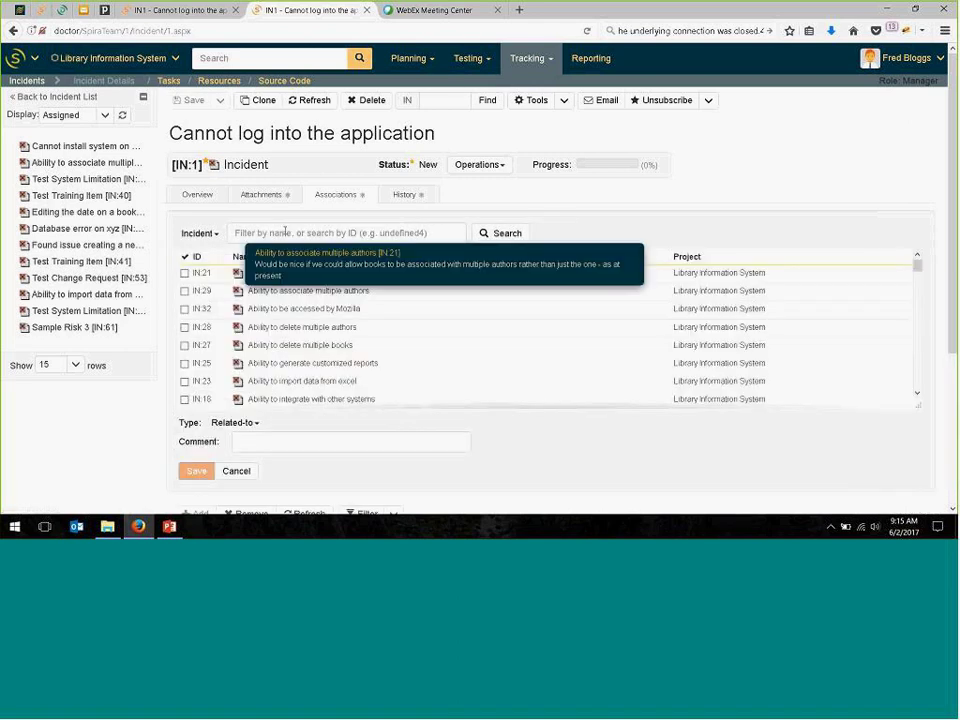
click(315, 234)
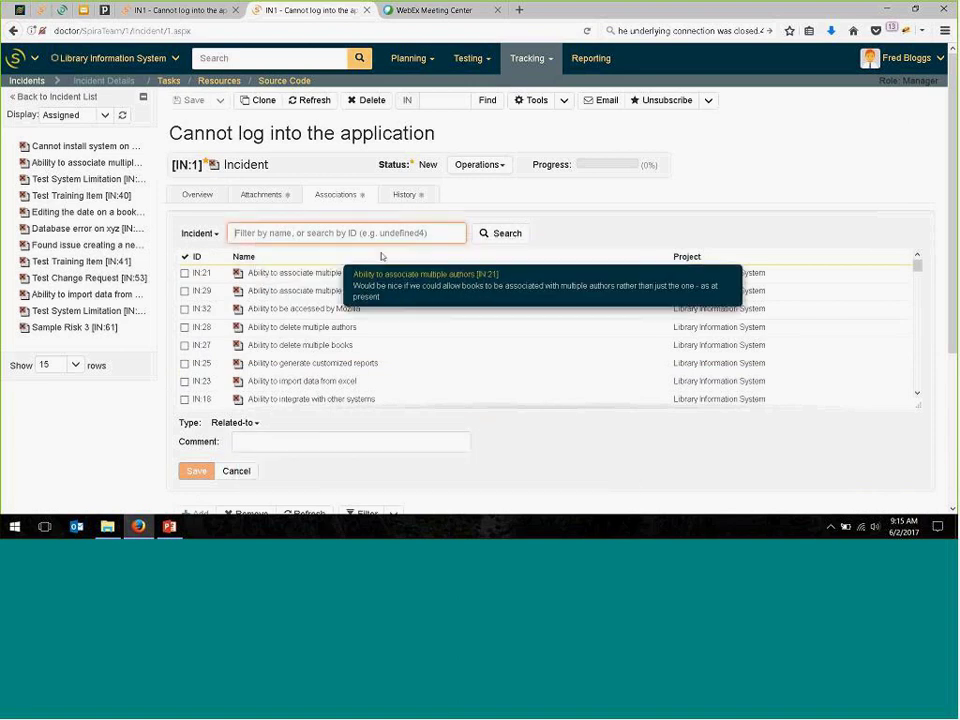
text(books)
click(494, 234)
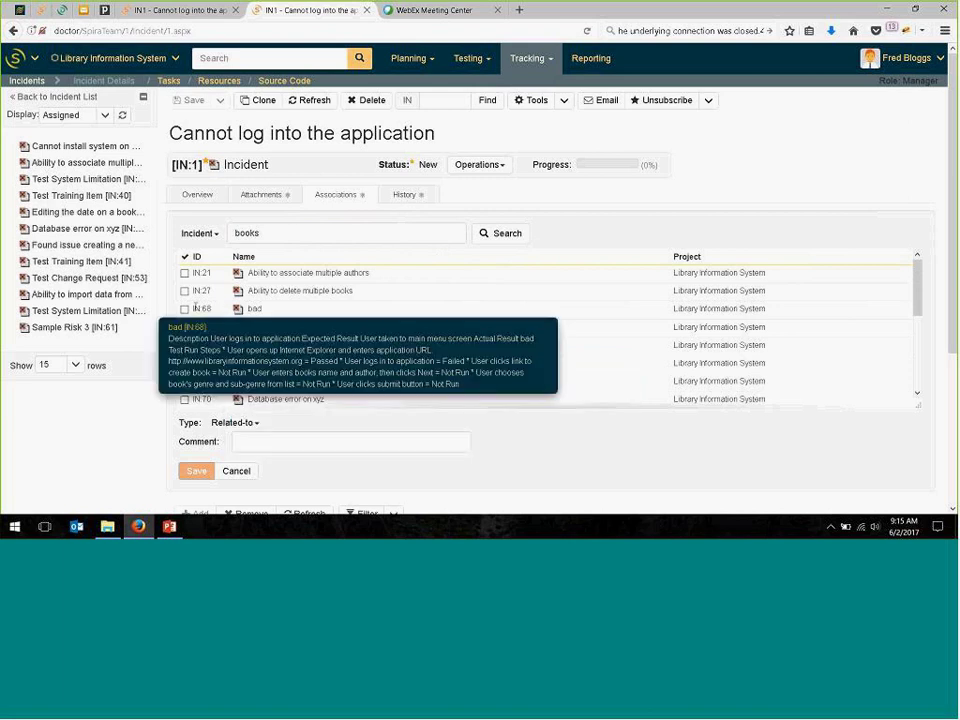
- Associate the incident "Bug on author page, system error" as Related-to with the comment "these are the same problem." and save
click(184, 327)
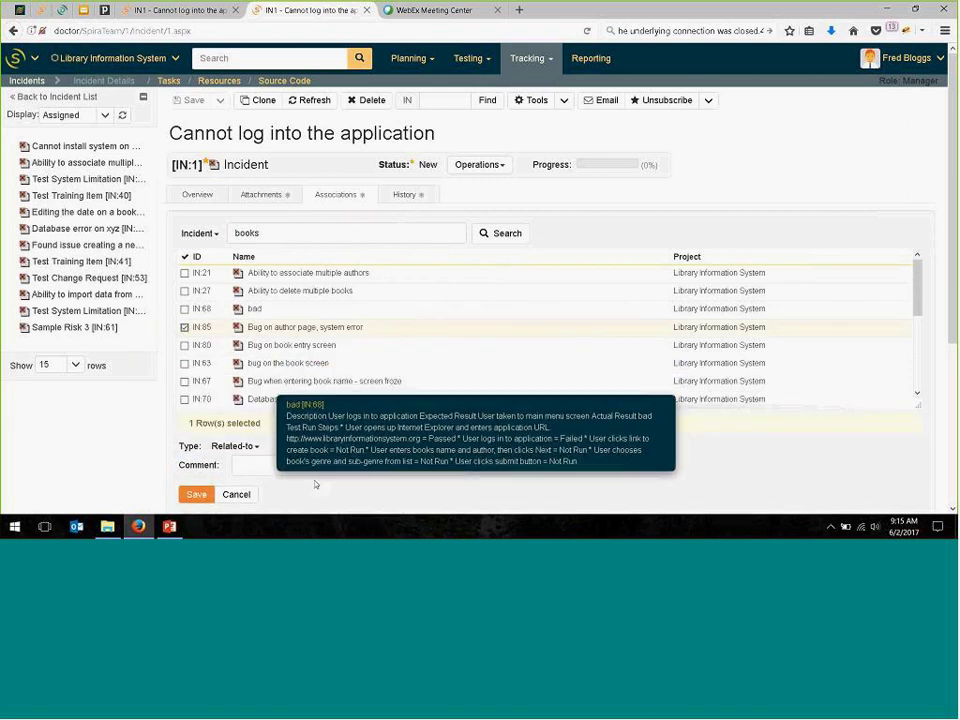
click(316, 465)
text(these are the same problem.)
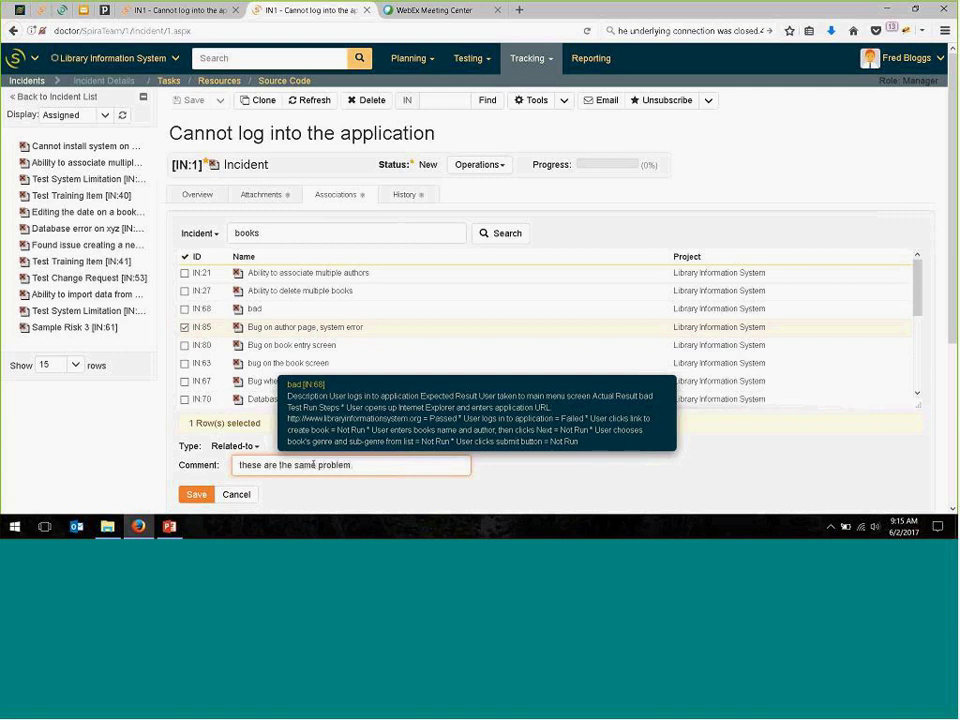
click(196, 494)
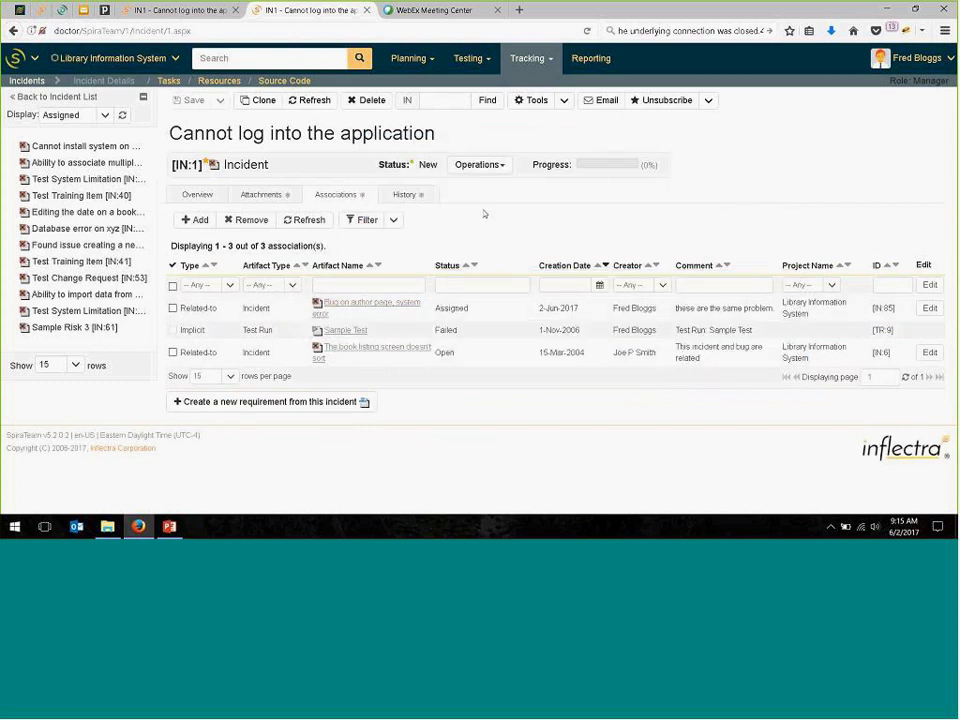
- Search the requirements in the Book Management package for "books" as a possible new association, and cancel without adding one
click(197, 222)
click(245, 238)
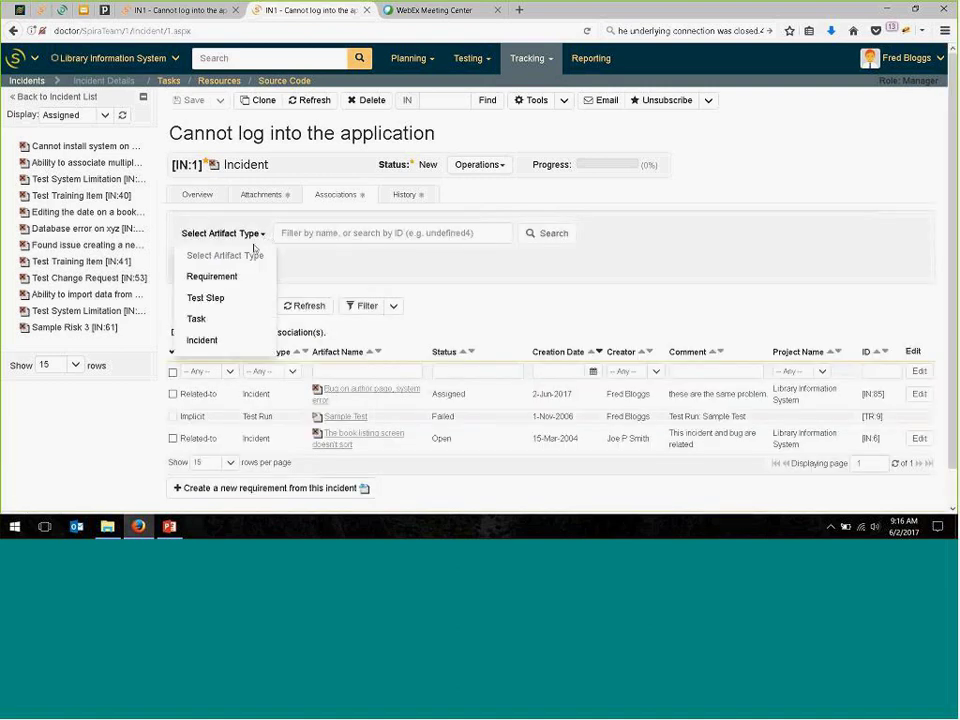
click(211, 278)
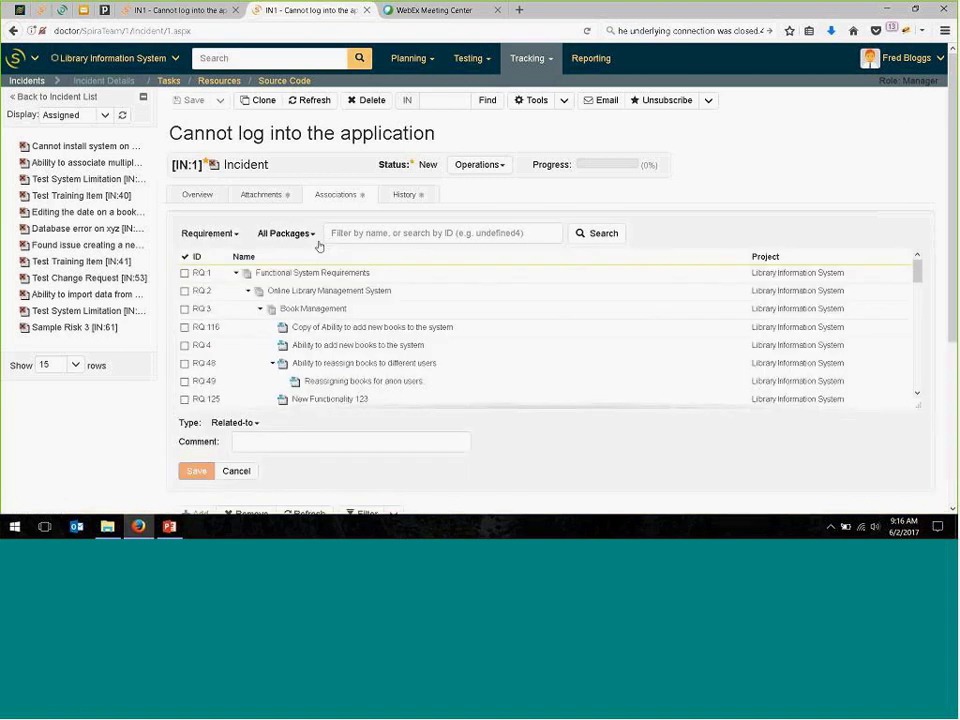
click(300, 234)
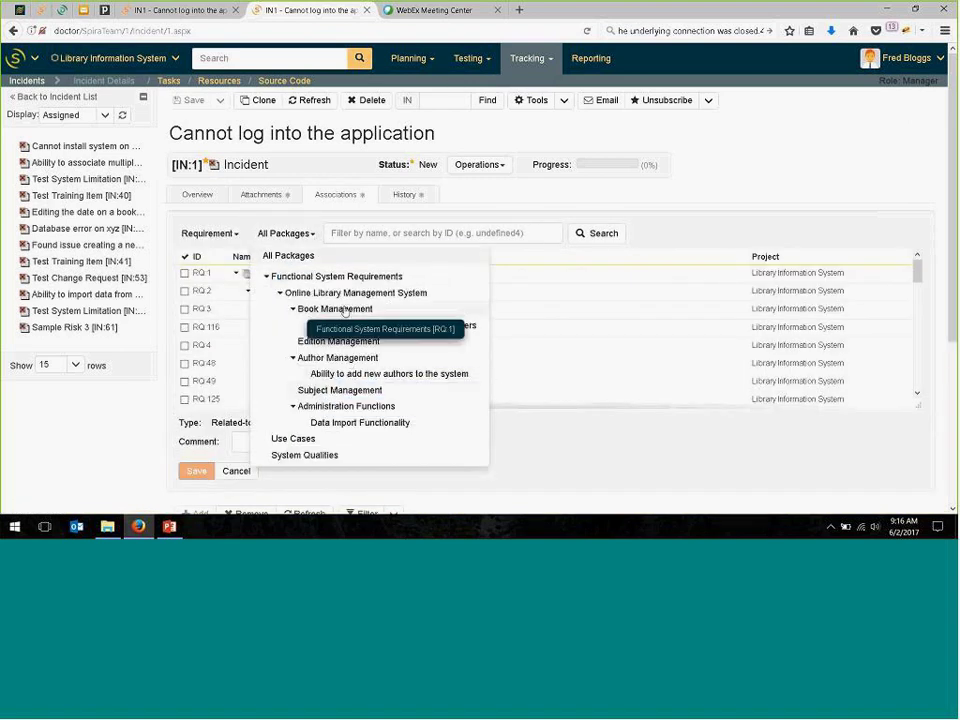
click(345, 311)
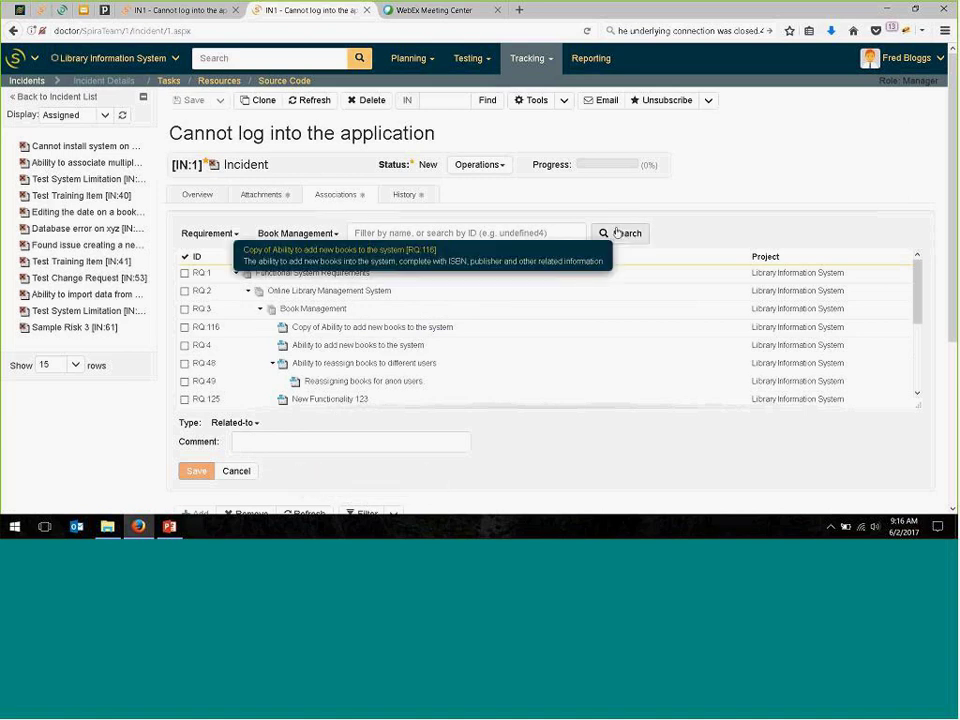
click(463, 233)
text(books)
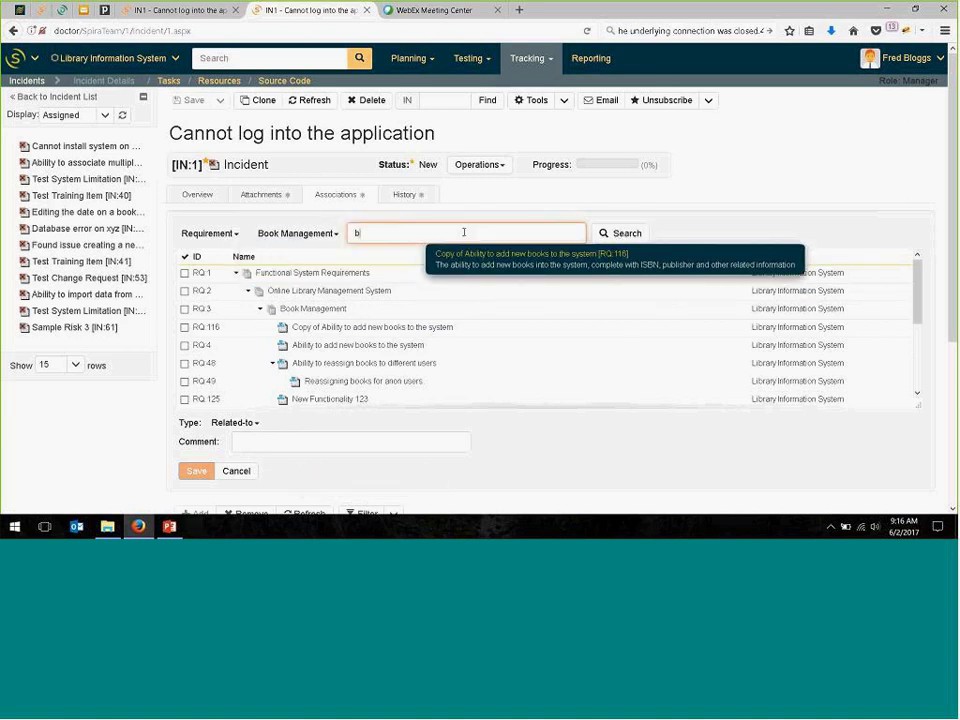
click(622, 232)
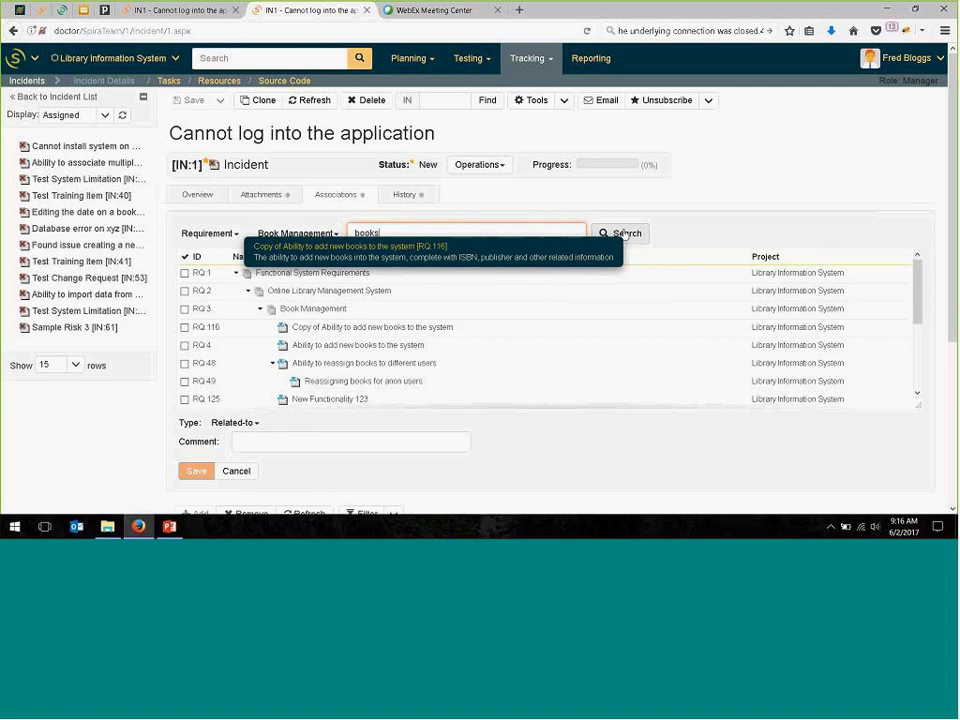
click(240, 471)
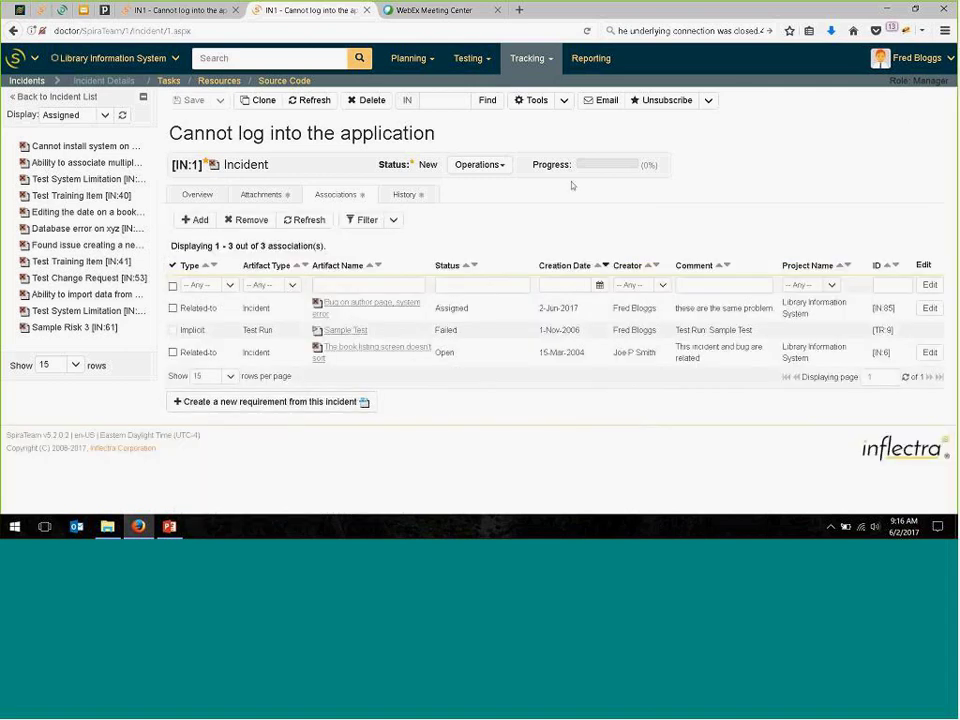
- Return to the incident's overview and open the incident "Ability to import data from excel"
click(190, 200)
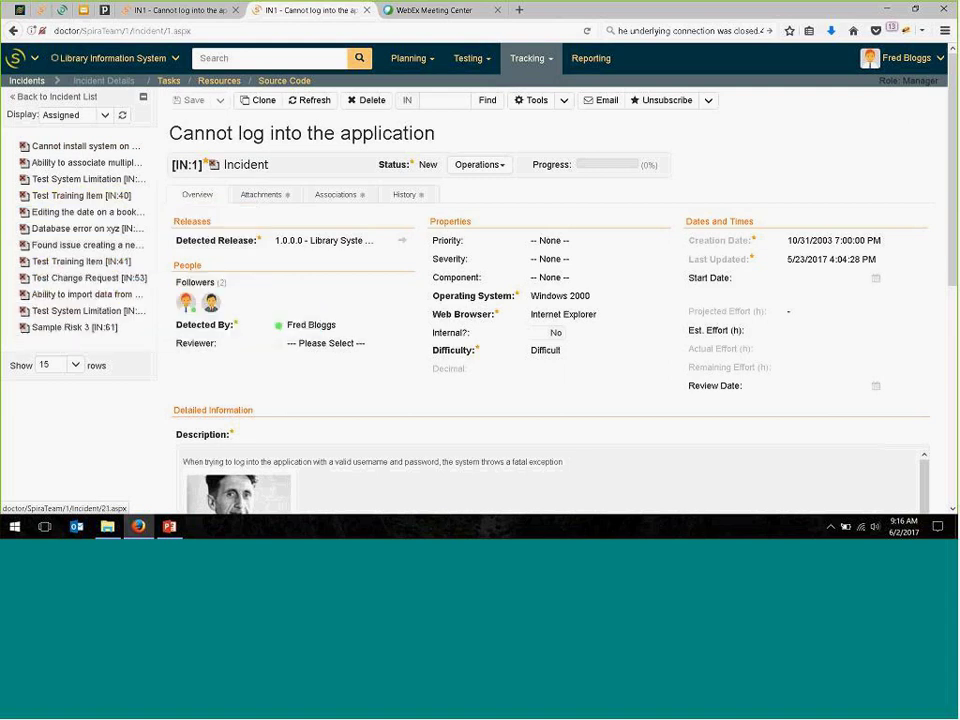
click(105, 296)
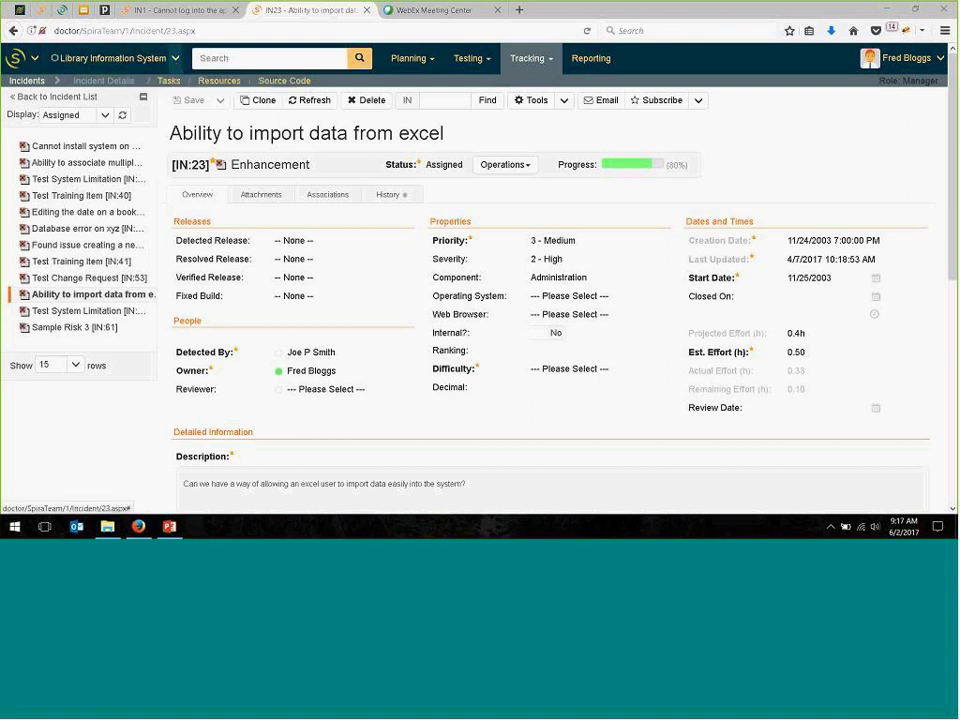
- Switch to the Internal Projects project group and open its planning board
click(175, 63)
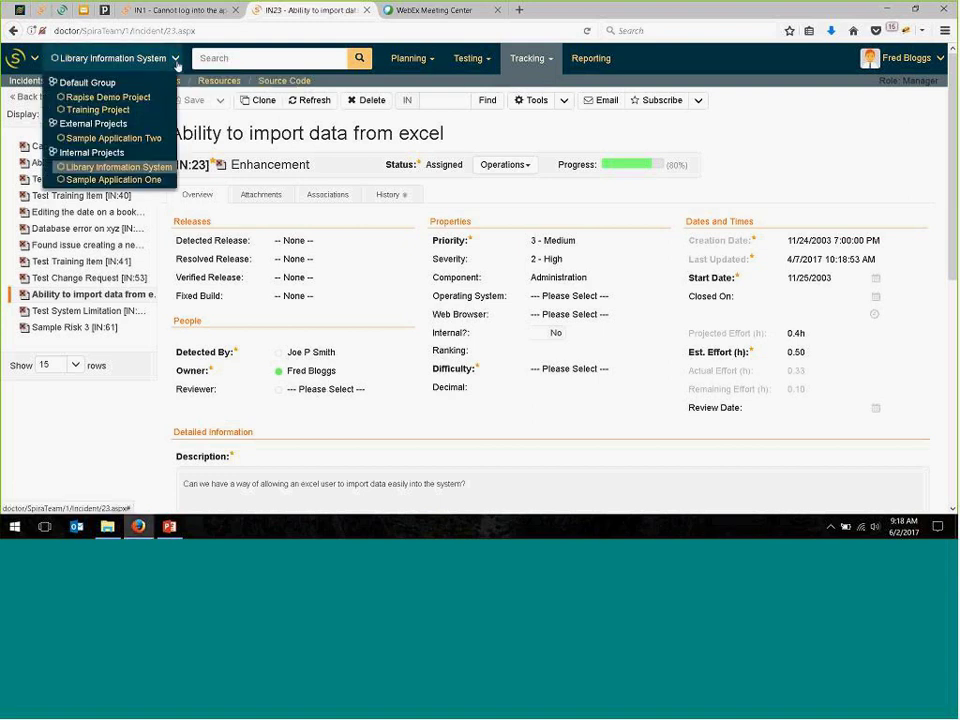
click(84, 165)
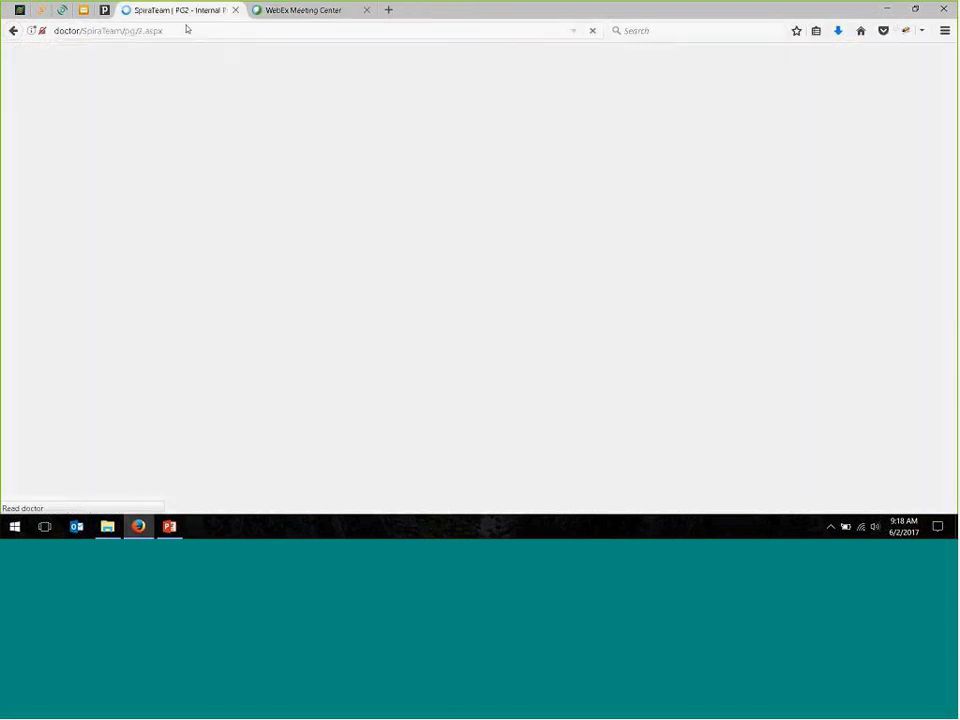
mouse_move(375, 70)
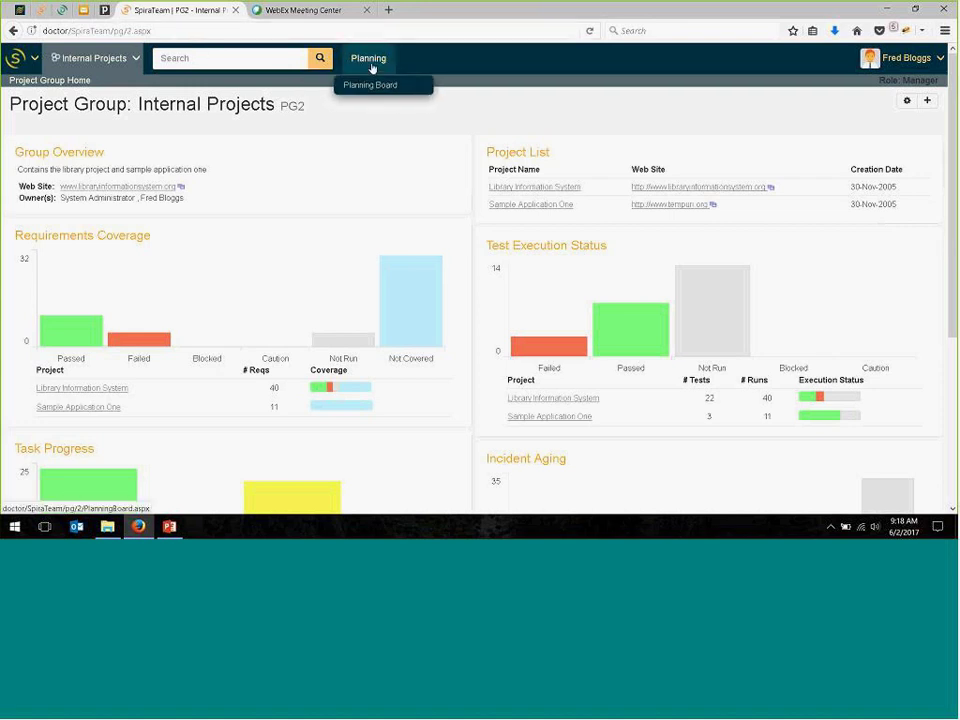
click(375, 65)
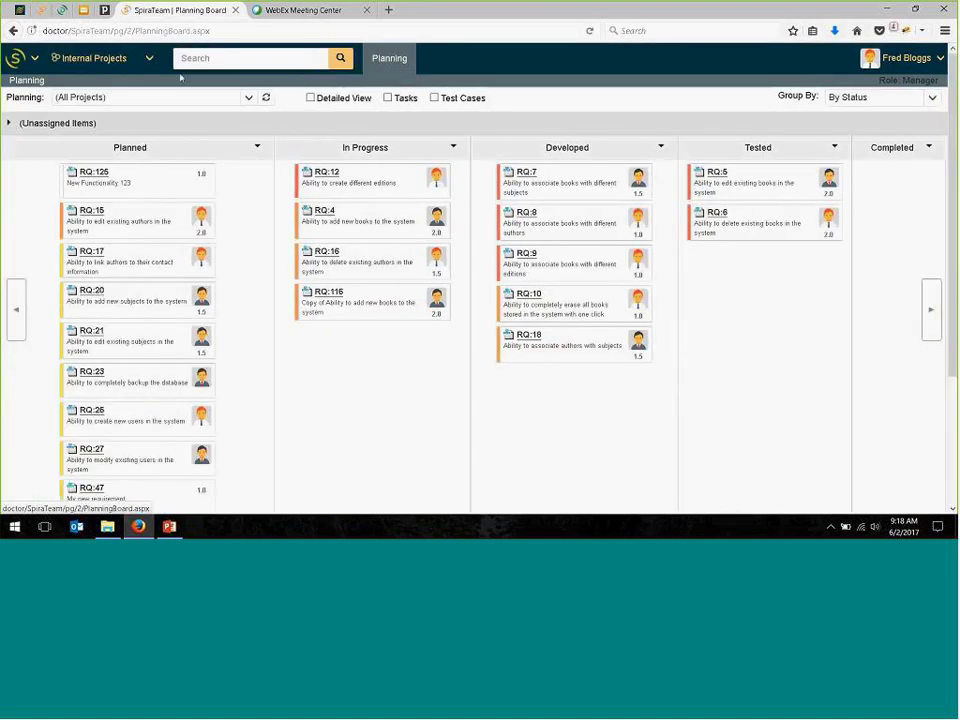
- Set the planning board to the Program Backlog and check the other planning choices
click(246, 100)
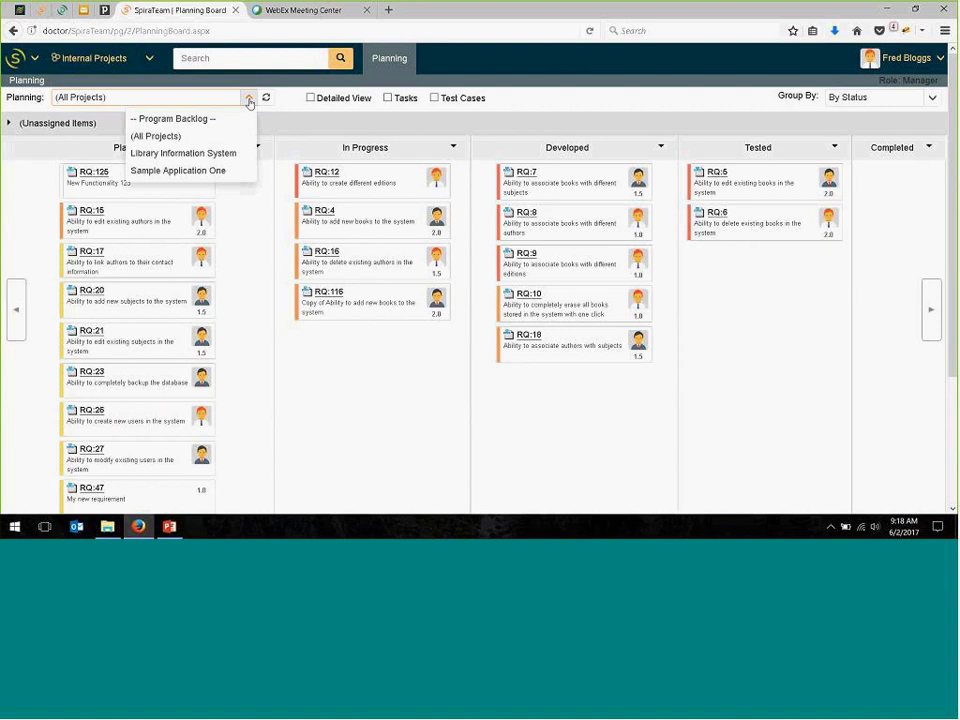
click(185, 120)
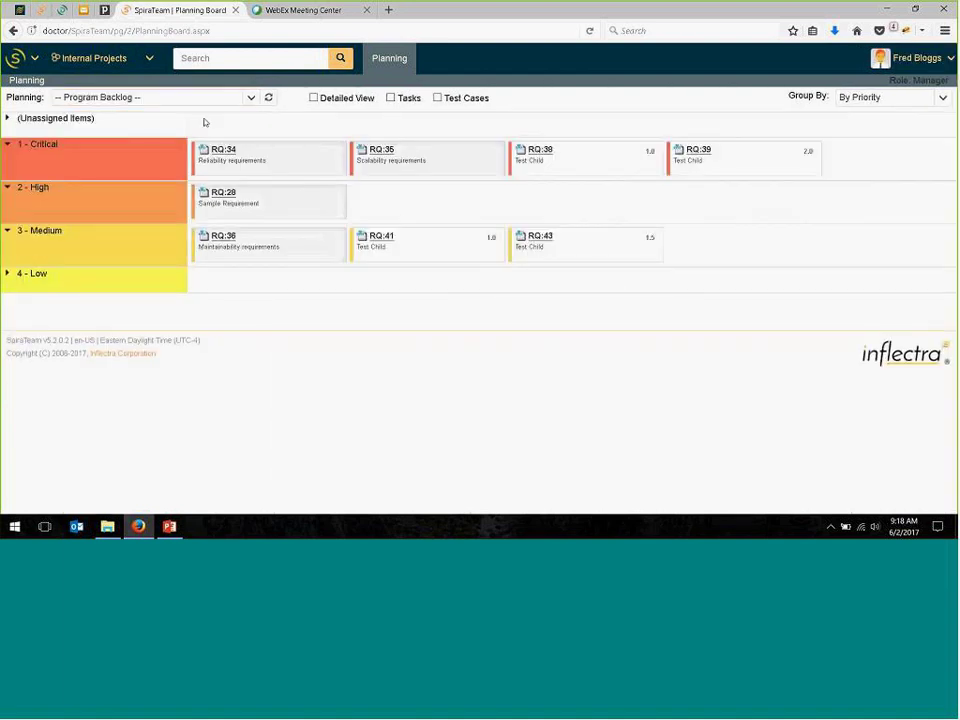
click(251, 98)
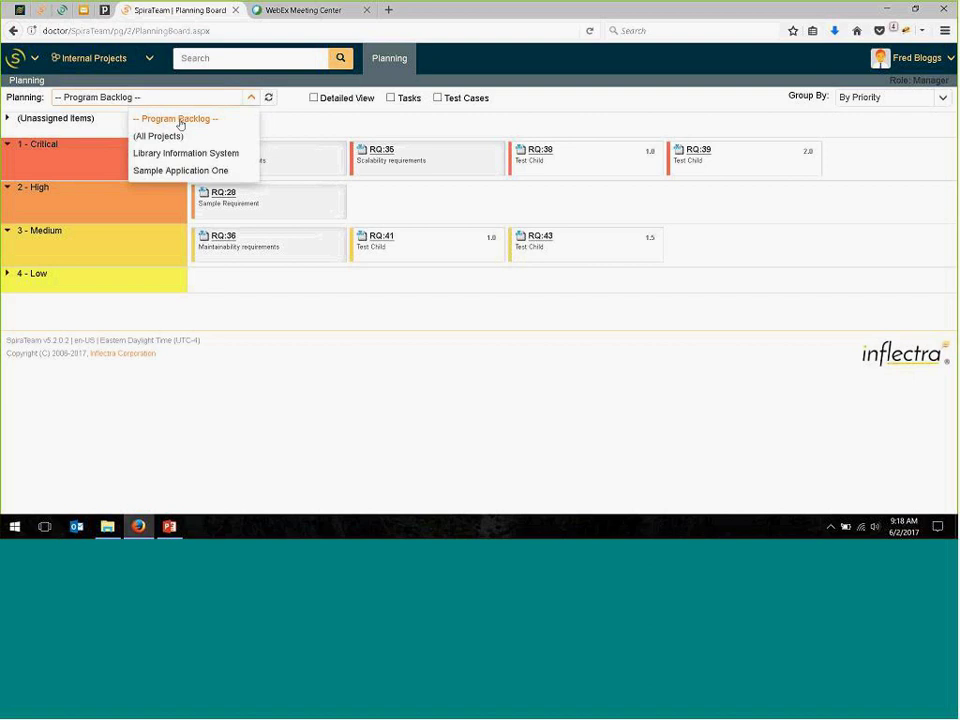
click(288, 101)
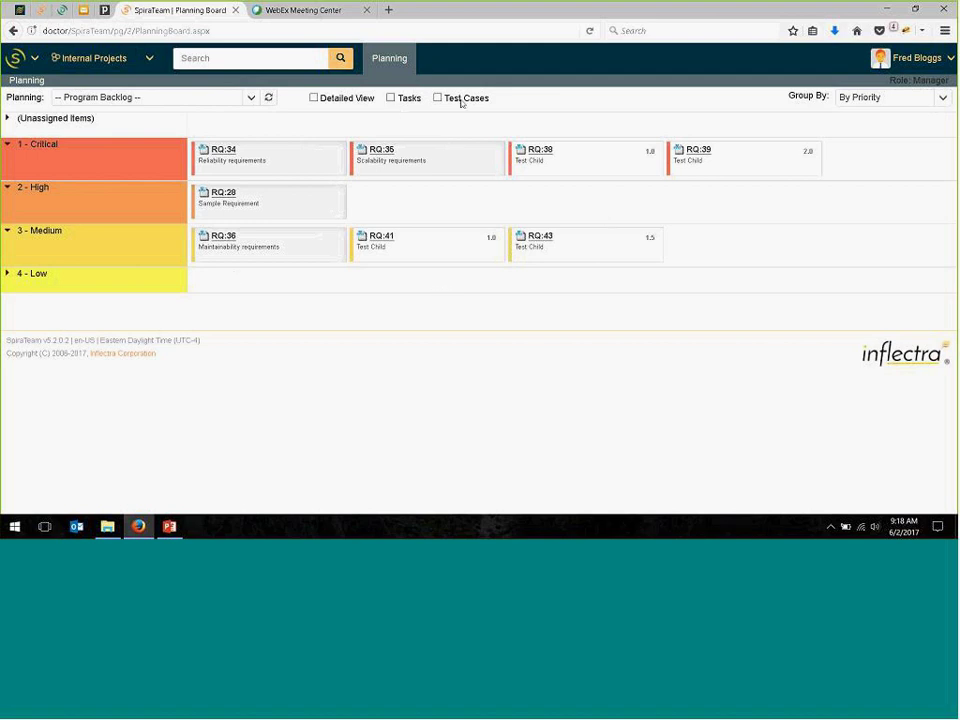
- Try the Tasks and Test Cases display options on the backlog, turn them off again, and expand the 4 - Low priority row
click(396, 99)
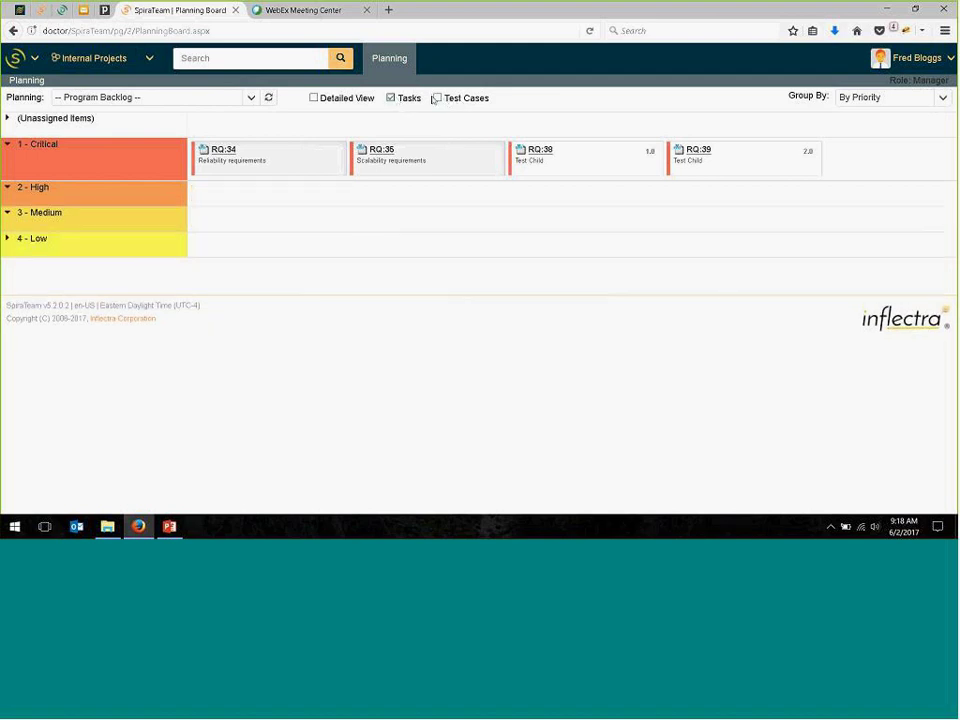
click(437, 98)
click(437, 98)
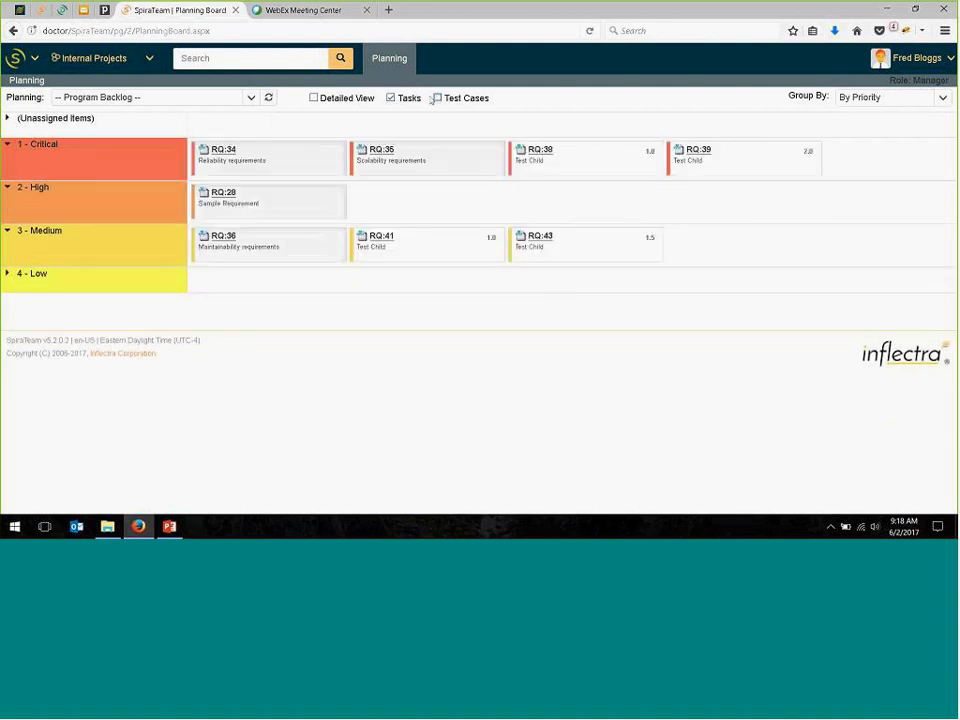
click(391, 98)
click(8, 273)
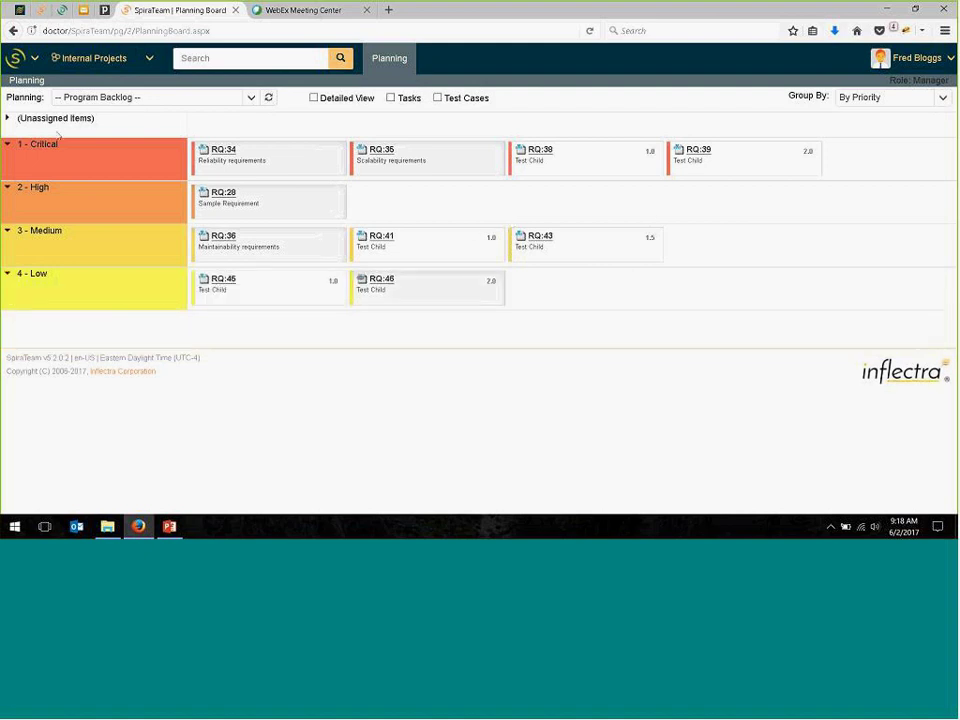
- Show (All Projects) on the planning board and group the items by project
click(251, 97)
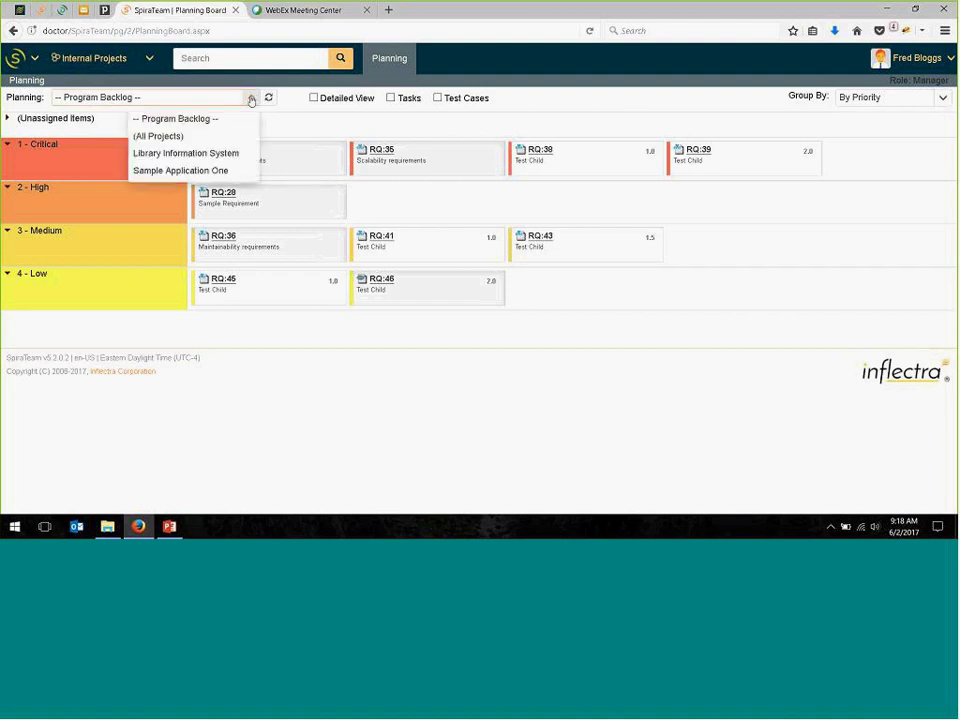
click(170, 140)
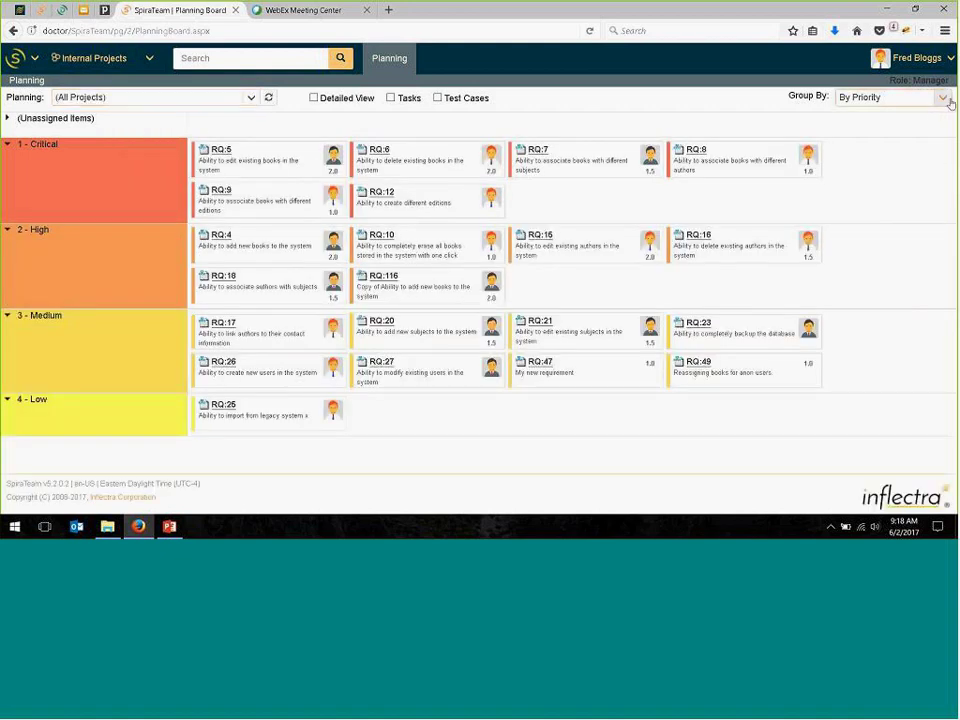
click(914, 96)
click(918, 137)
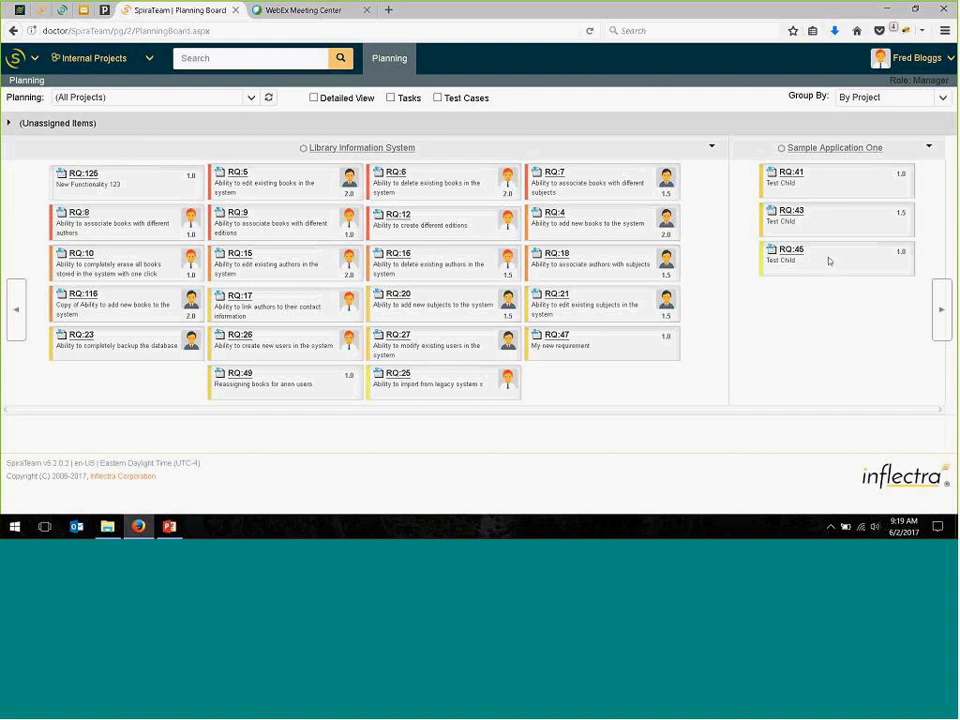
- Group the planning board by priority and by status, and review the requirements in the Planned column
click(934, 97)
click(921, 119)
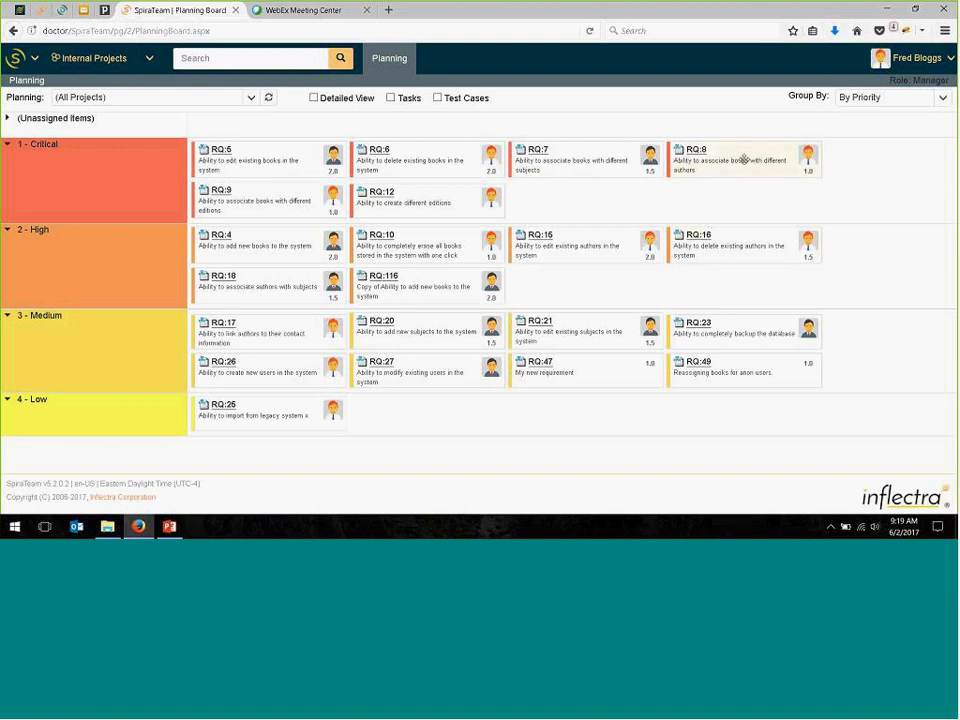
click(941, 101)
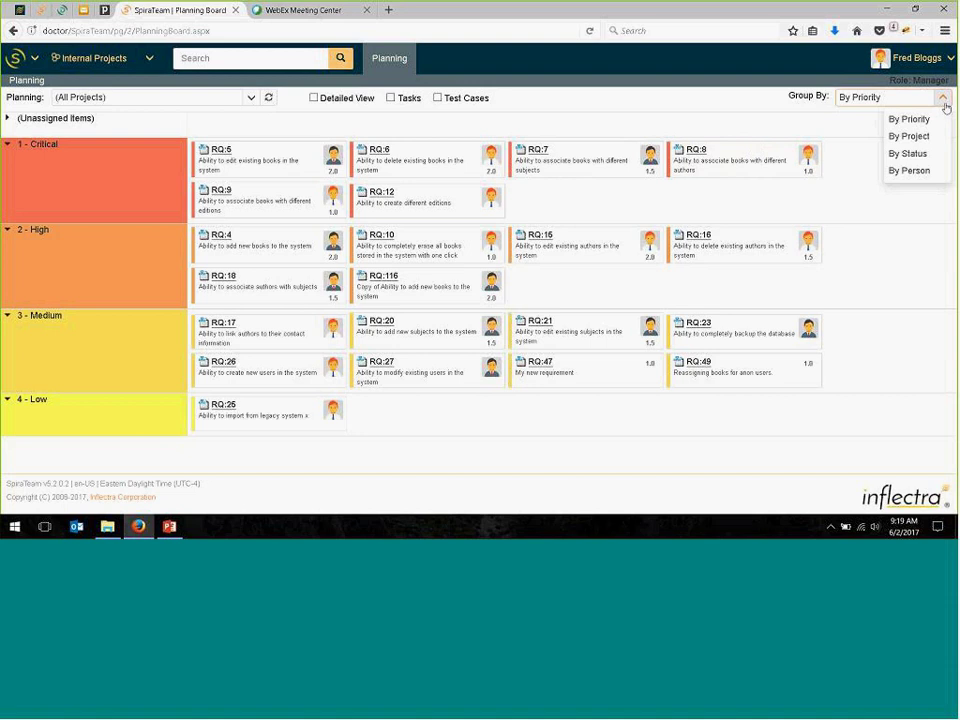
click(921, 155)
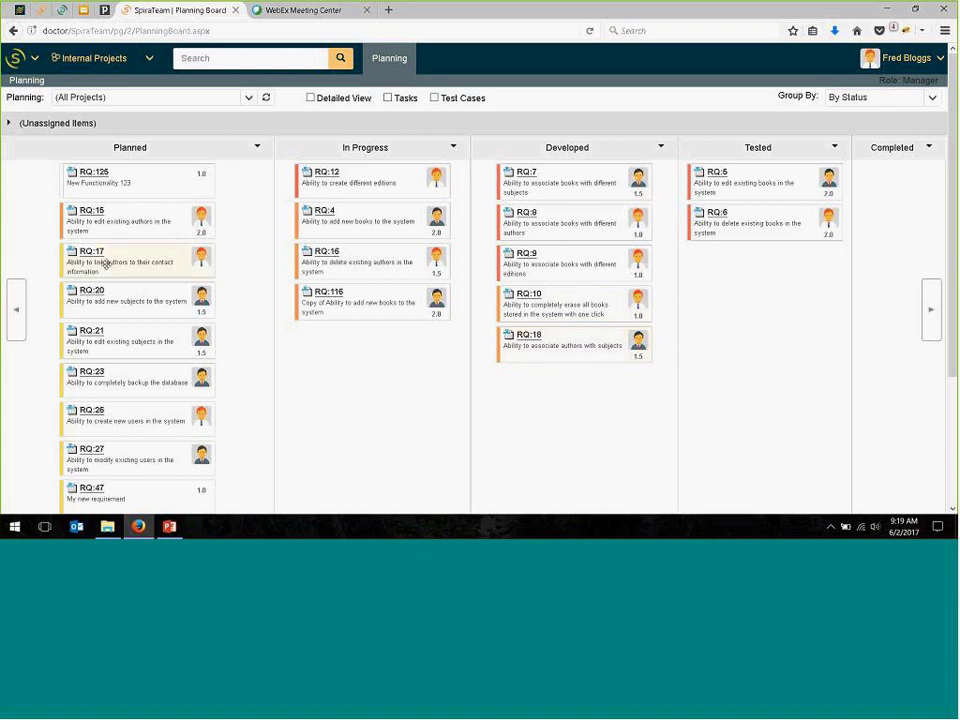
scroll(126, 250, down, 3)
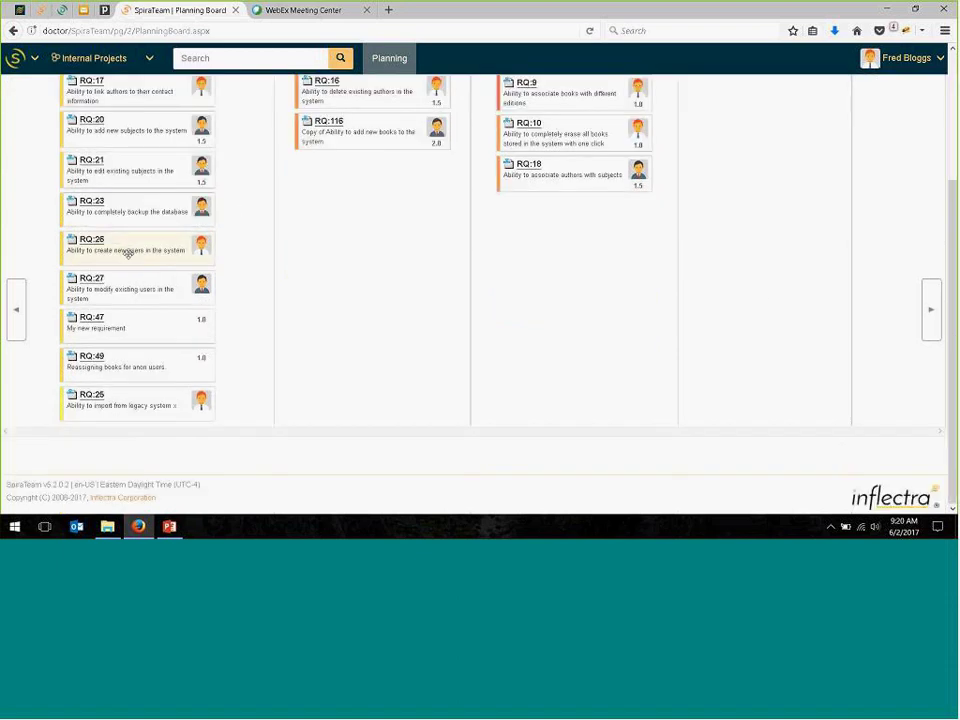
scroll(128, 256, up, 1)
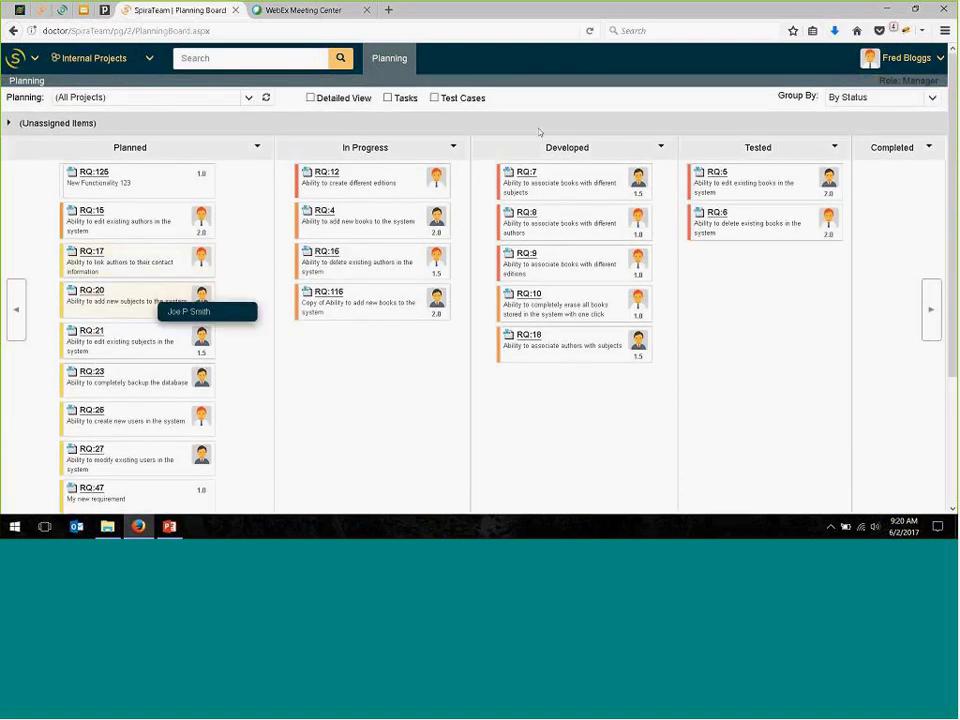
- Group the planning board by person and look across the team members' columns and assigned requirements
click(933, 98)
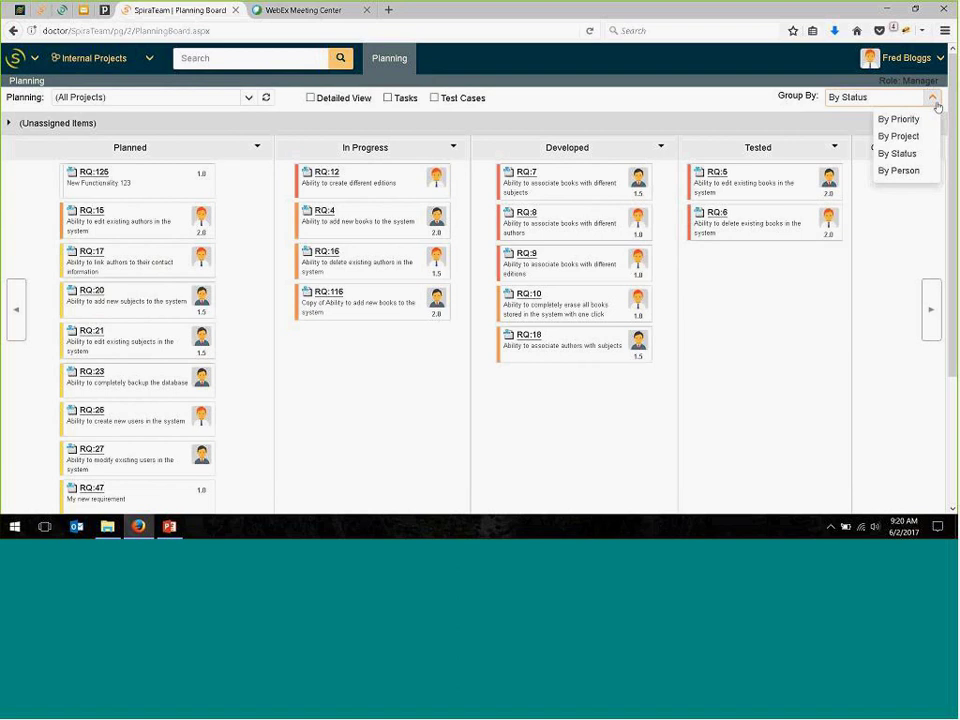
click(905, 172)
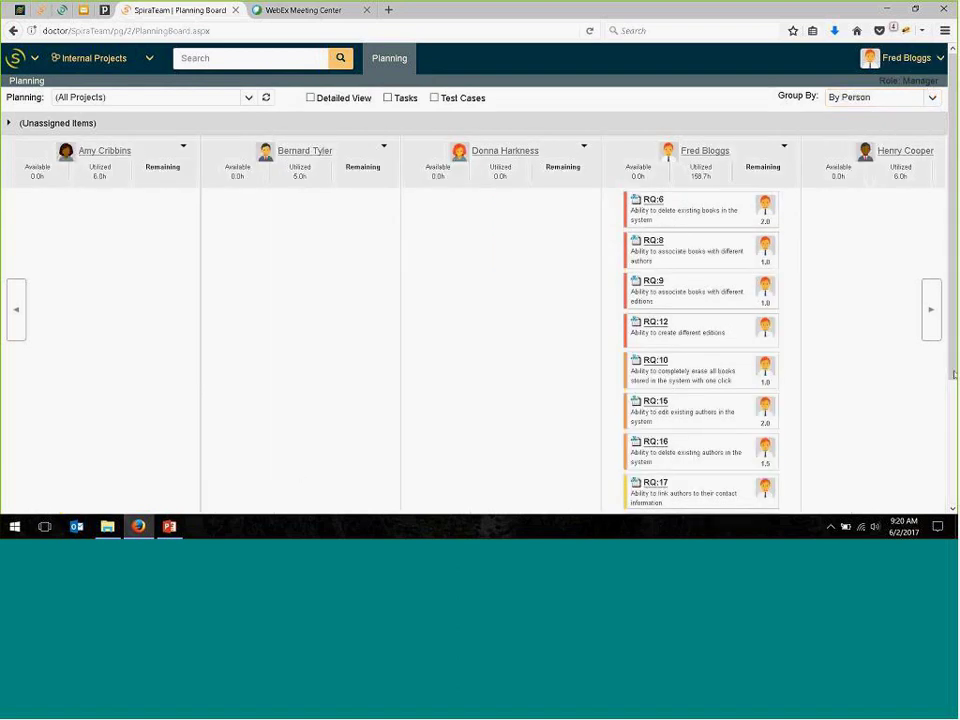
click(931, 311)
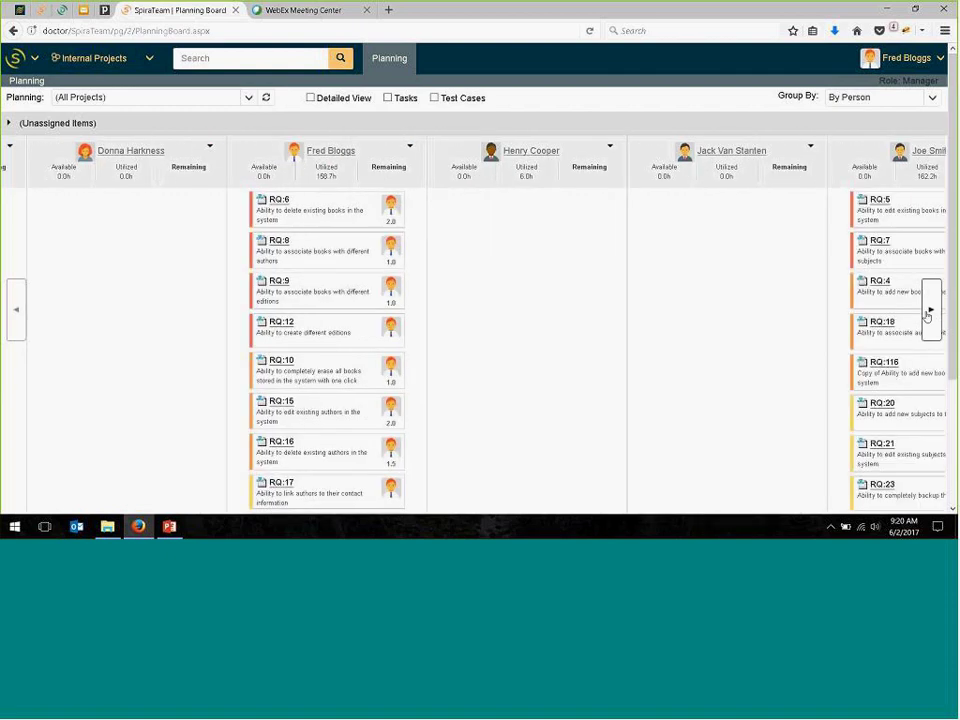
click(930, 312)
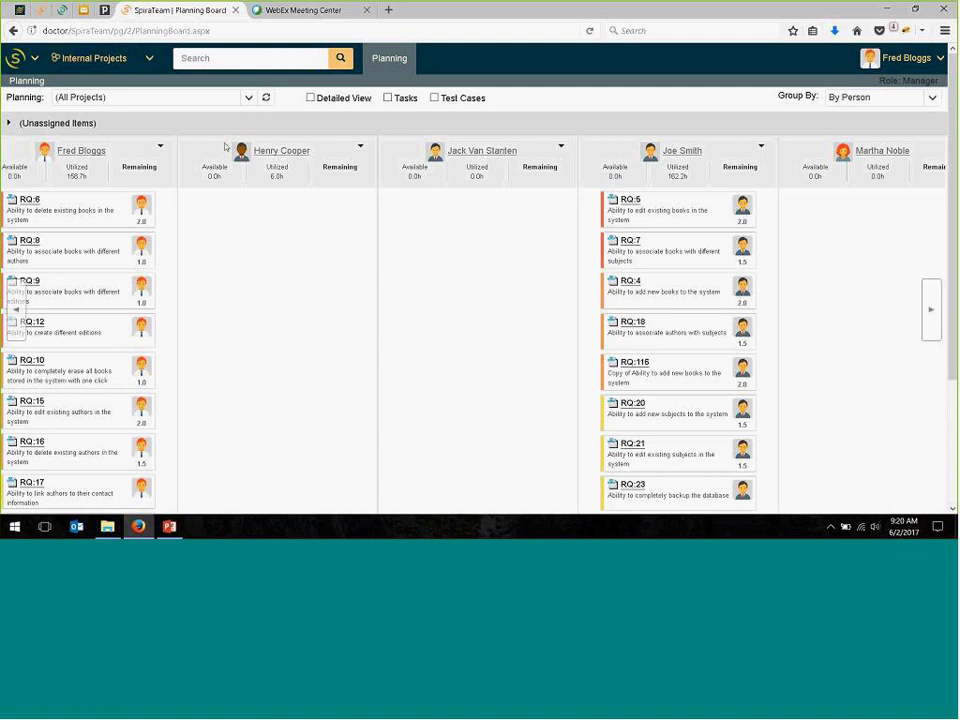
- Show the Library Information System on the planning board, grouped by status, and switch to that project's home page
click(245, 98)
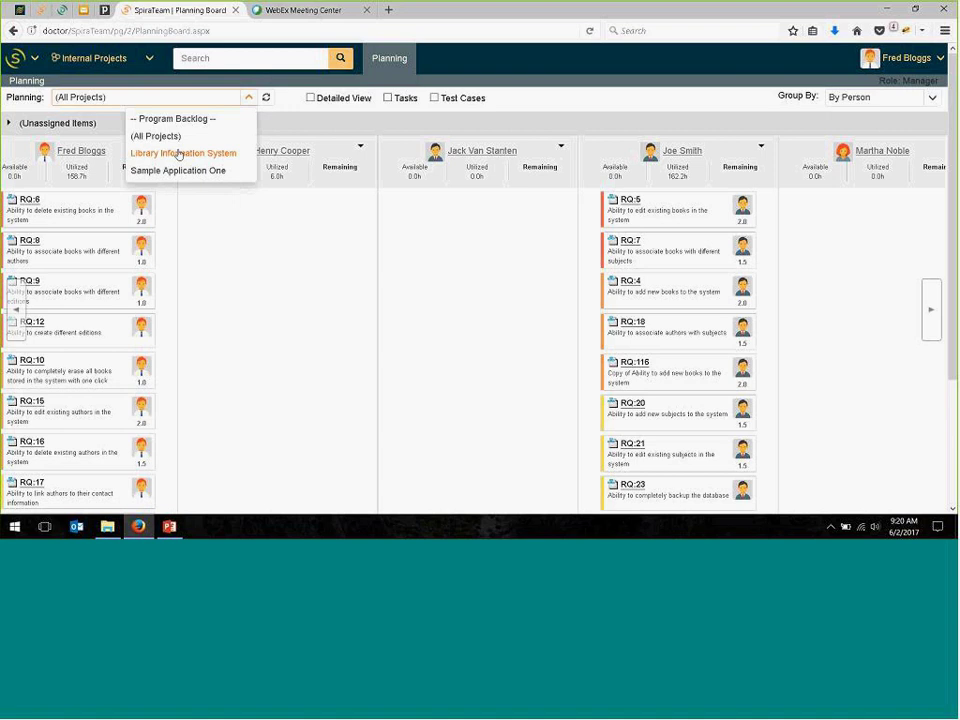
click(179, 154)
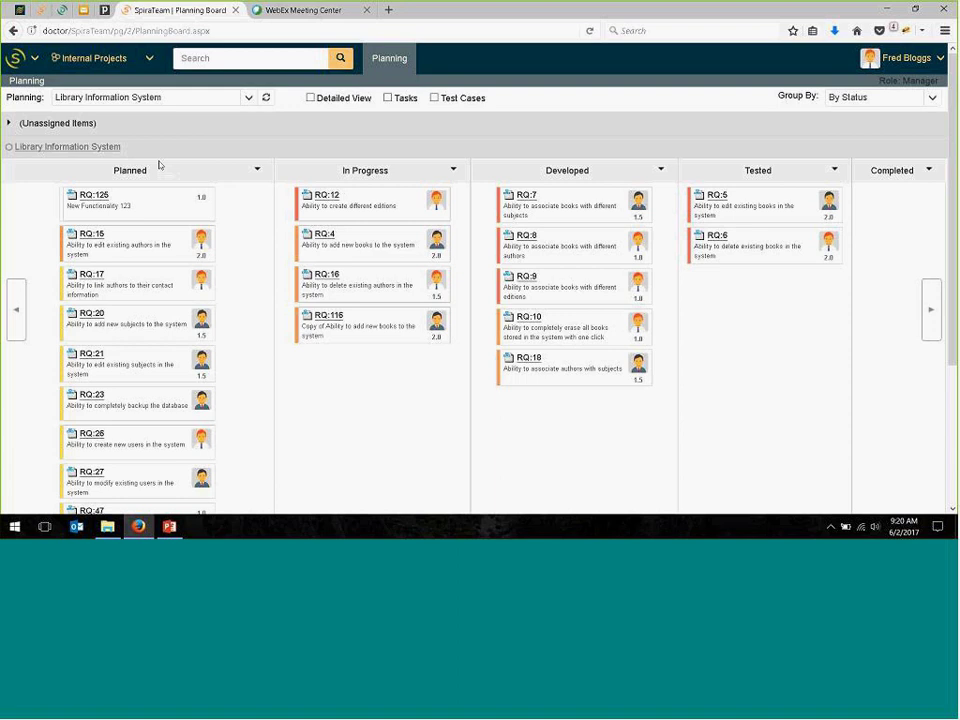
click(149, 59)
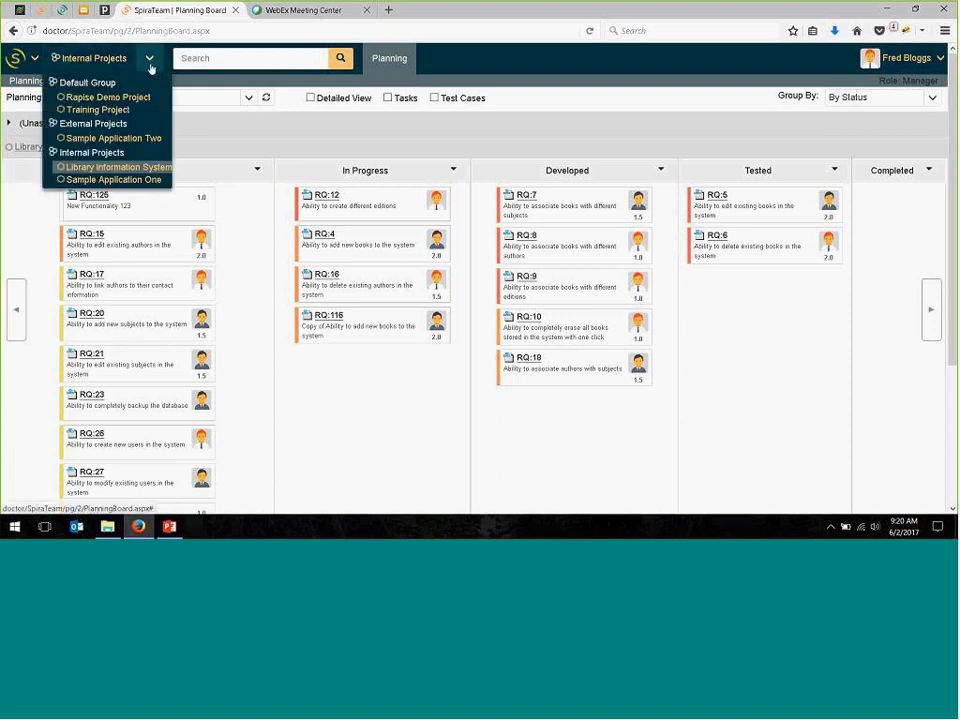
click(117, 168)
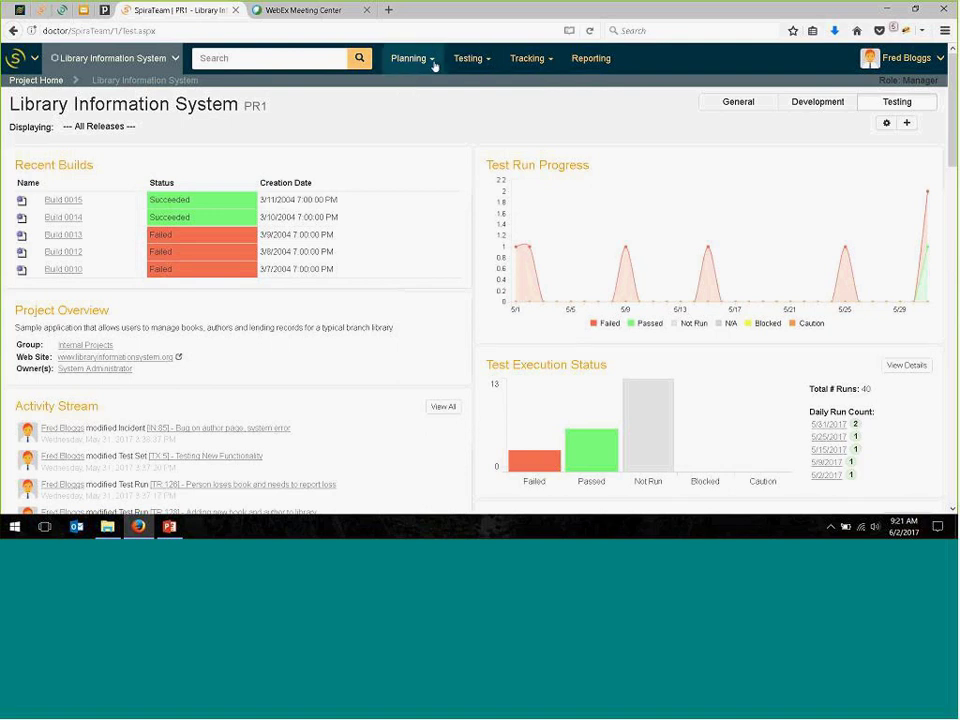
- Open the project's test case list and open the functional test case "Ability to create new author"
mouse_move(490, 67)
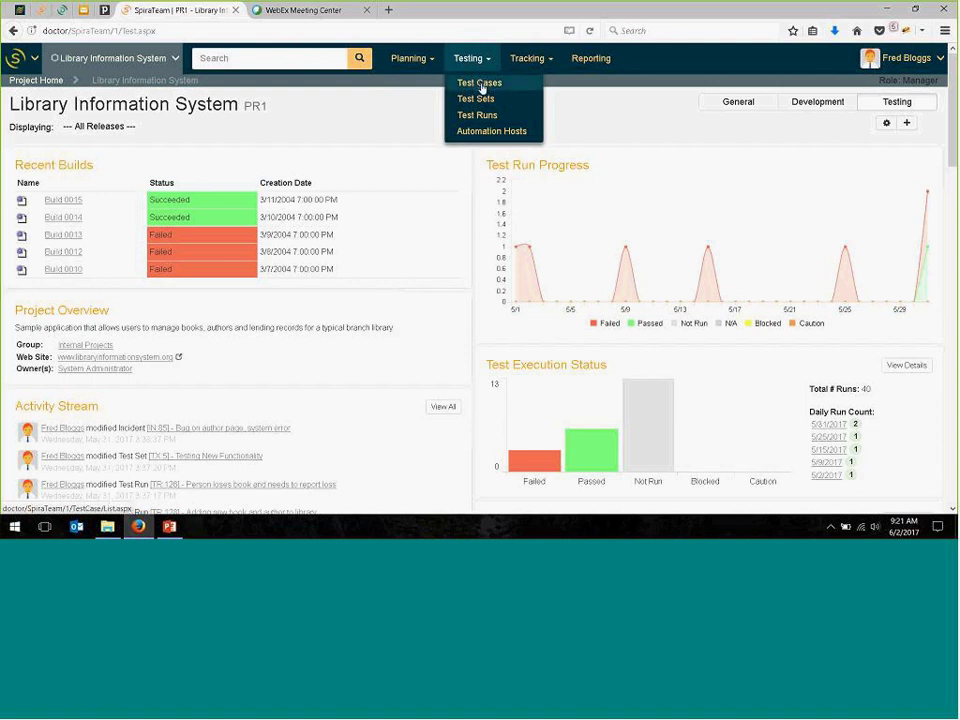
click(481, 85)
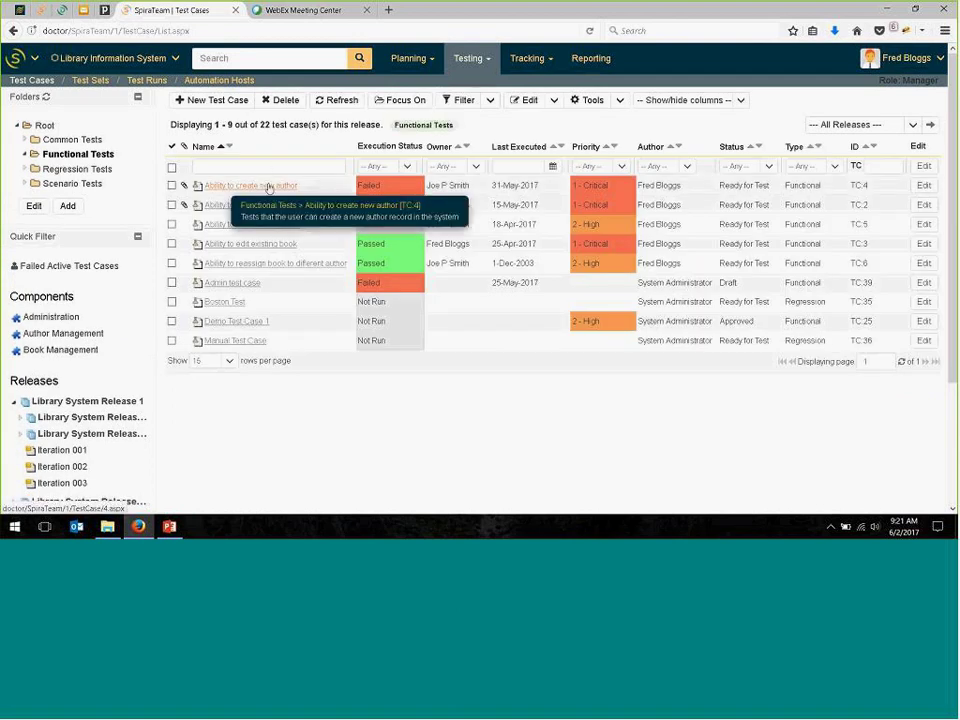
click(268, 188)
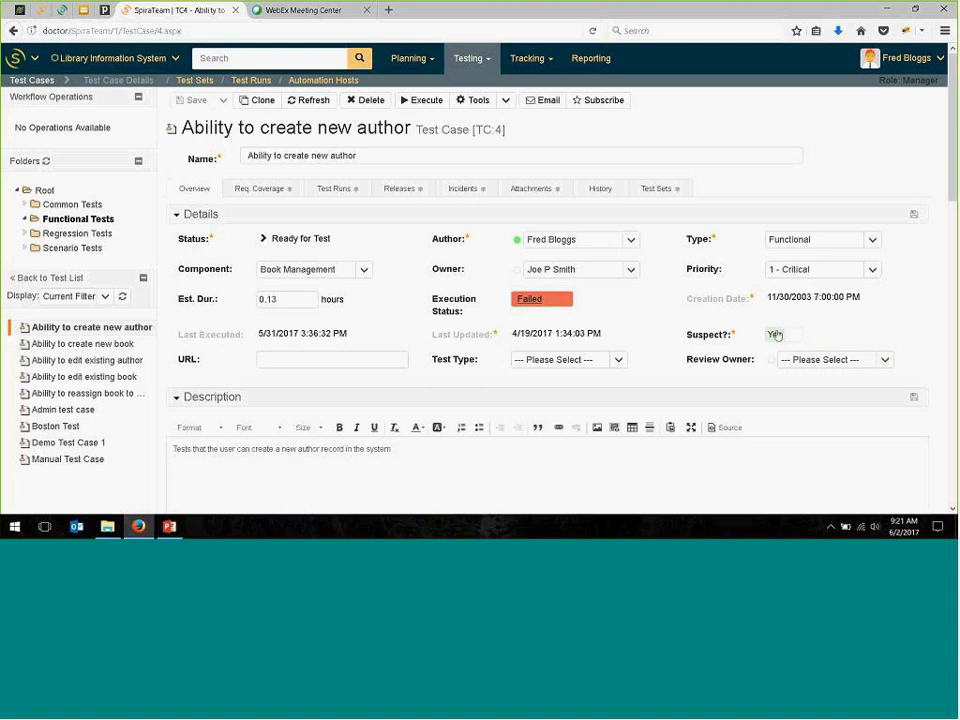
- Set the test case's Suspect? flag to No, save it, dismiss the notification, and point out the test case's status
click(774, 335)
click(914, 214)
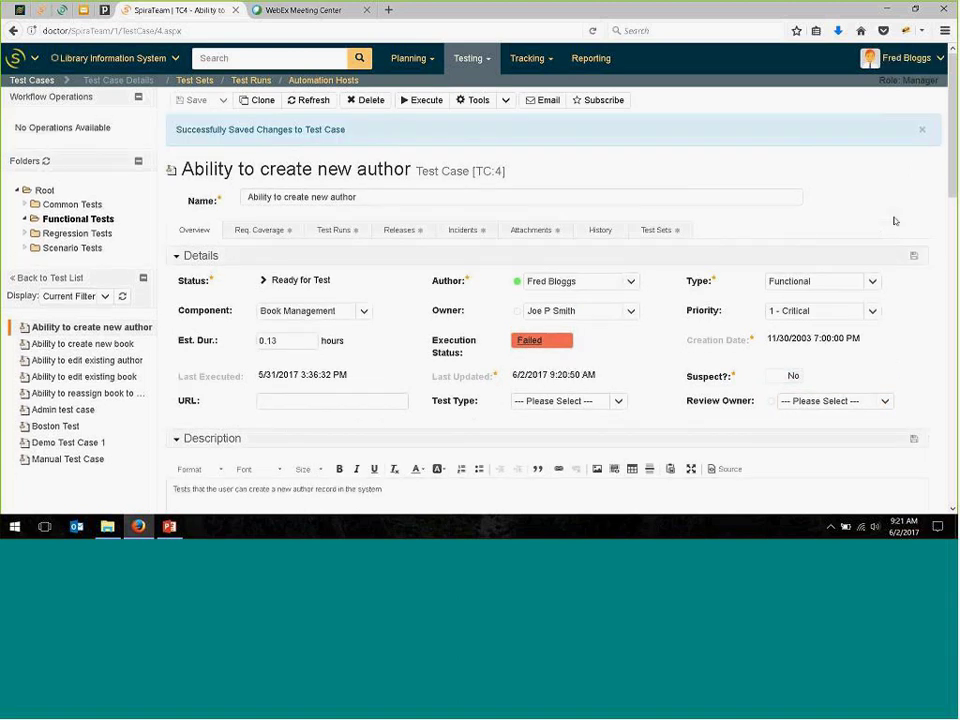
click(923, 132)
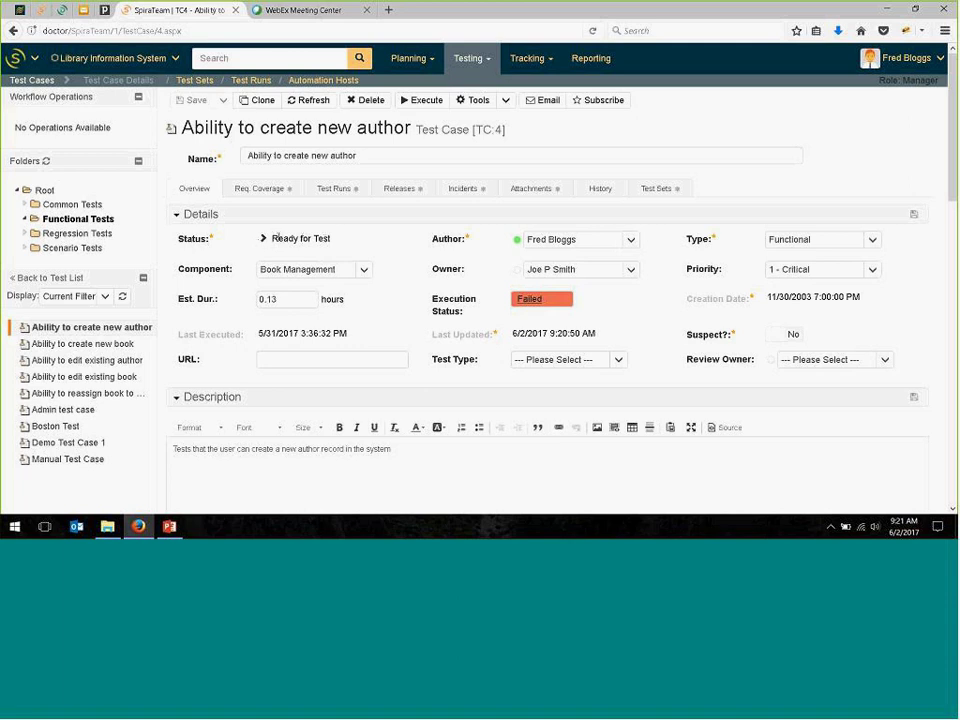
drag(273, 238, 343, 242)
click(343, 242)
- Close the WebEx Meeting Center tab and open requirement RQ7's overview in a new tab from the test case's requirements coverage
click(366, 10)
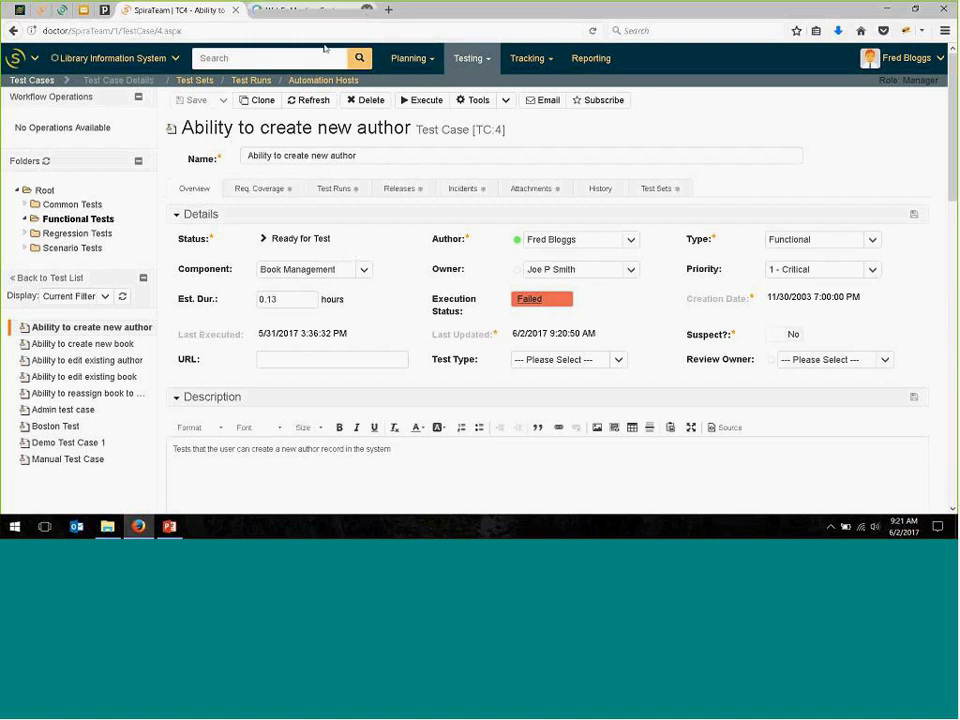
click(257, 187)
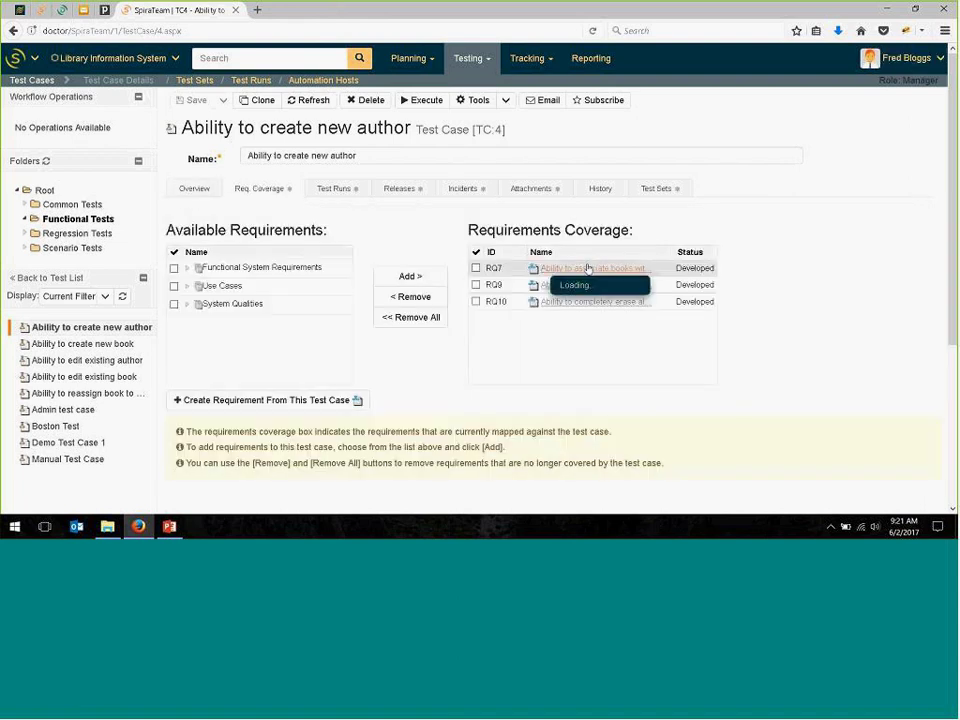
middle_click(588, 270)
click(317, 19)
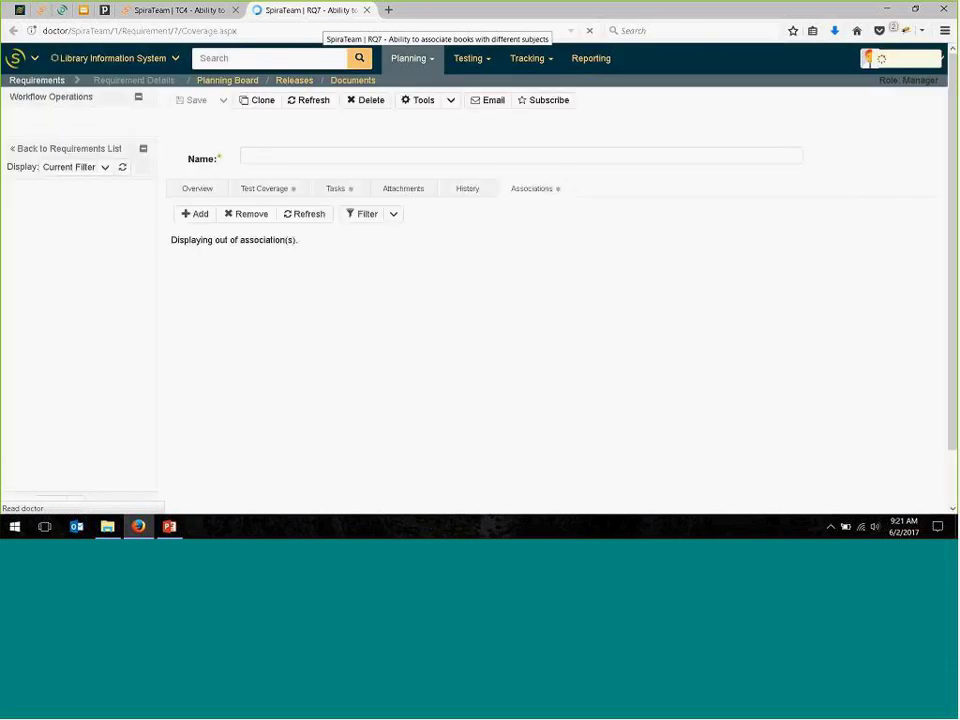
click(212, 190)
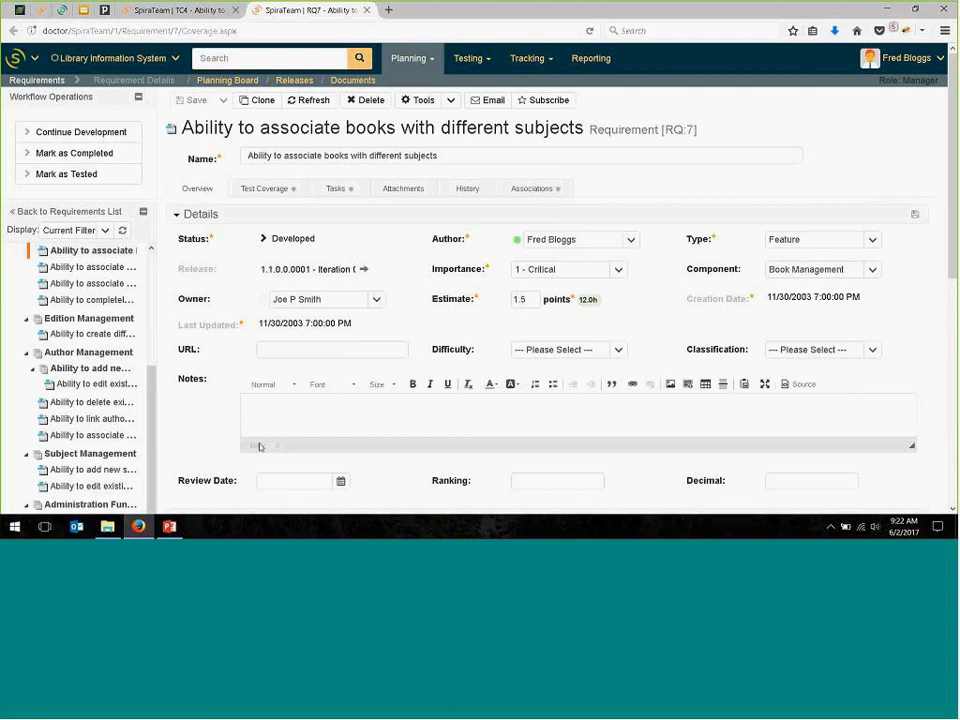
- Enter "This is a change" as the requirement's description and save the requirement
scroll(192, 336, down, 3)
click(292, 413)
text(This)
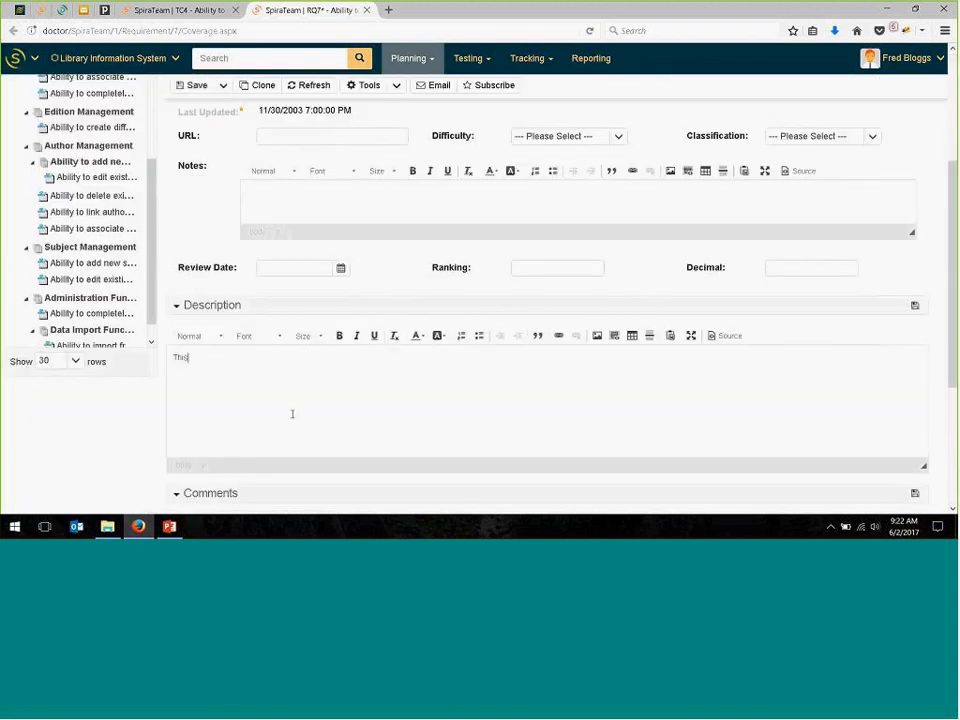
text( is a change)
click(914, 305)
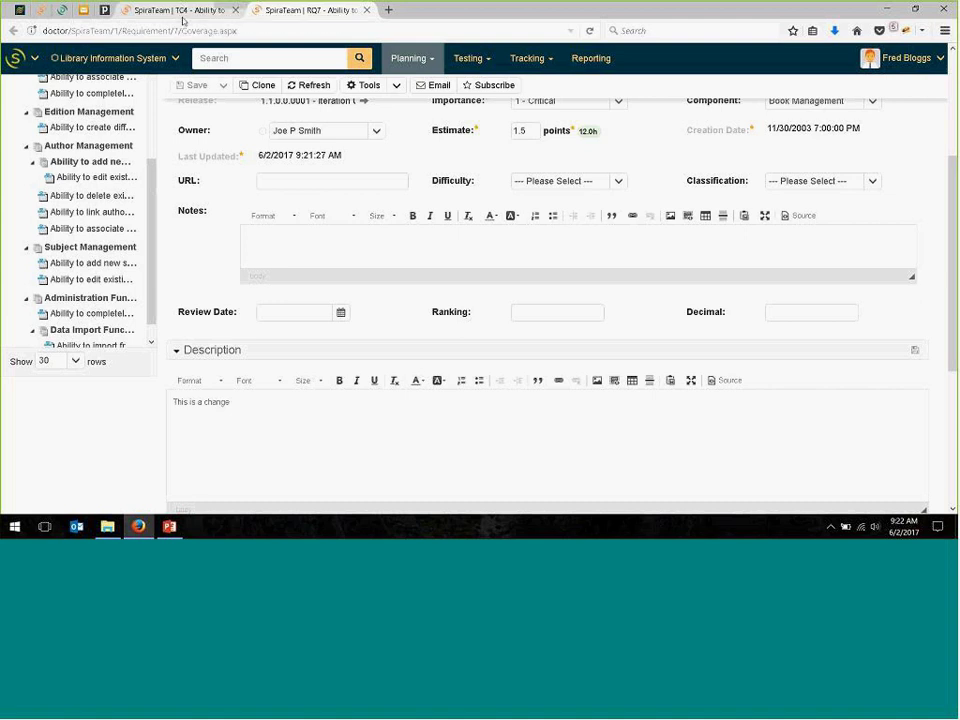
- Return to test case TC4's overview and refresh it to check the Suspect? flag
click(177, 12)
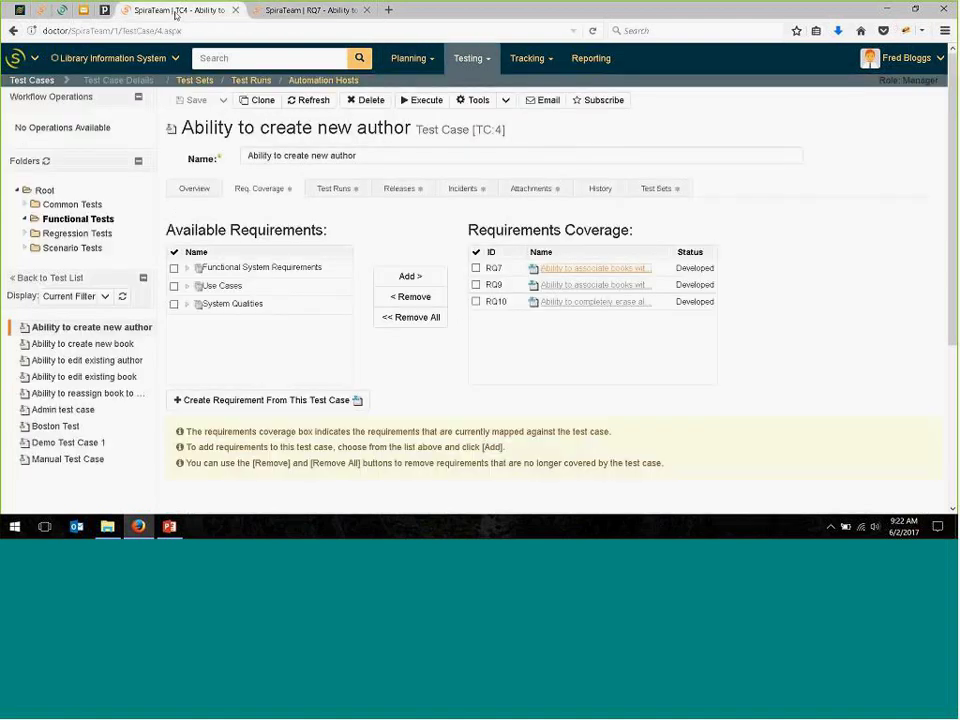
click(197, 189)
click(305, 100)
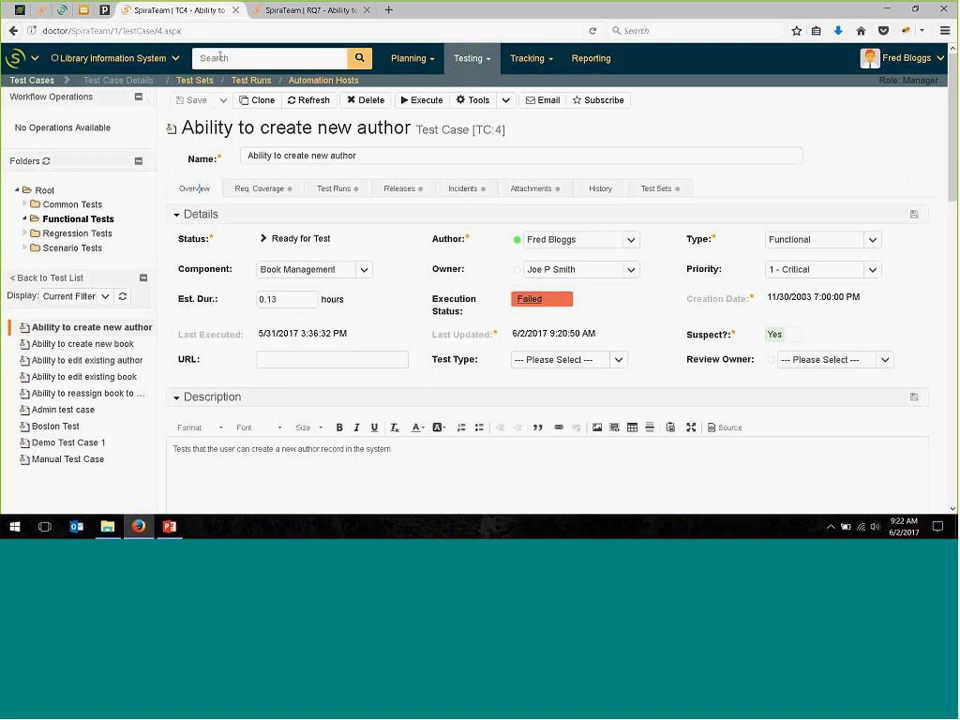
- Go back to the test case list and display its Suspect? column
click(44, 81)
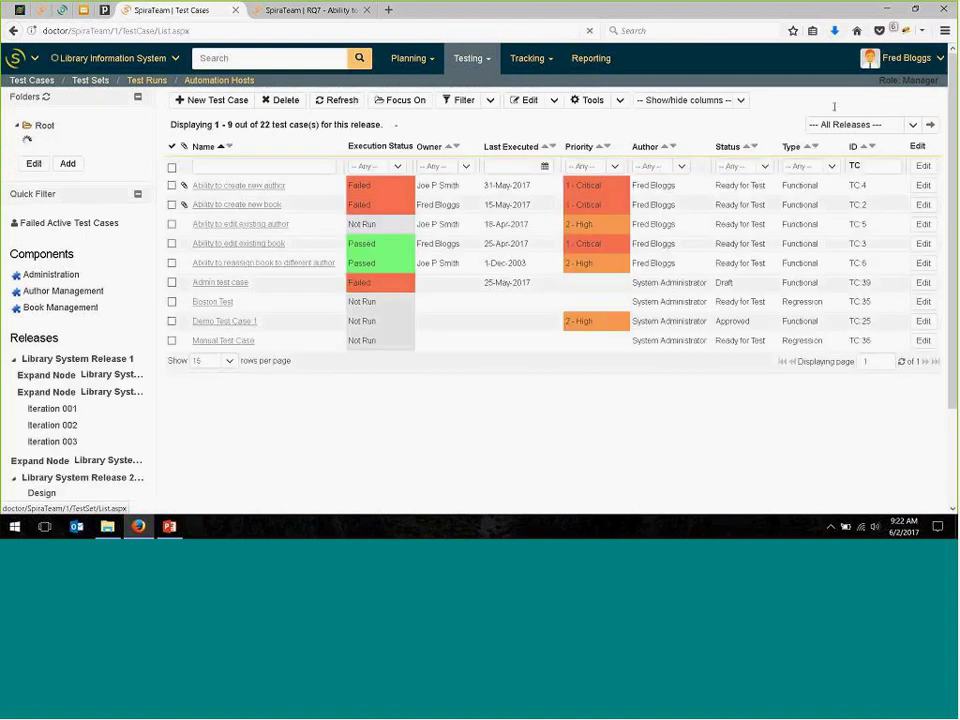
click(700, 100)
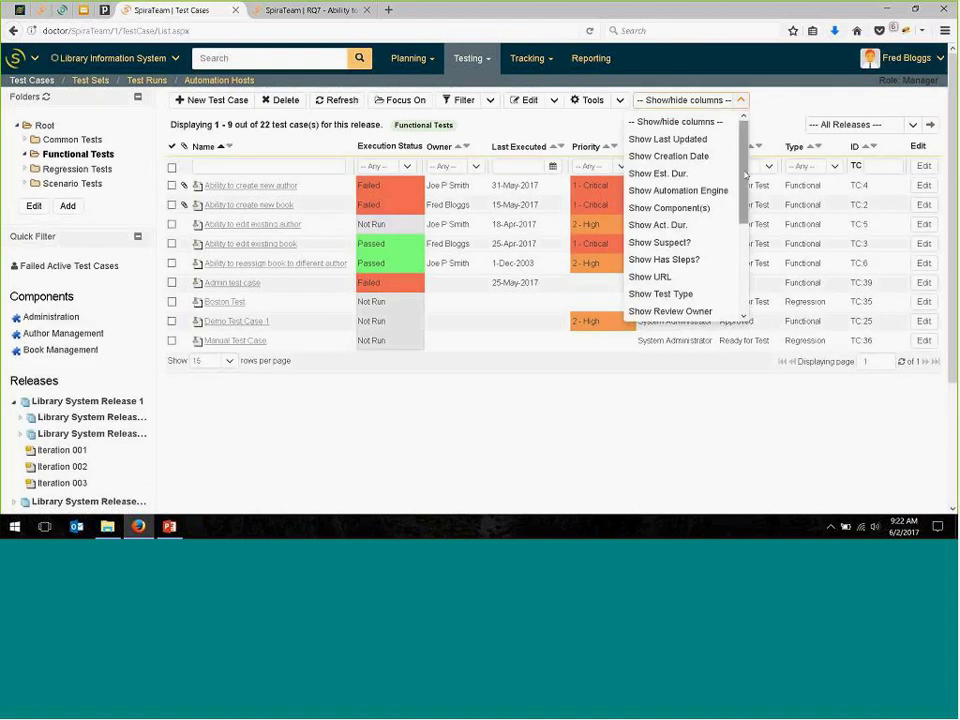
click(672, 242)
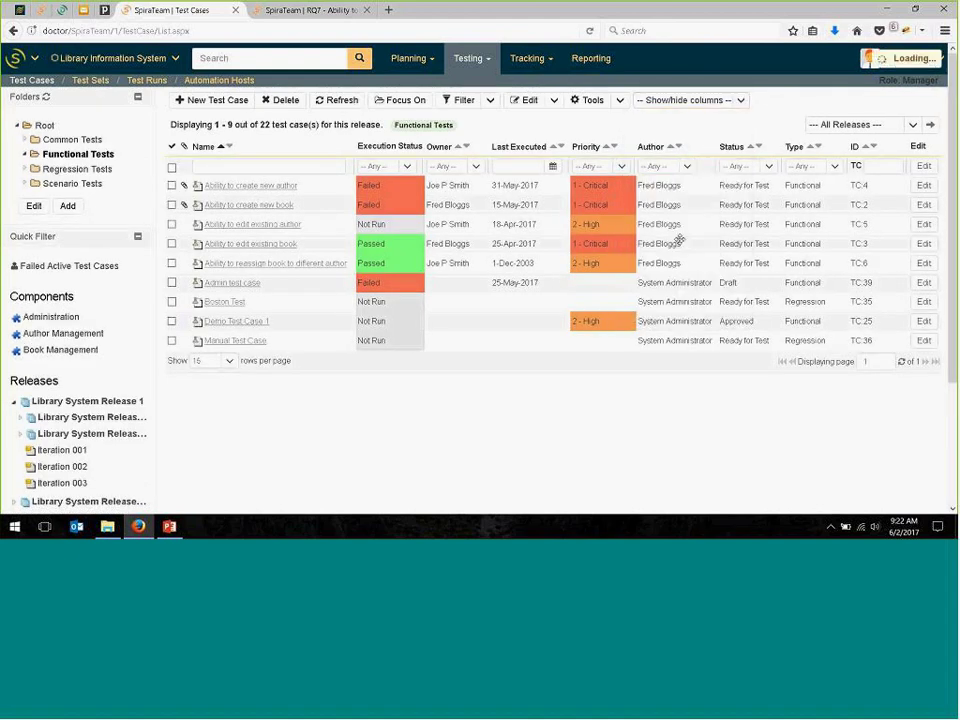
- Filter the test cases to Suspect? = Yes and list them from the Root folder
click(910, 168)
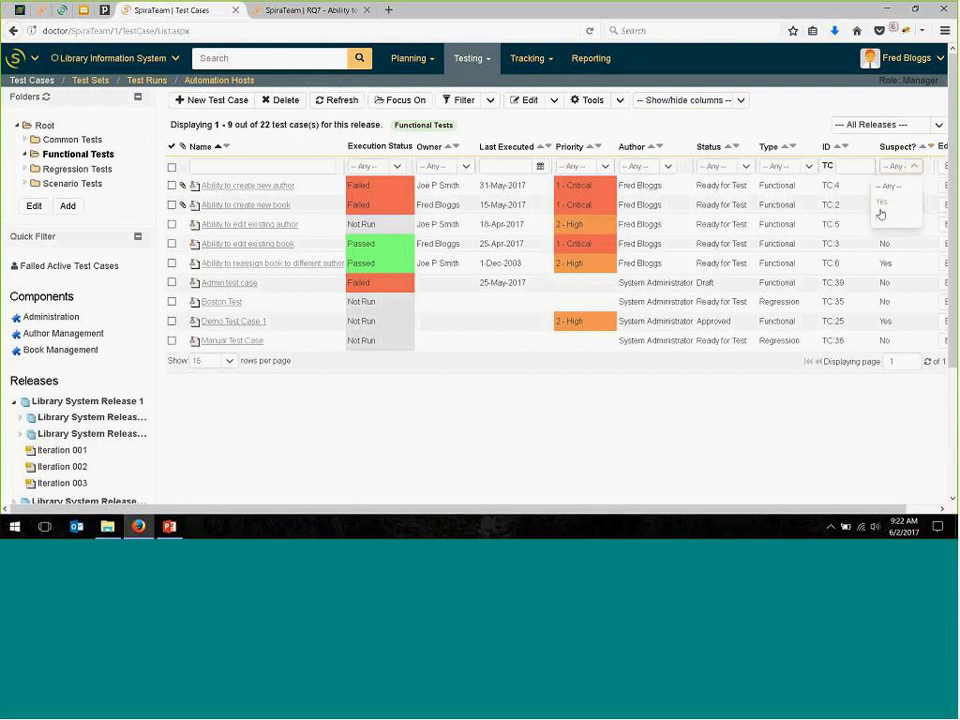
click(880, 200)
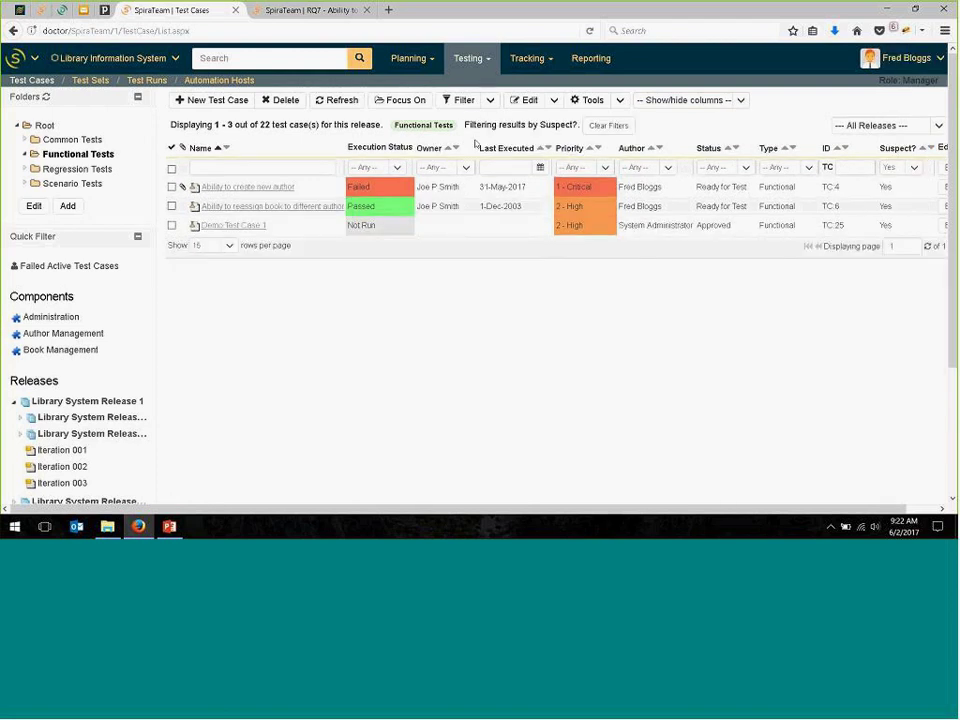
click(45, 126)
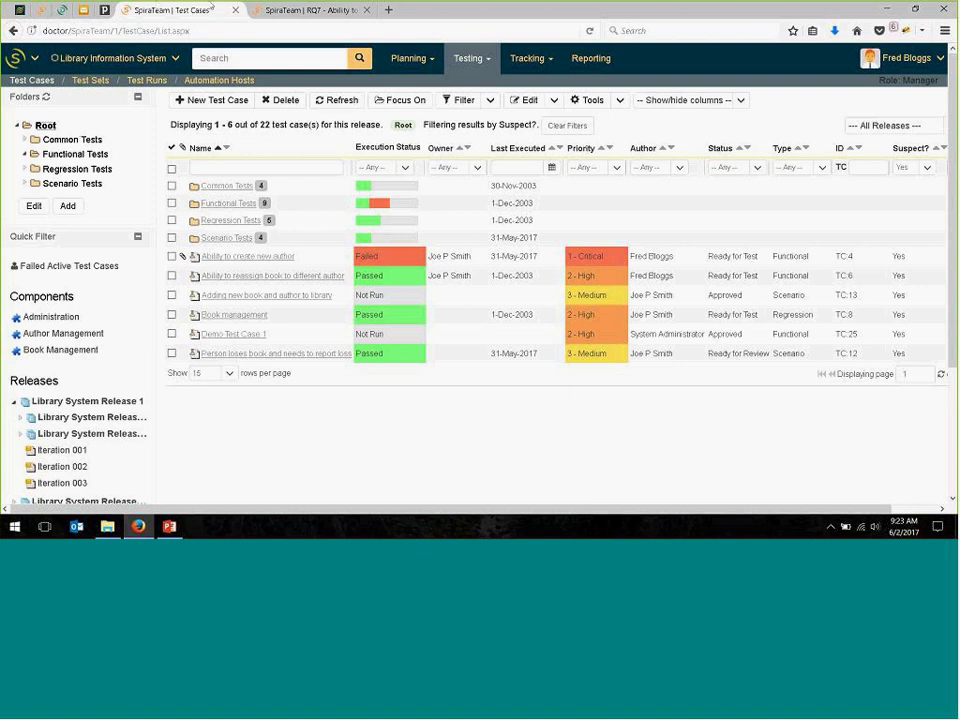
- In the requirement's tab, open the test set list and open "Testing Cycle for Release 1.0"
click(291, 12)
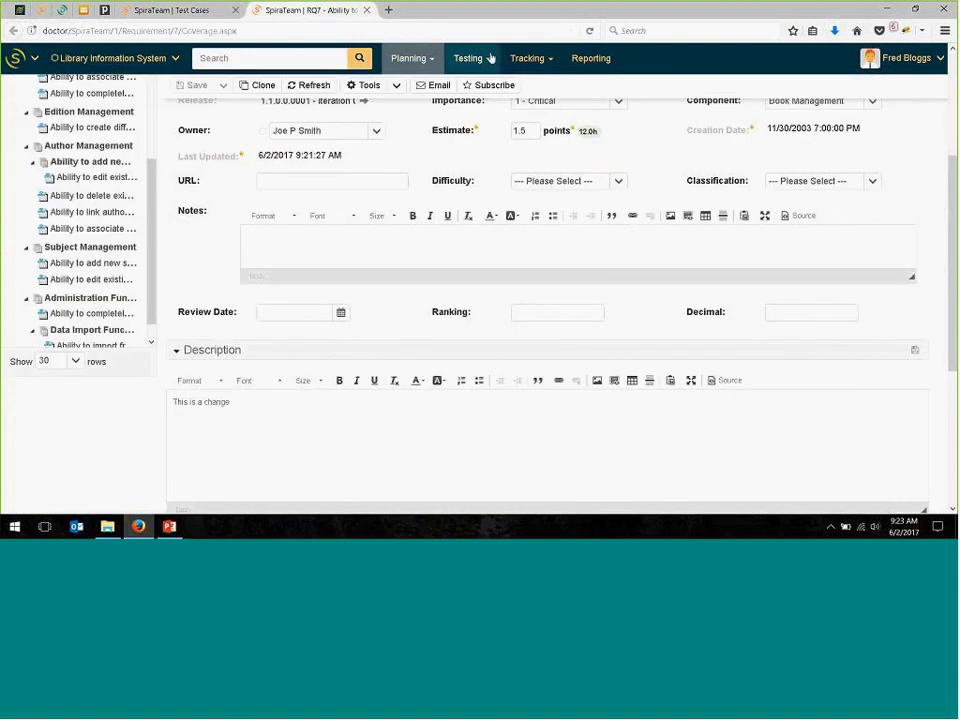
click(470, 58)
click(490, 103)
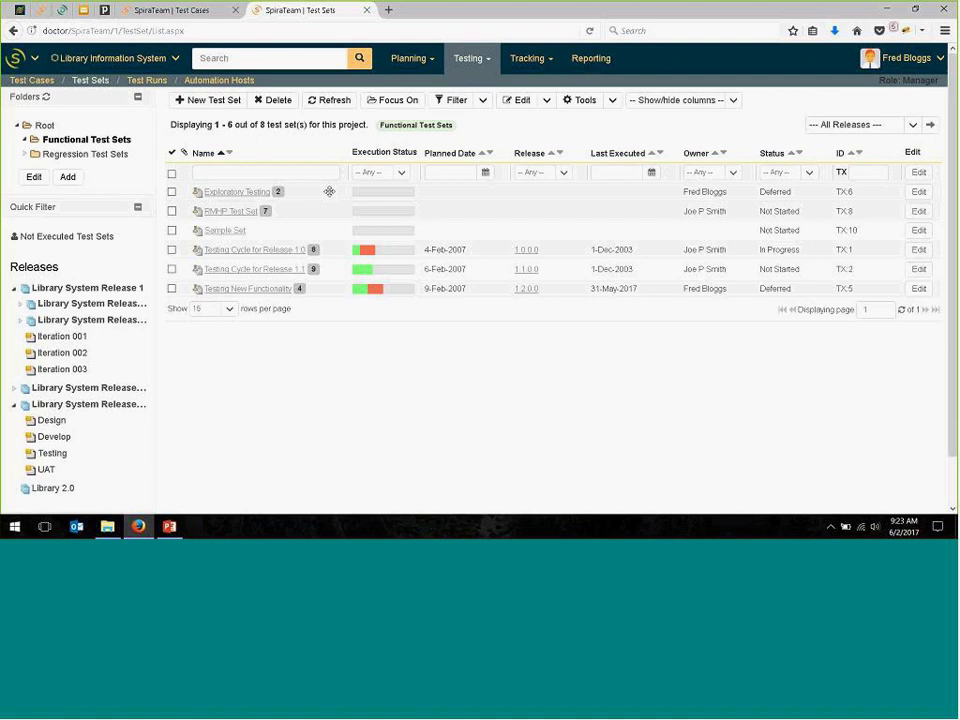
click(256, 252)
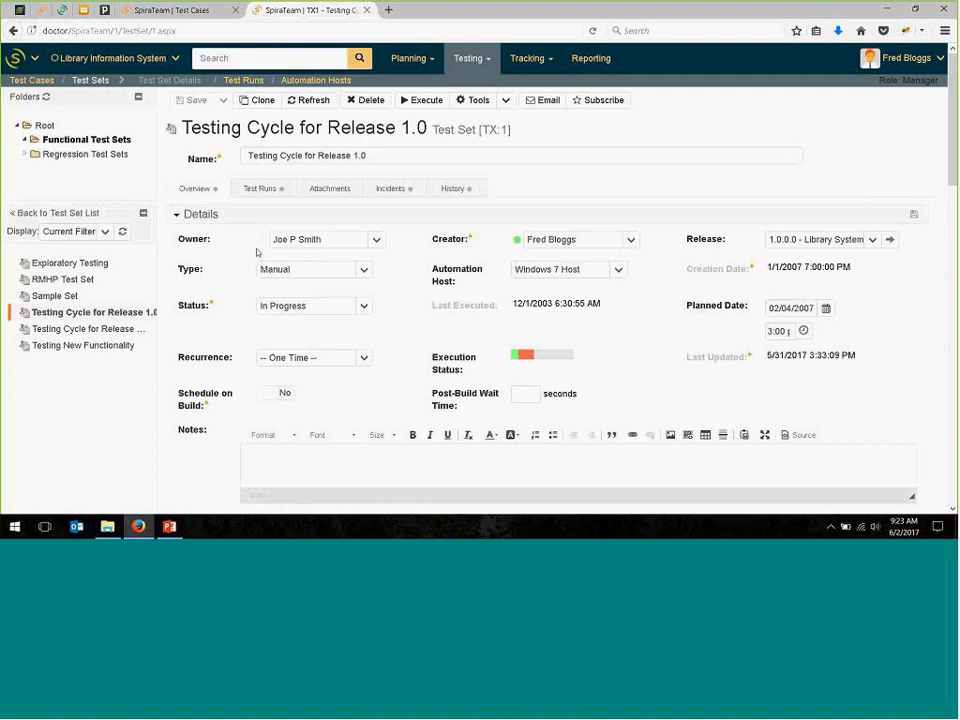
- Set the test set's type to Automated, its recurrence to Daily and Schedule on Build to Yes
click(364, 270)
click(313, 290)
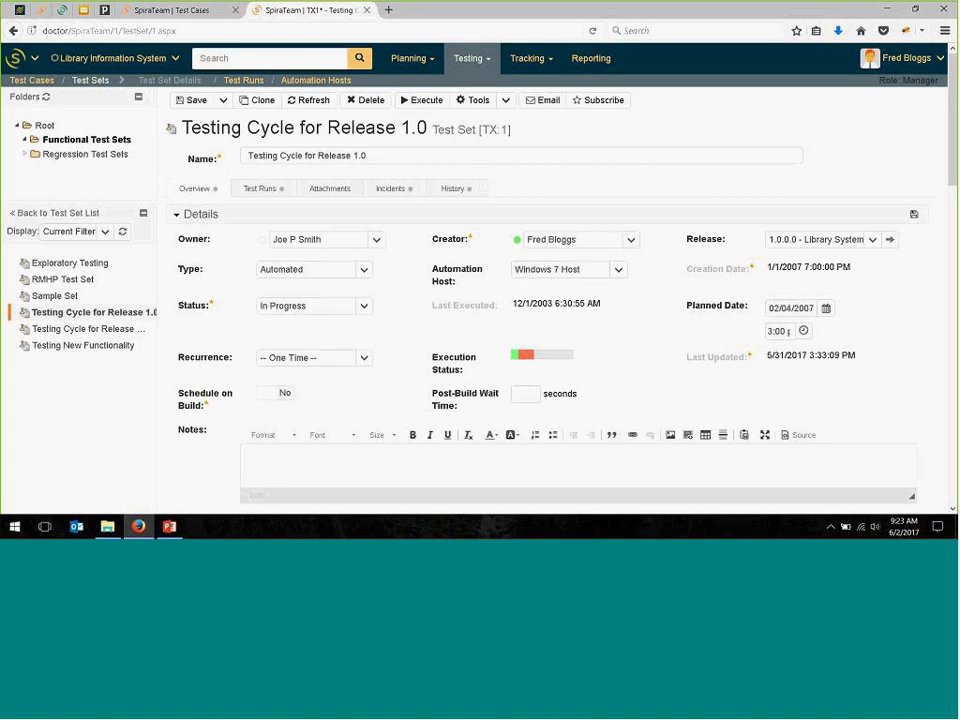
click(364, 357)
click(309, 414)
click(272, 396)
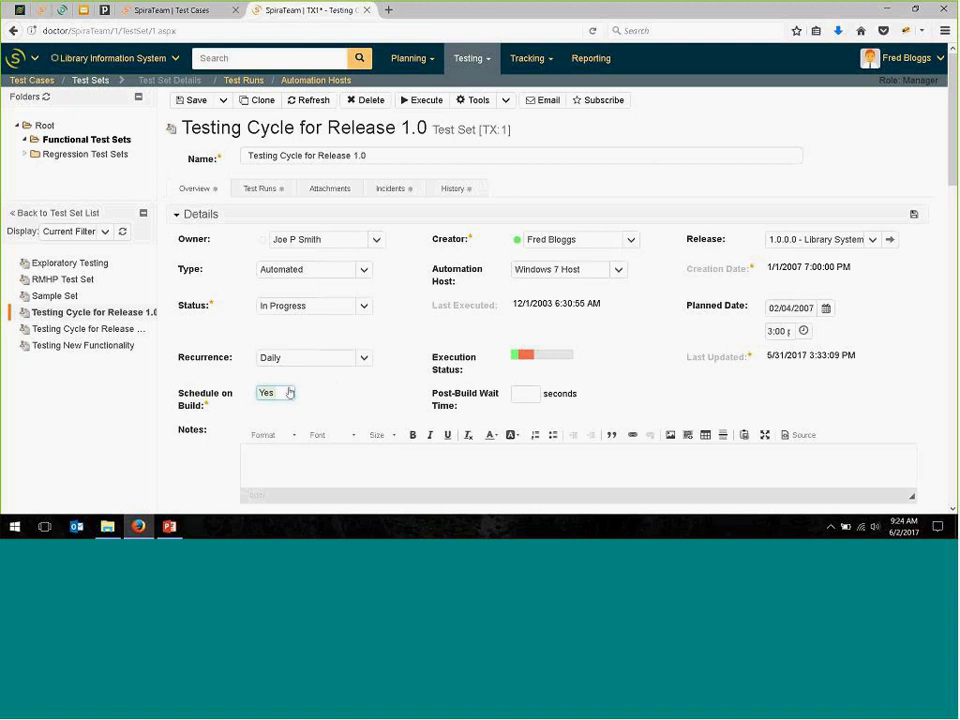
- Clear the test set's planned date and planned time
click(789, 310)
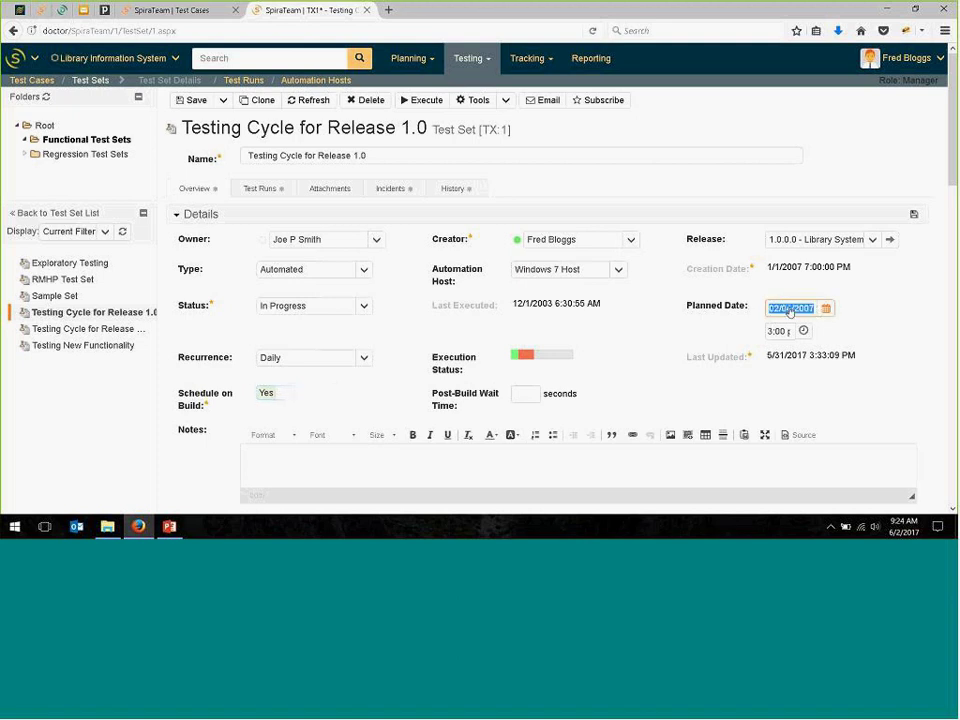
key(BackSpace)
click(772, 331)
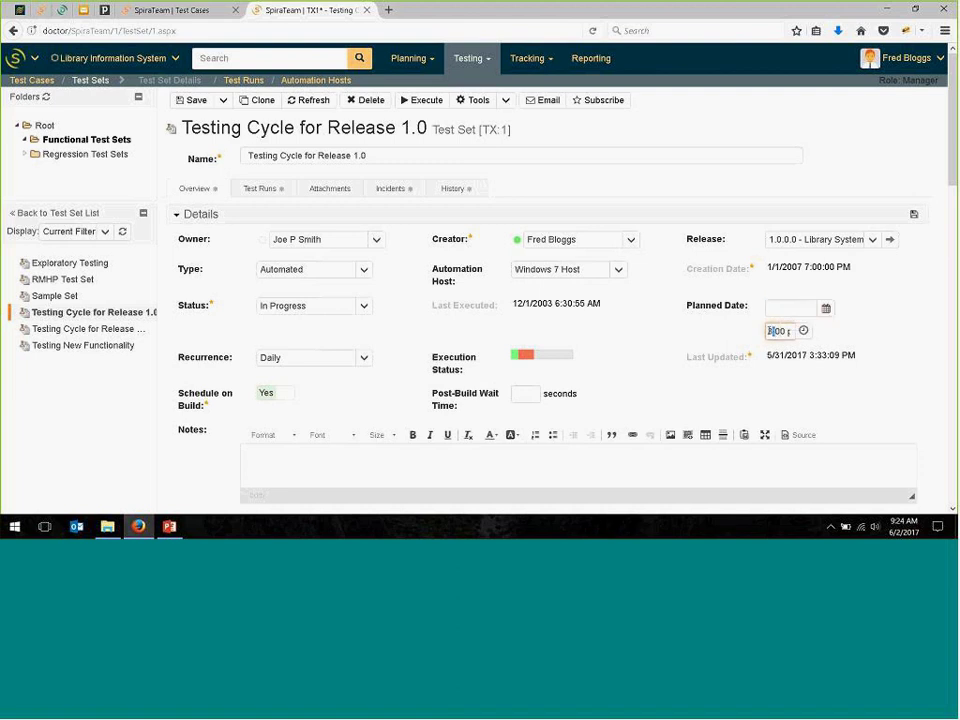
key(BackSpace)
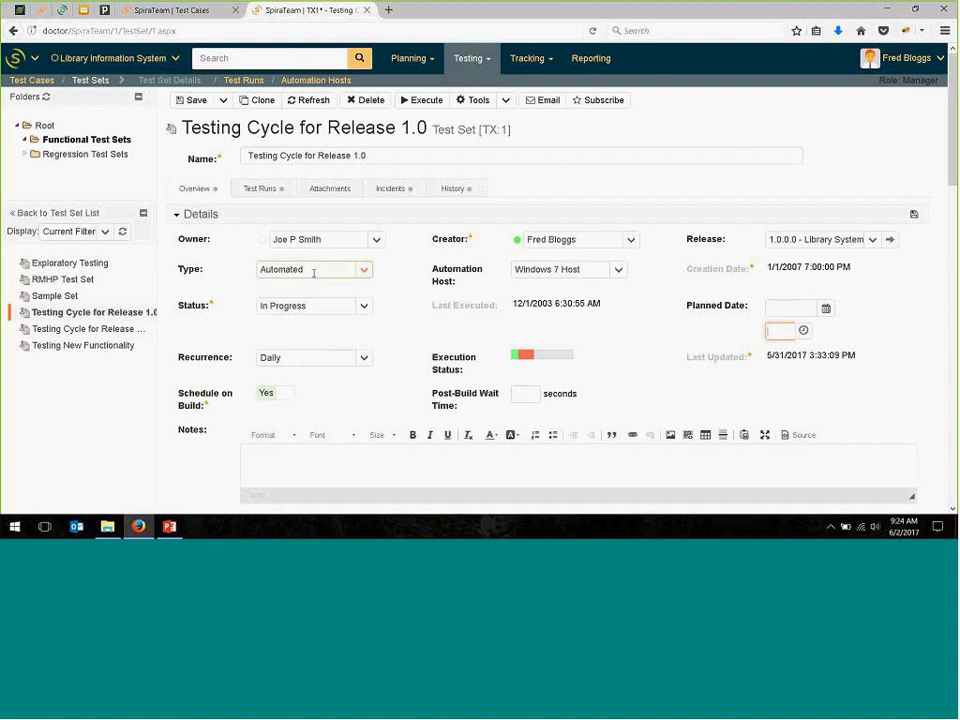
- Select release 1.0.0.0 for the test set and close the Test Cases browser tab
click(870, 240)
click(767, 270)
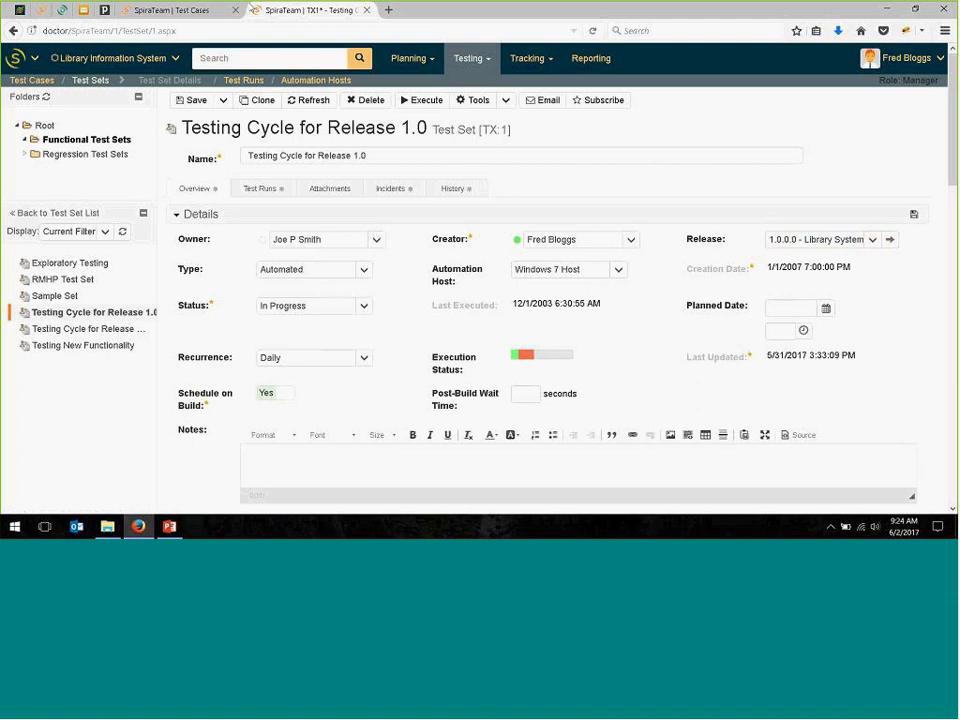
click(236, 10)
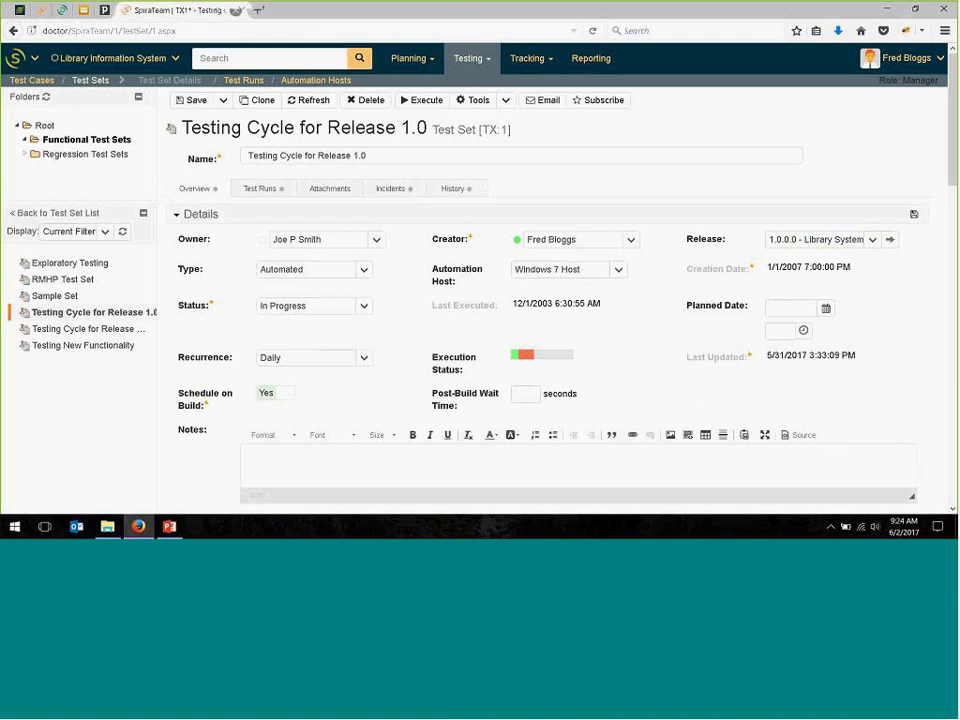
- Open the test set's linked release in its own browser tab and examine its list of builds
click(890, 242)
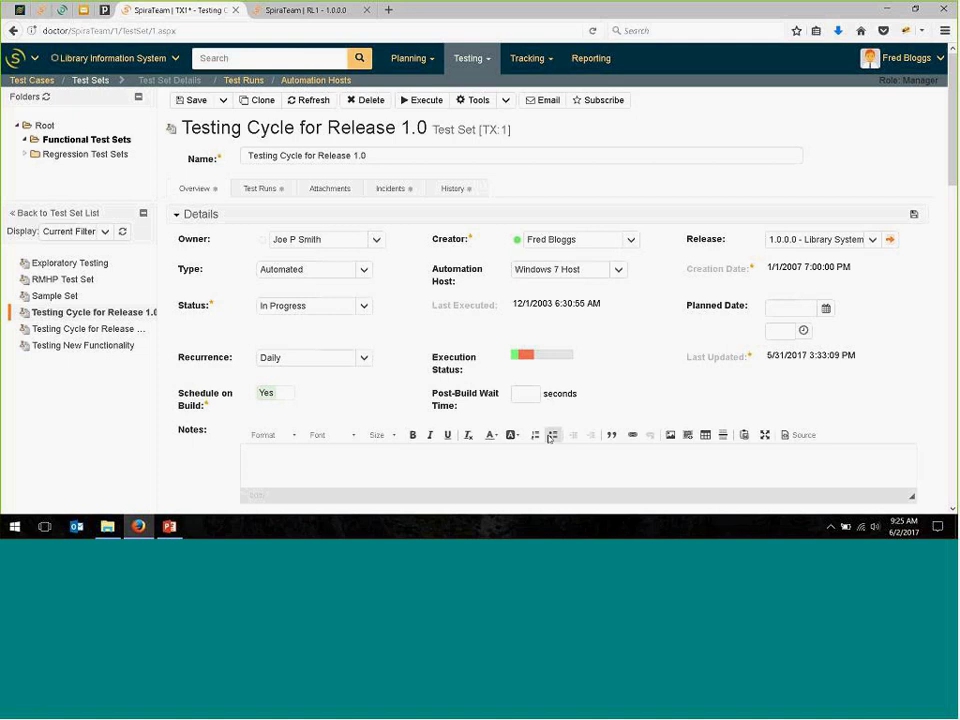
click(305, 13)
scroll(336, 235, down, 15)
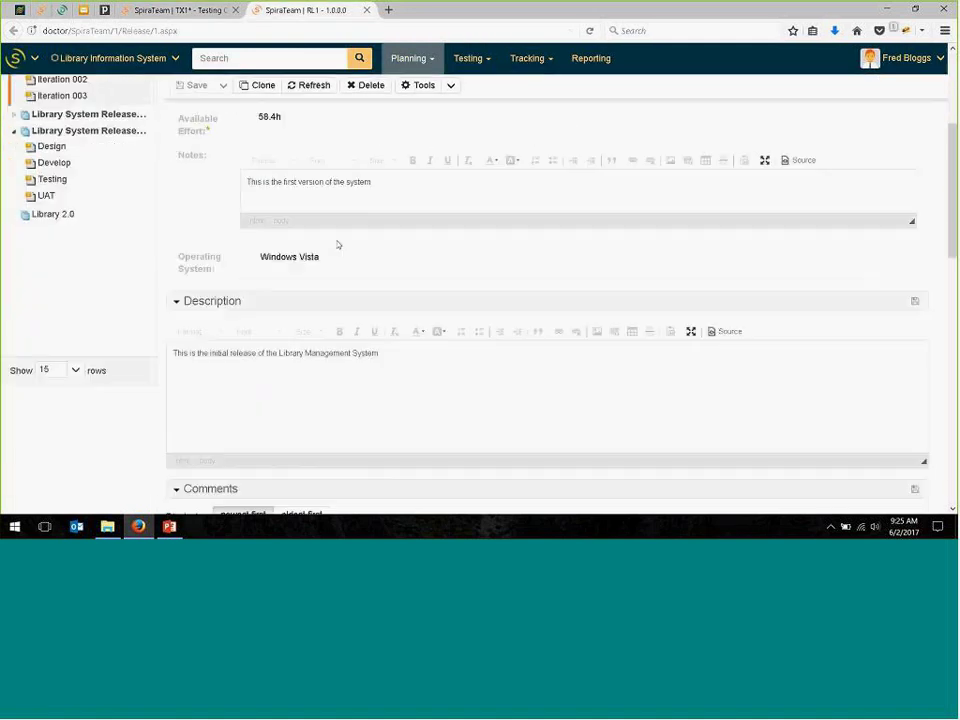
scroll(334, 265, down, 2)
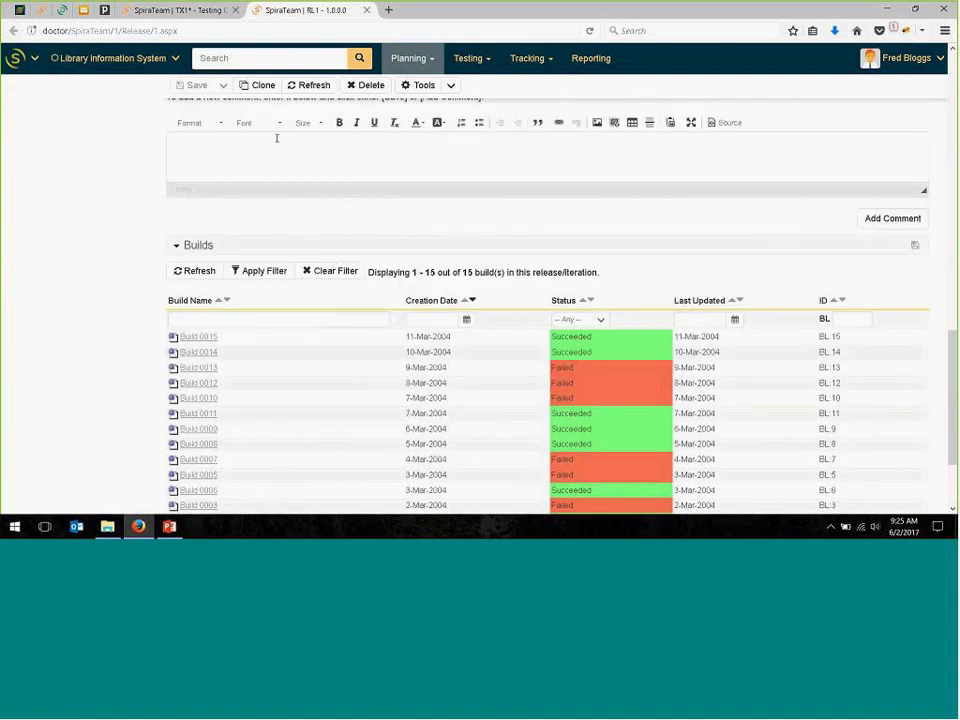
- Return to the test set, leave it without saving and open the Library Information System project home page
click(189, 17)
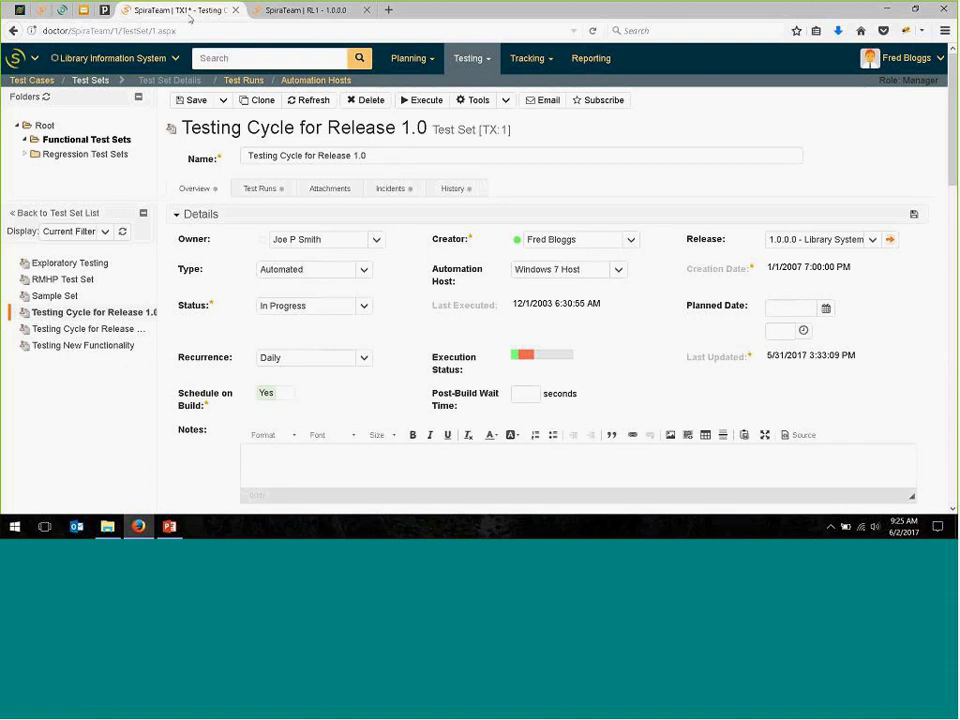
click(268, 394)
click(179, 61)
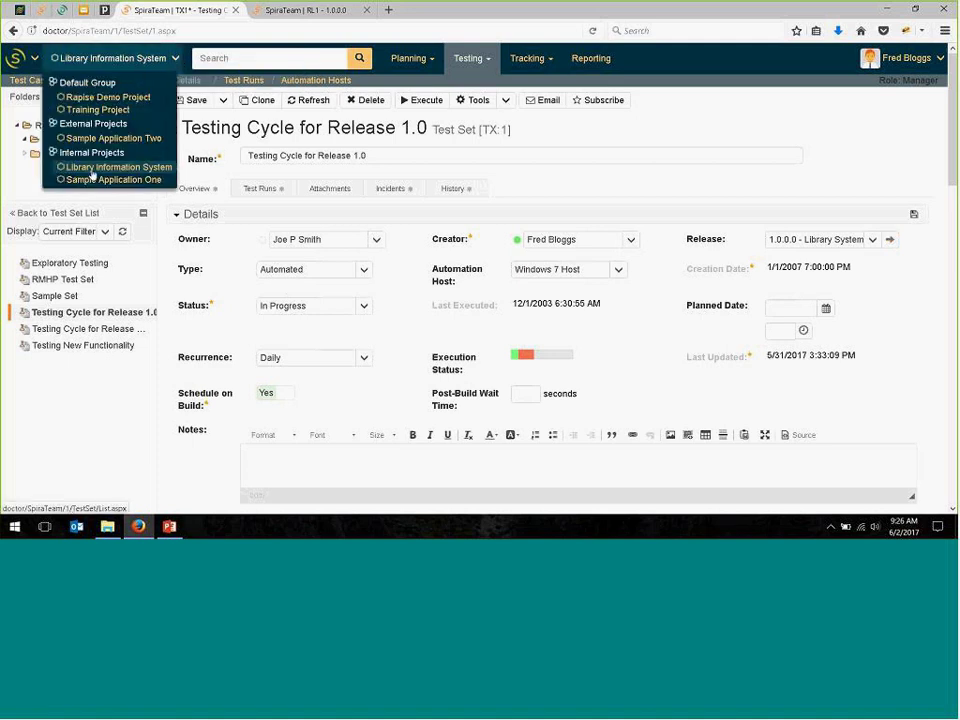
click(92, 170)
click(553, 240)
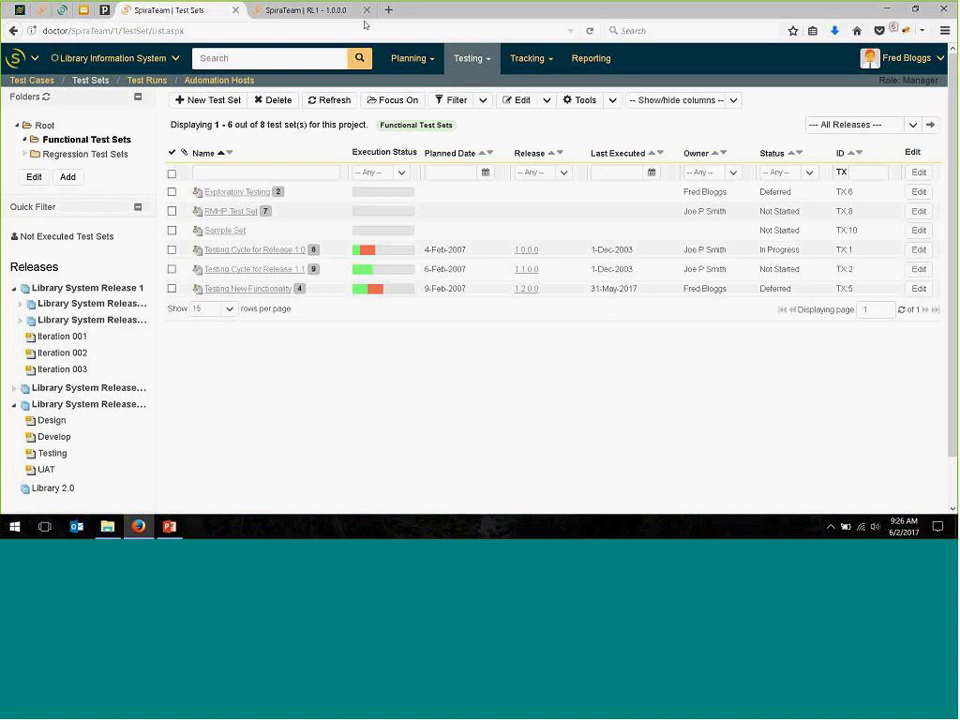
click(138, 62)
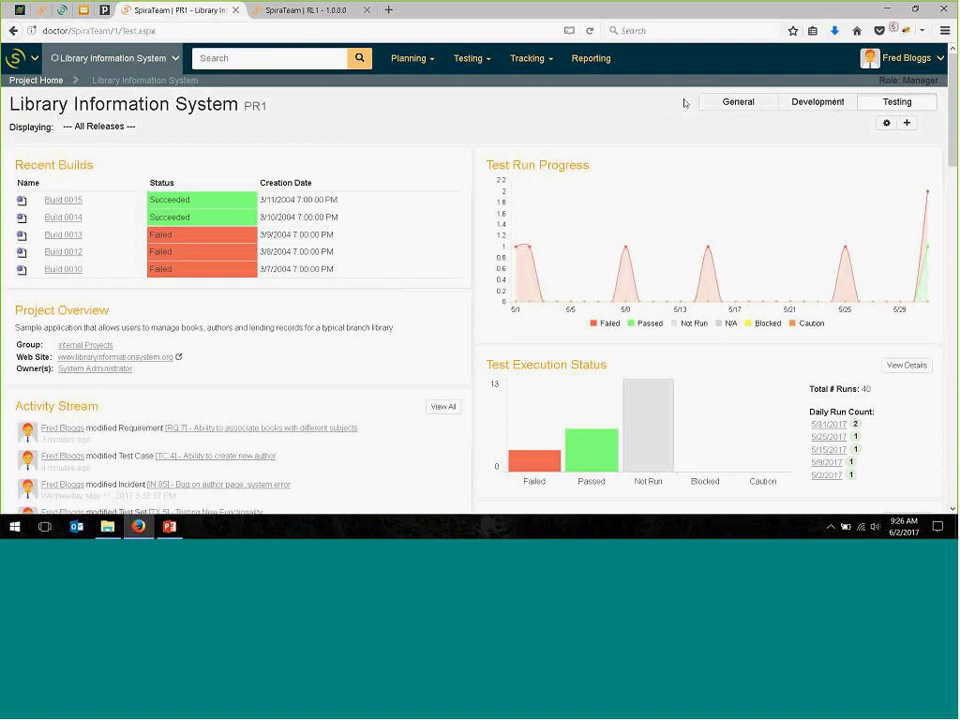
- Show the project home's General dashboard and examine its widgets from builds and issues to requirement and task graphs
click(749, 107)
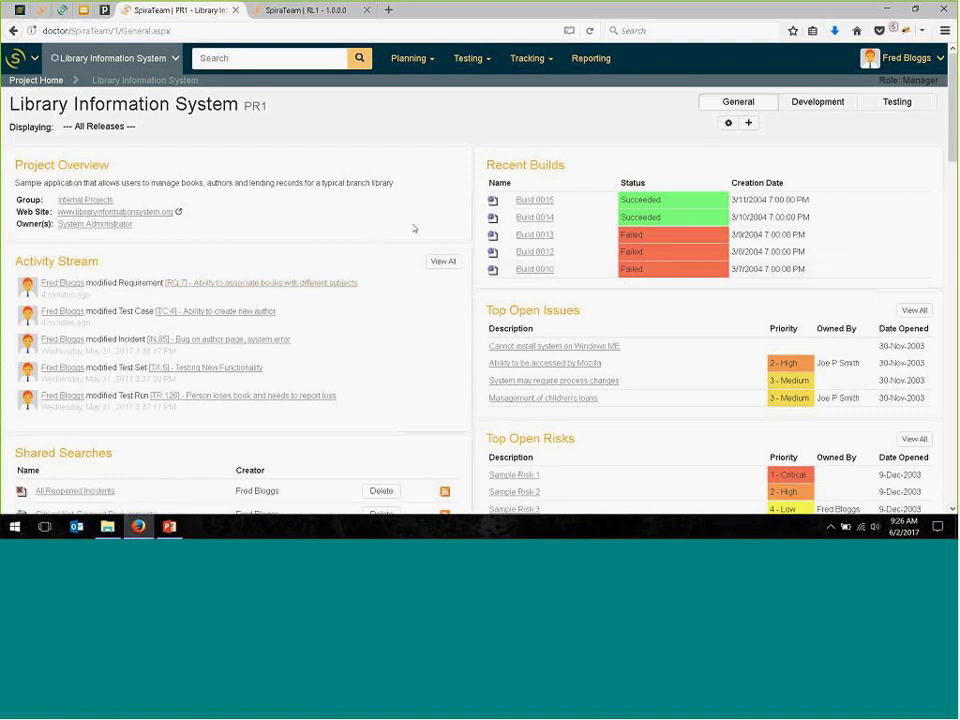
scroll(414, 226, down, 2)
scroll(414, 226, down, 3)
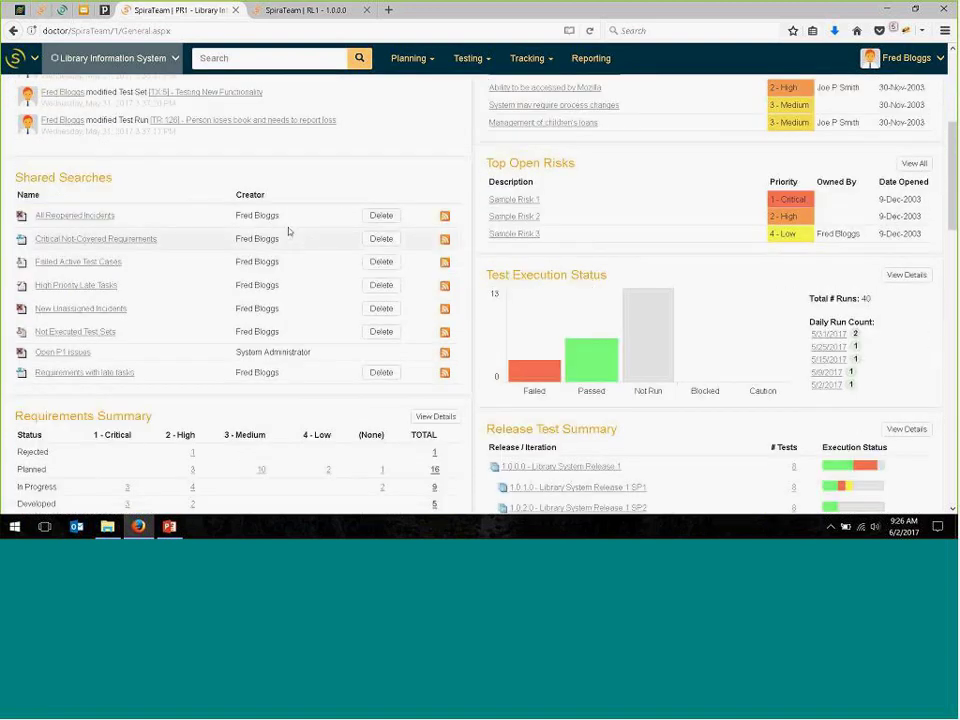
scroll(398, 224, down, 4)
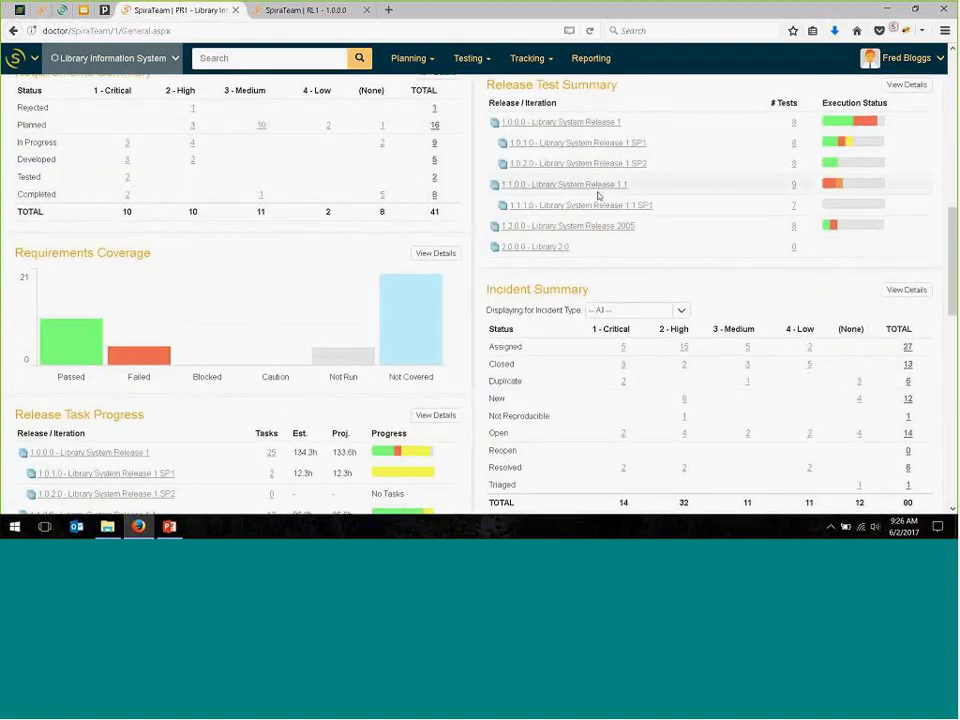
scroll(373, 297, down, 2)
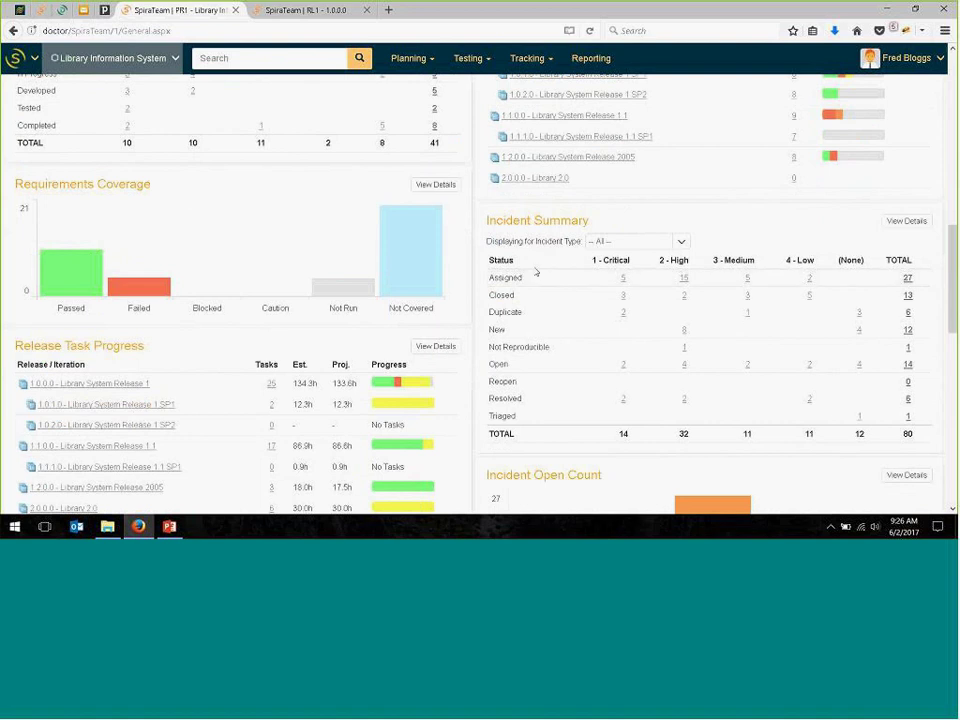
scroll(505, 292, down, 6)
scroll(505, 292, down, 5)
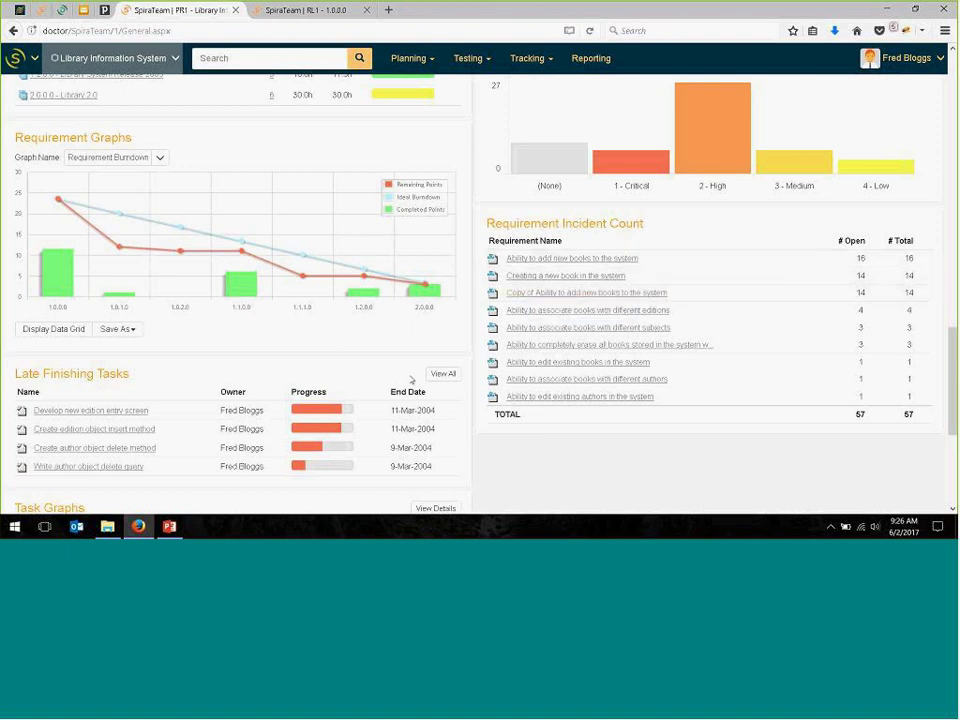
scroll(415, 376, down, 4)
scroll(430, 373, up, 20)
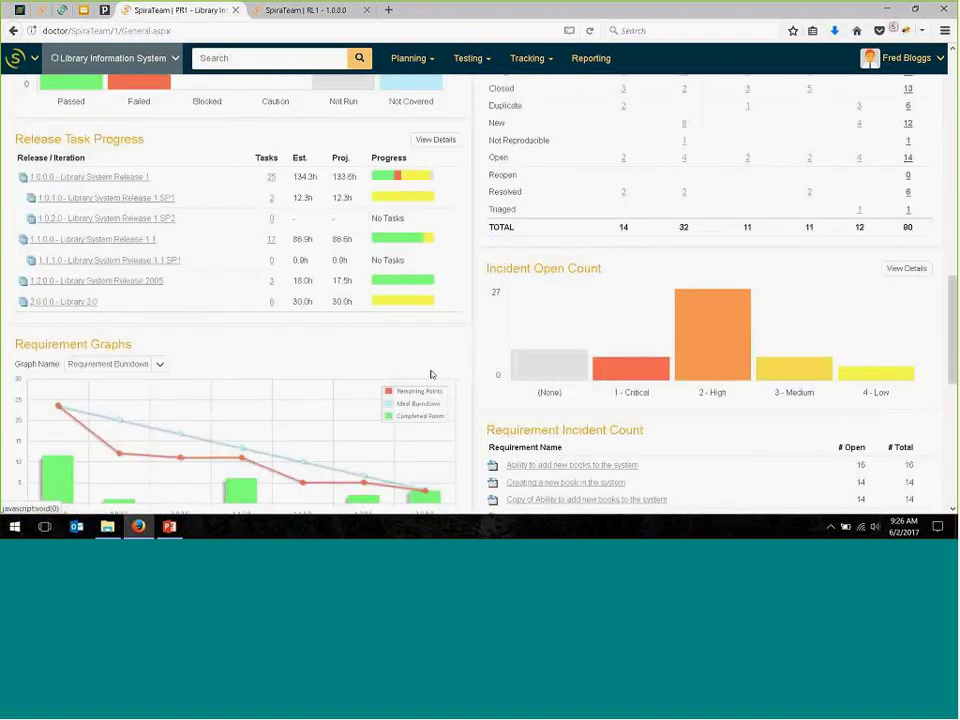
scroll(431, 368, up, 7)
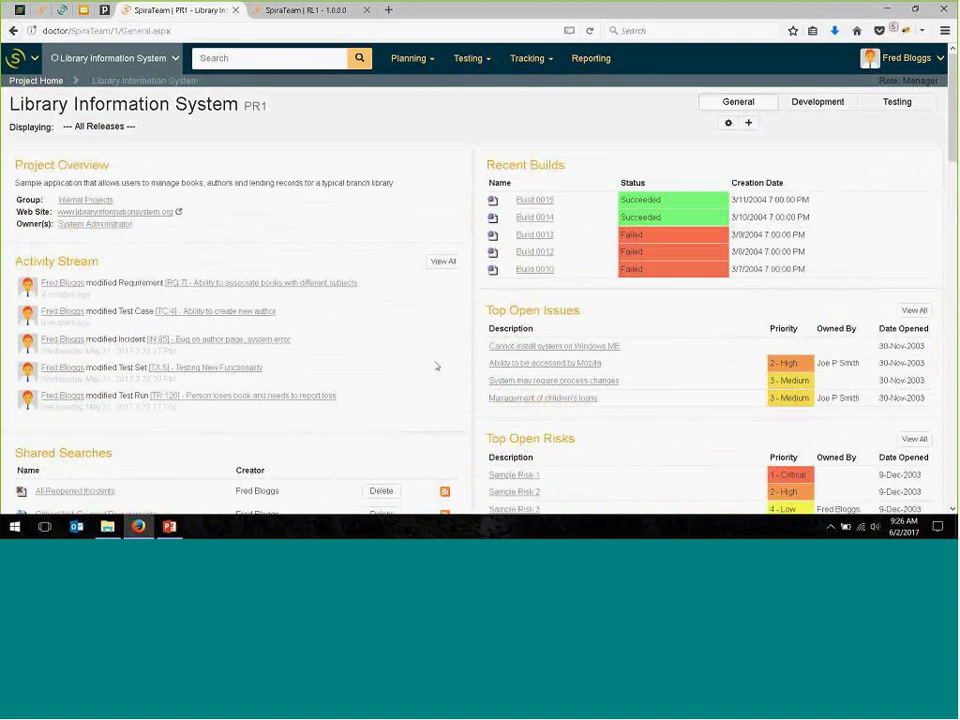
- Start adding items to the General dashboard and list the available widgets
click(756, 131)
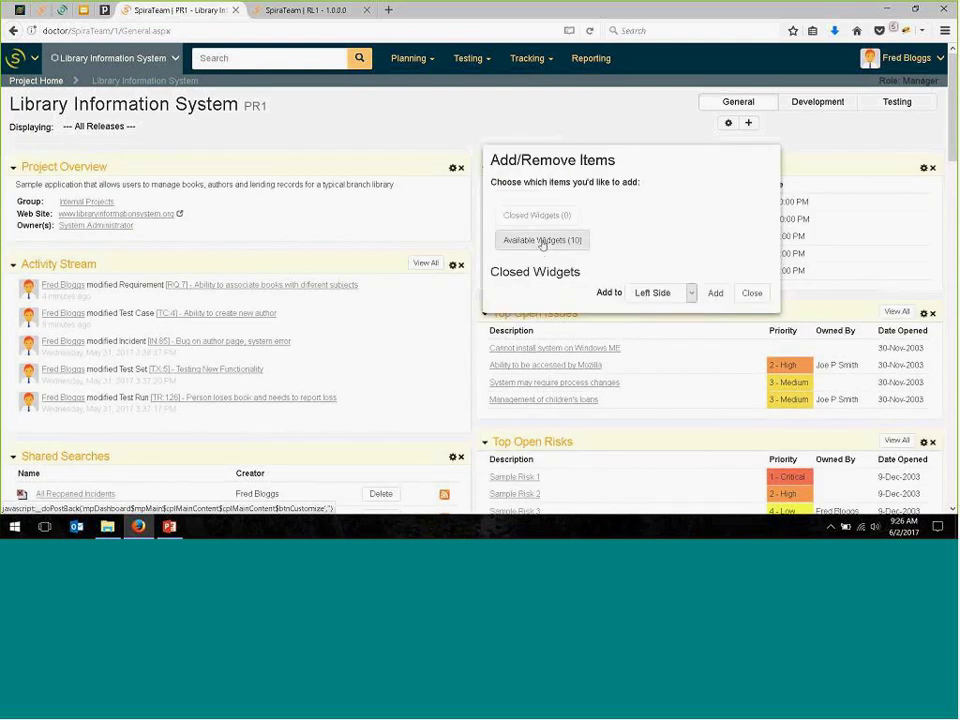
click(546, 242)
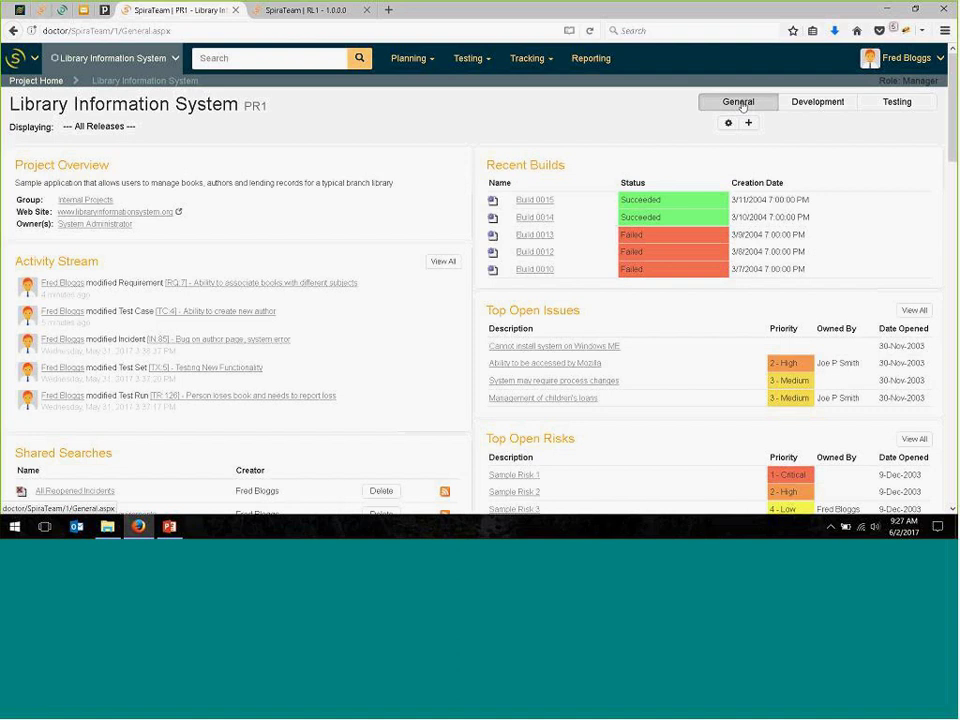
- Show the Development dashboard and examine its source code commits, task progress, requirement graphs and incident widgets
click(836, 102)
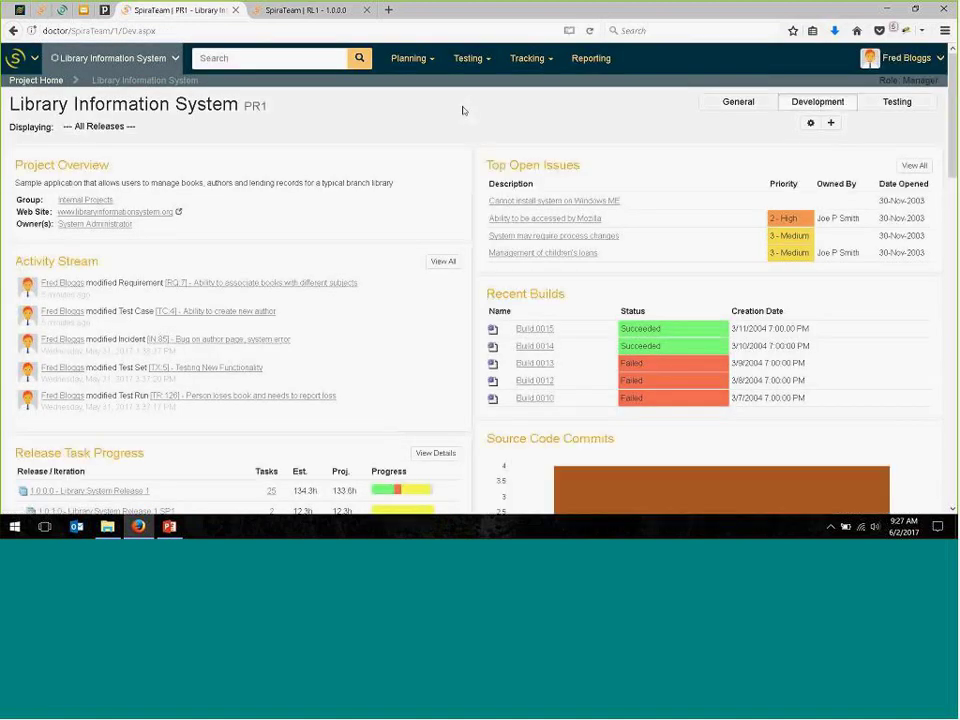
scroll(598, 223, down, 1)
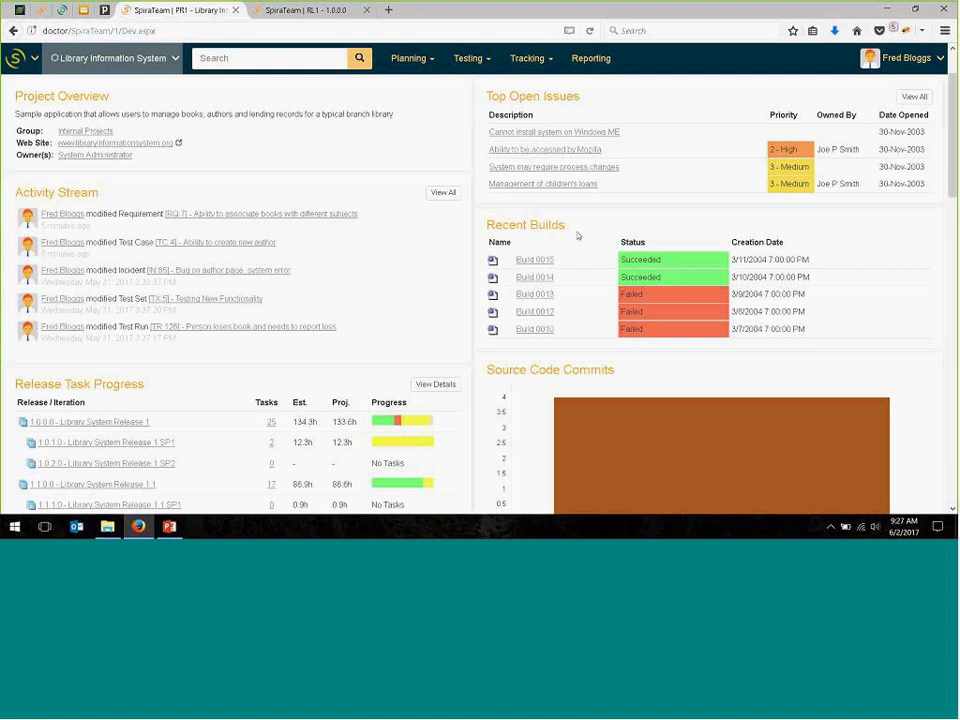
scroll(619, 210, up, 1)
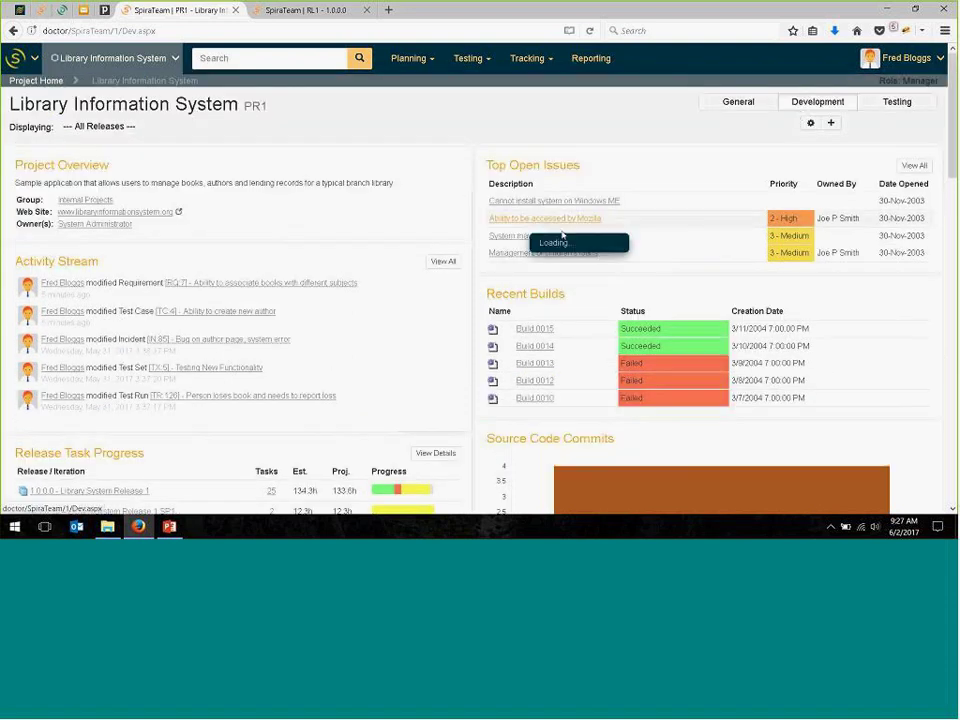
scroll(536, 272, down, 3)
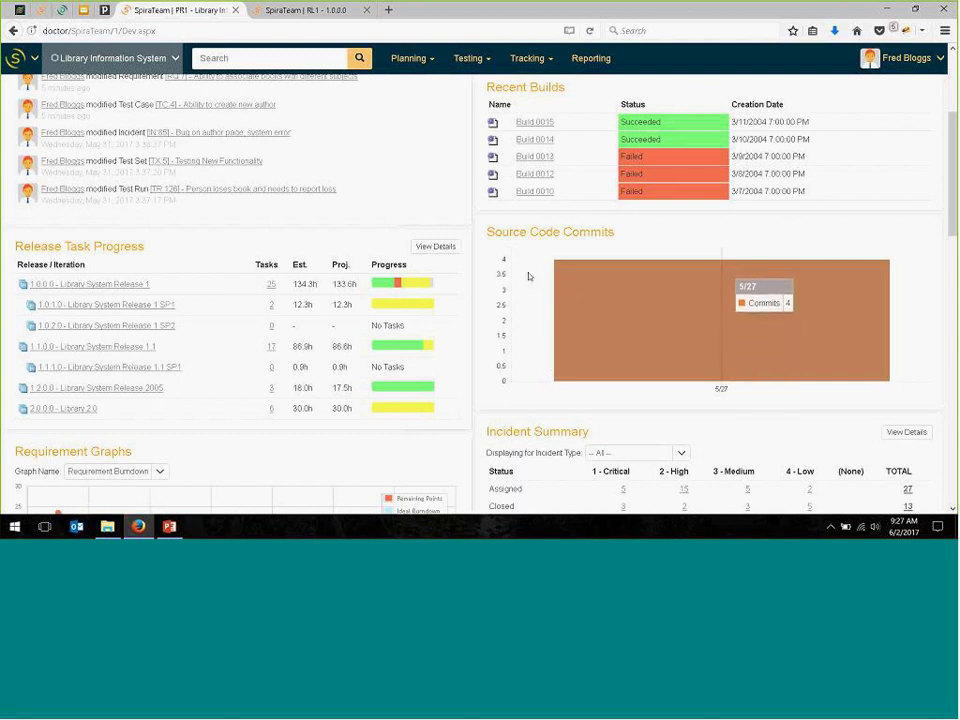
scroll(528, 277, down, 3)
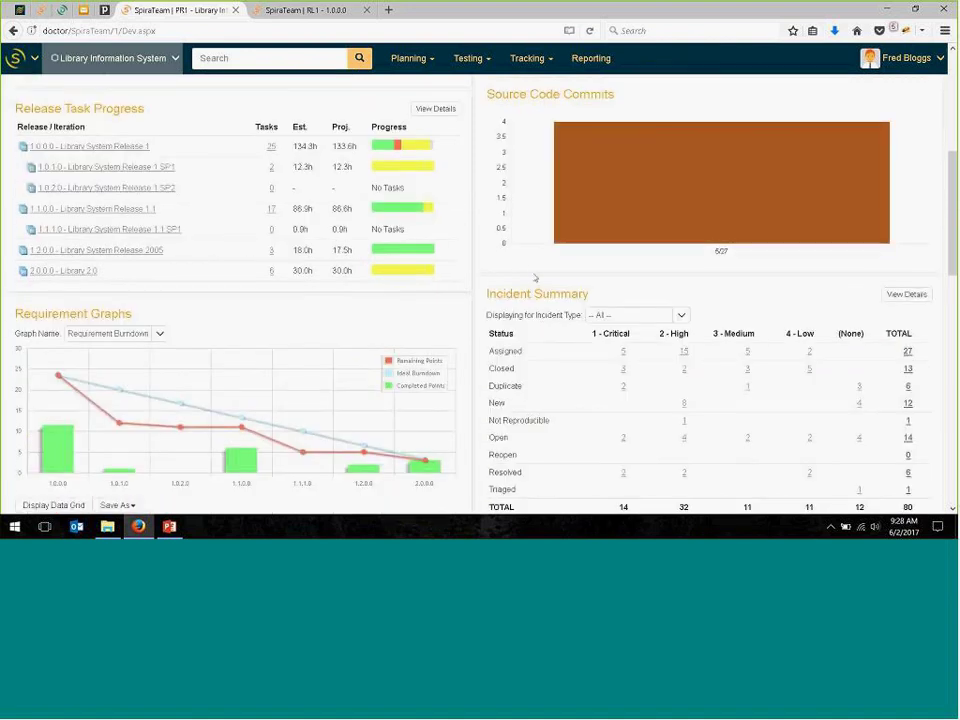
scroll(528, 262, down, 7)
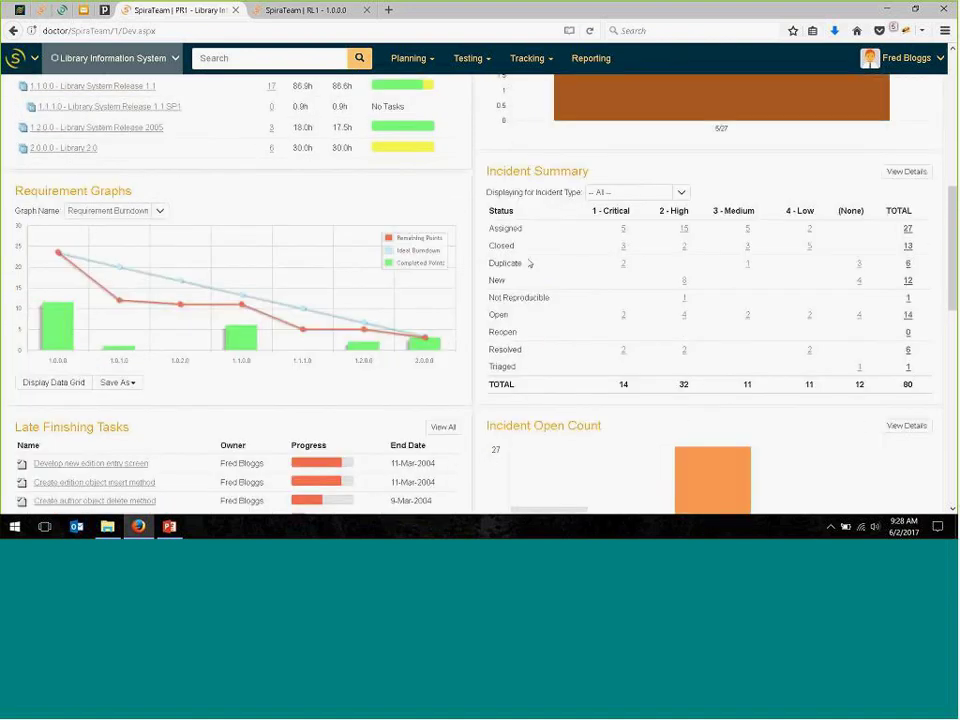
scroll(225, 227, down, 2)
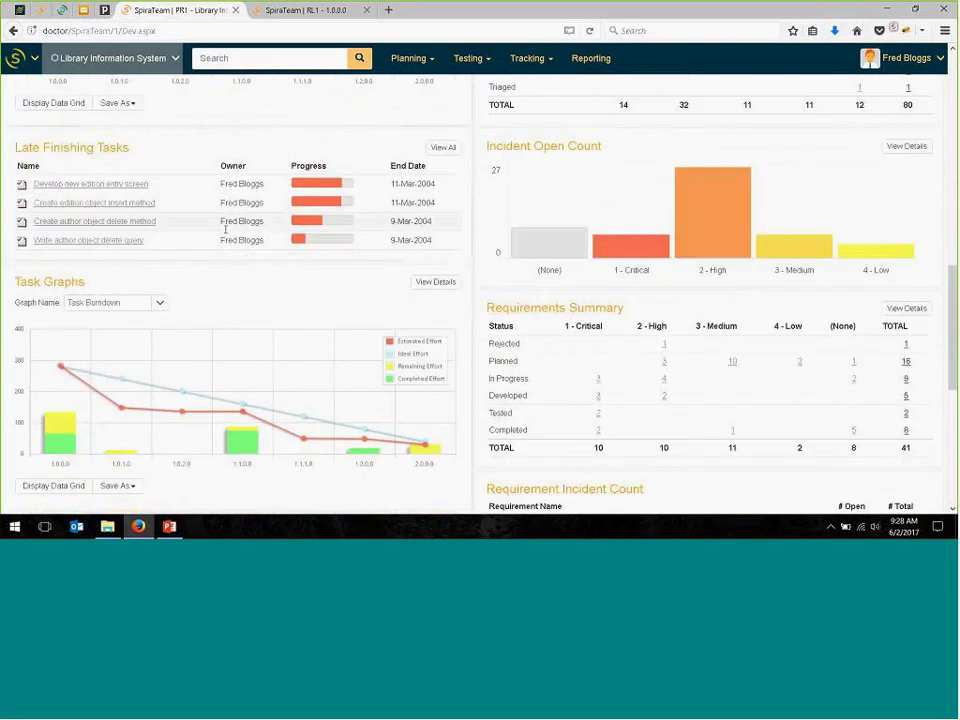
scroll(246, 291, down, 7)
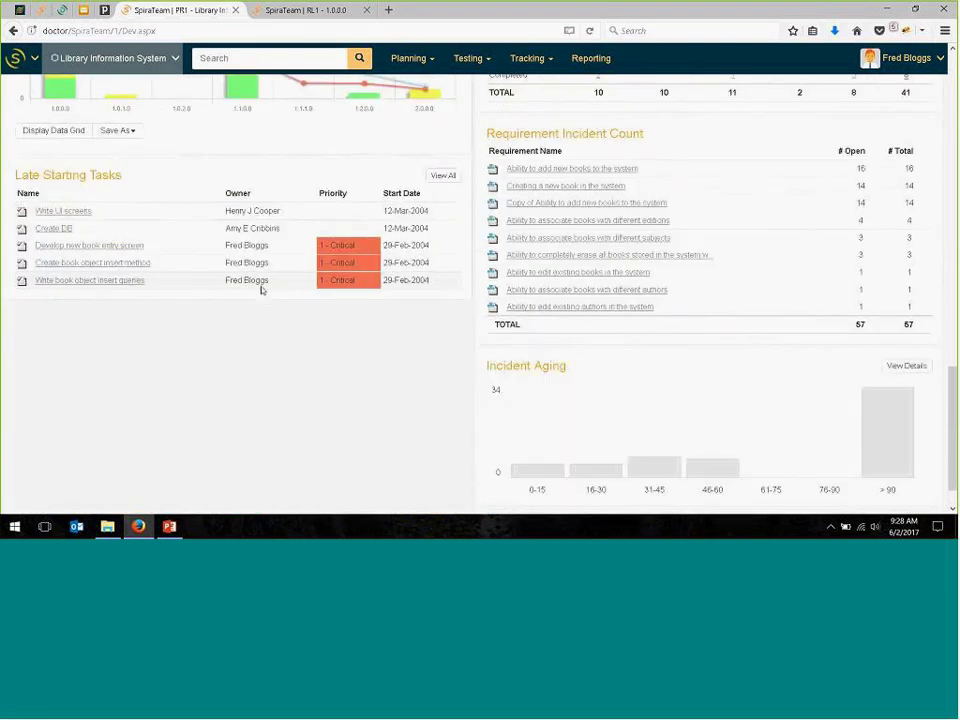
scroll(602, 358, down, 1)
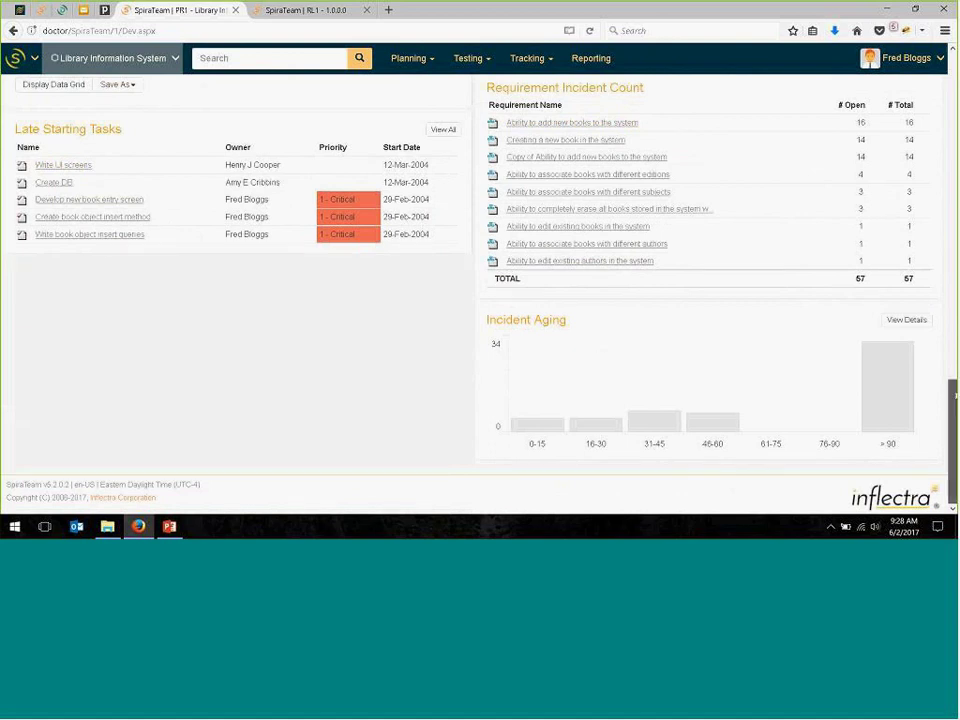
scroll(602, 358, up, 5)
drag(951, 342, 942, 66)
- Show the Testing dashboard and examine its test run, execution status, release summary, test set and requirements coverage widgets
click(900, 101)
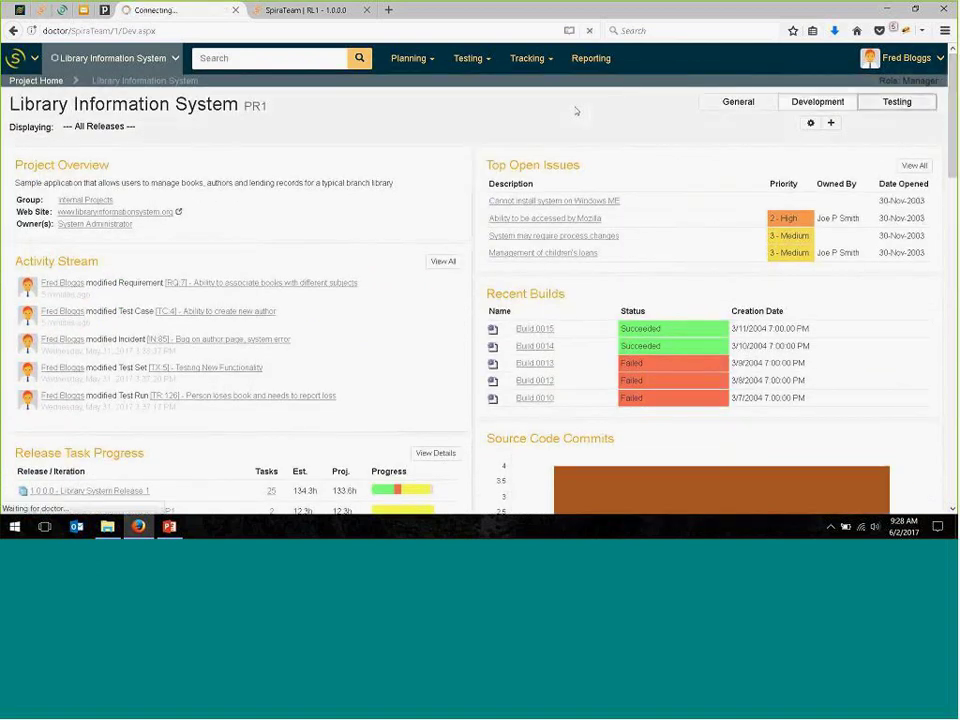
mouse_move(522, 230)
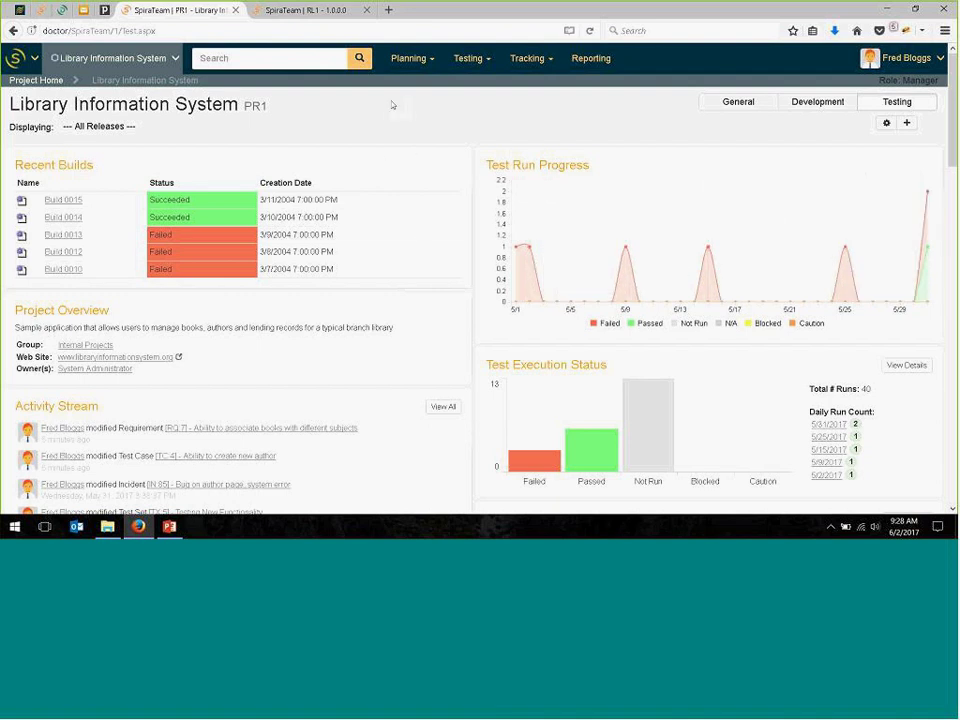
scroll(448, 171, down, 5)
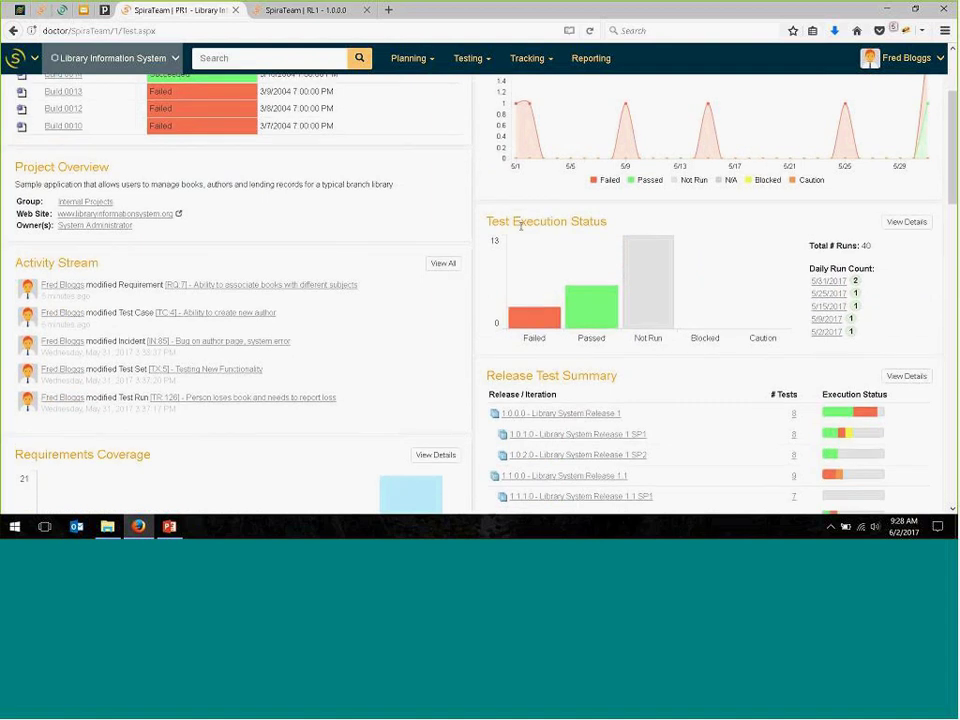
scroll(524, 231, down, 5)
mouse_move(615, 339)
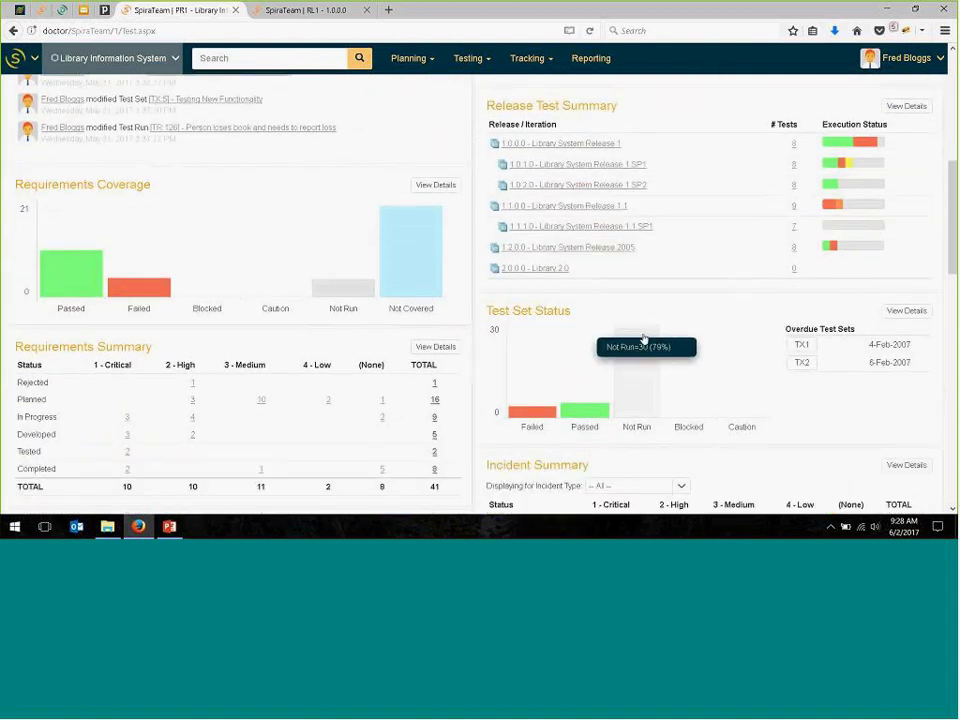
scroll(625, 338, down, 2)
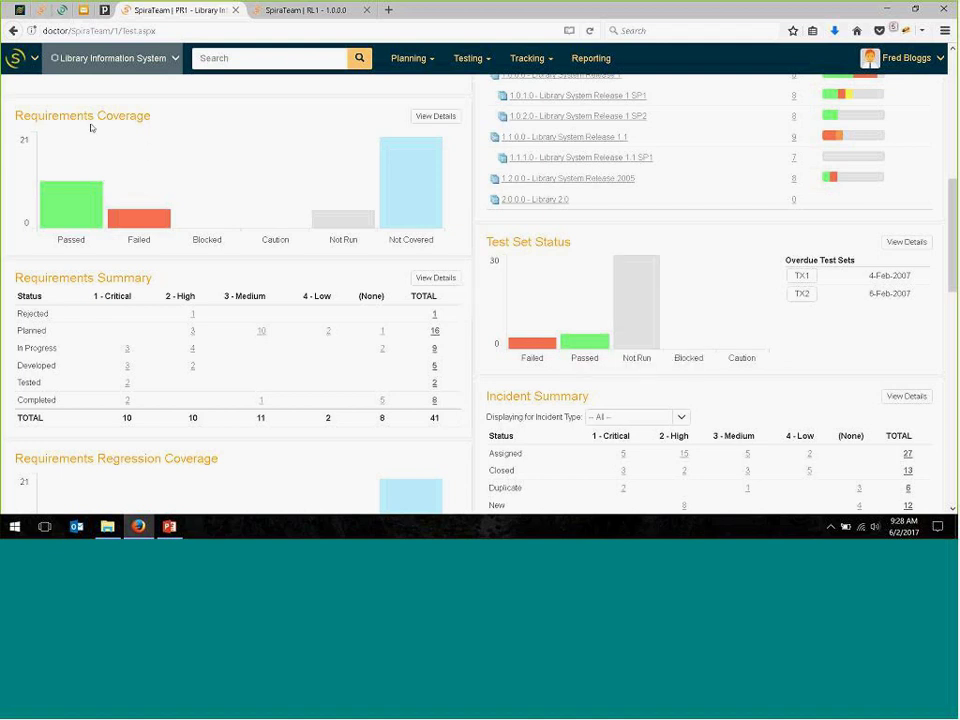
scroll(108, 118, up, 2)
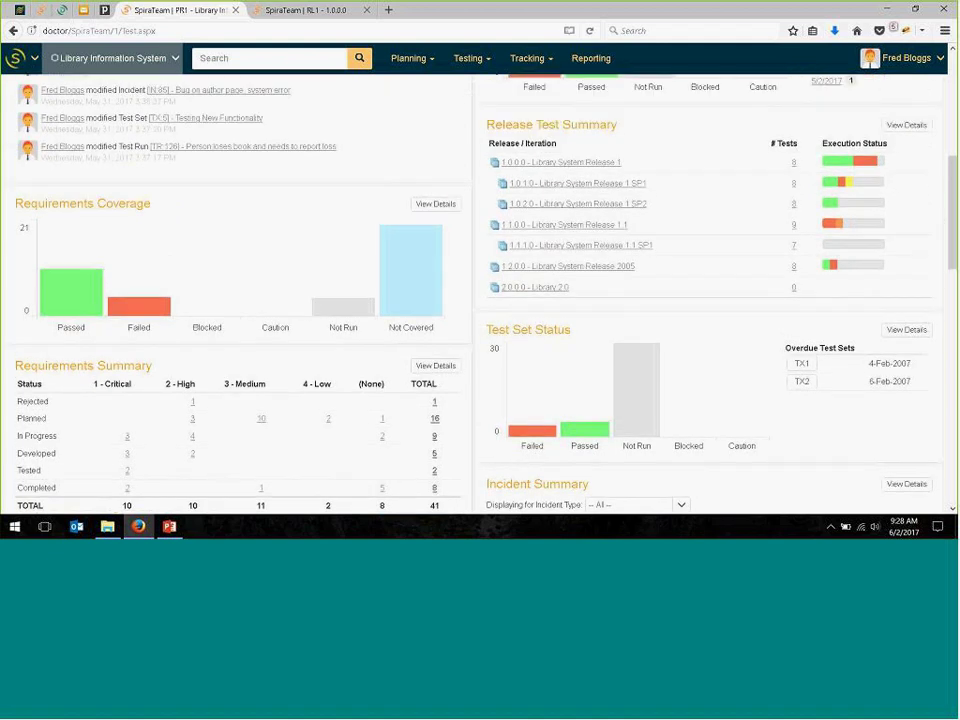
- Limit the Testing dashboard to release 1.1.0.0 - Library System Release 1.1
scroll(150, 165, up, 5)
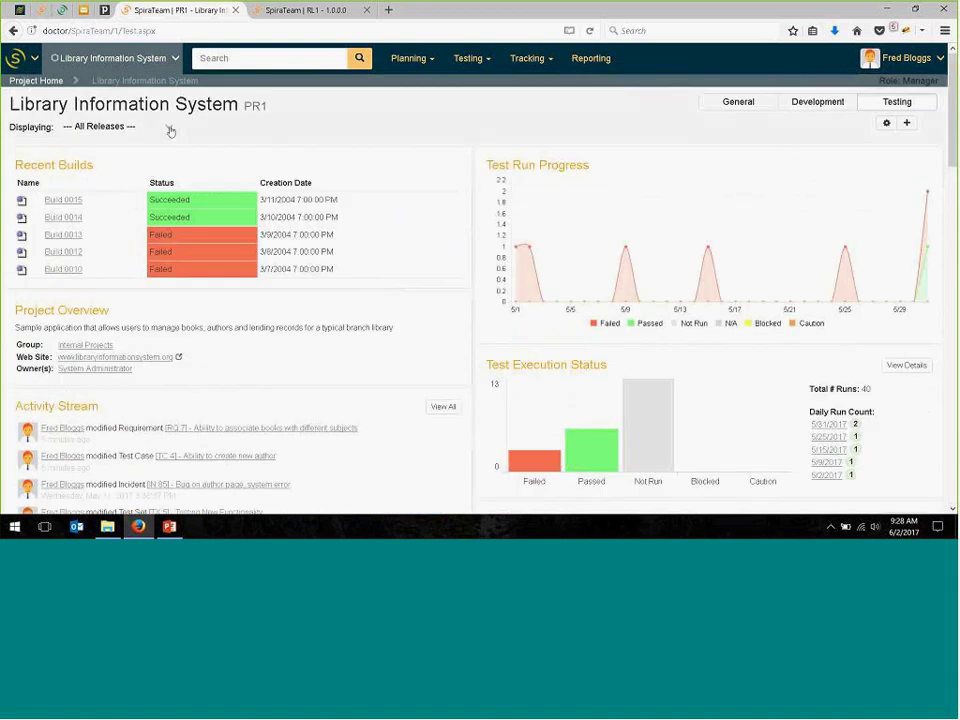
click(170, 131)
scroll(111, 235, down, 1)
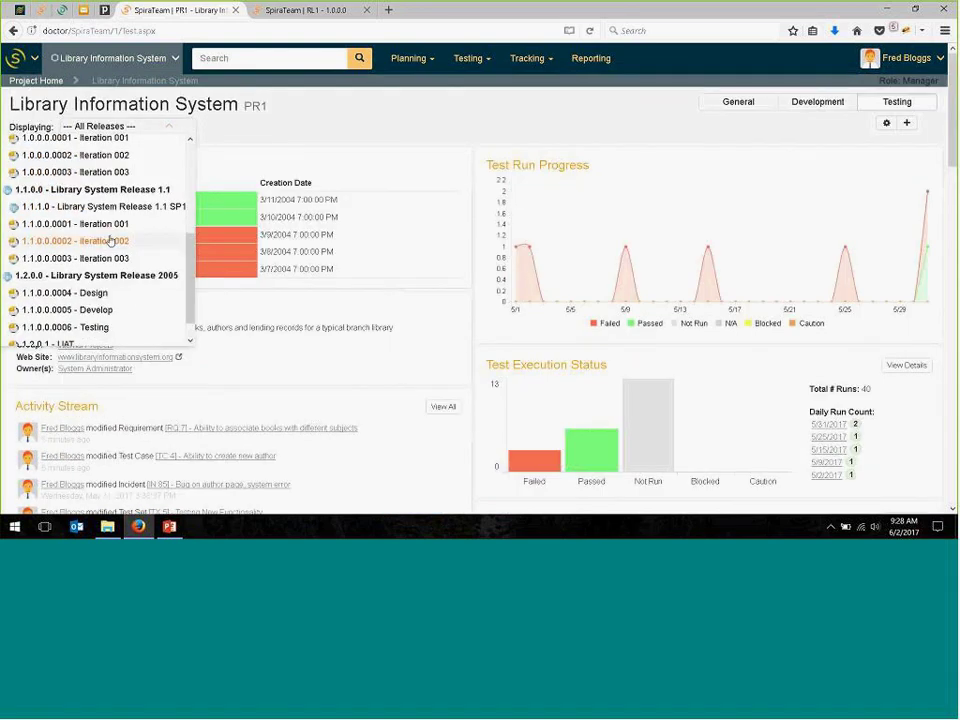
click(96, 189)
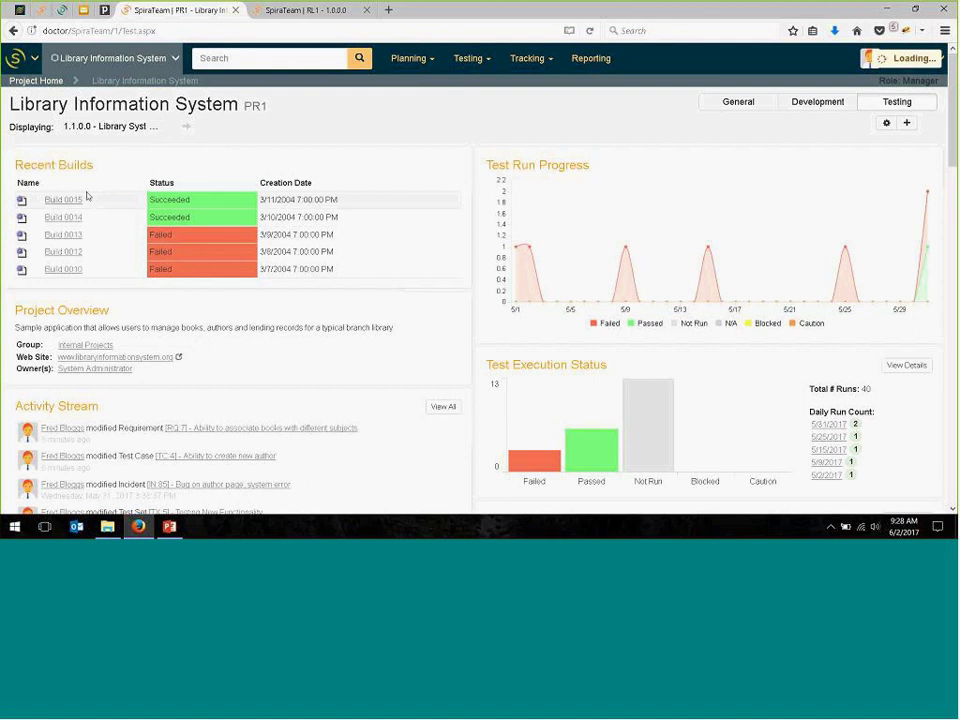
- Examine the release's Requirements Regression Coverage, requirement incident count, incident widgets and All Pending Test Runs on the Testing dashboard
scroll(90, 200, down, 5)
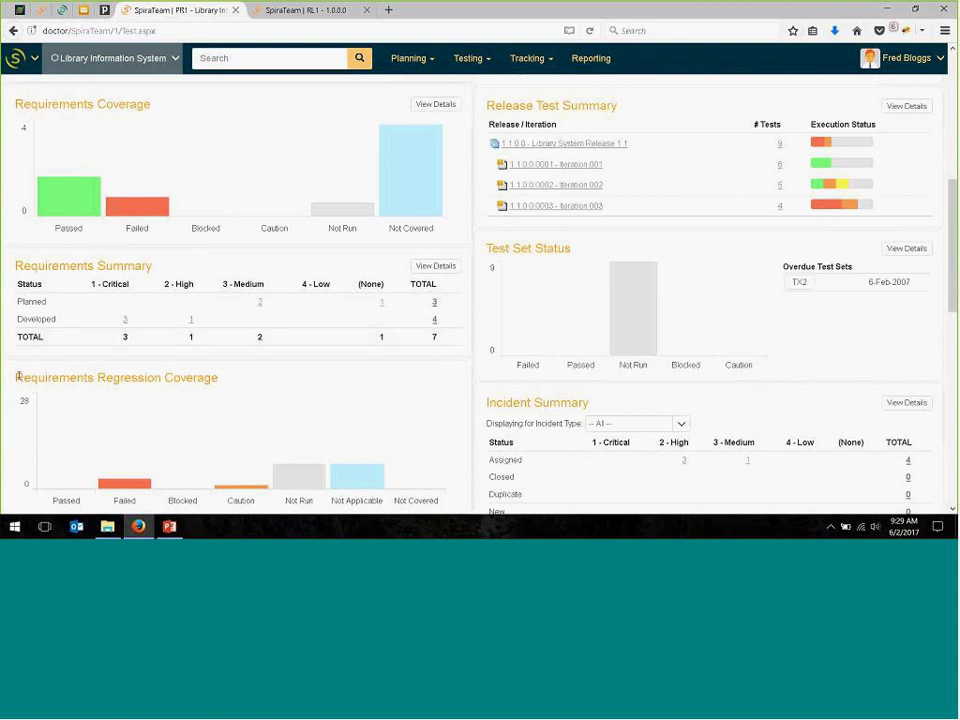
drag(15, 378, 209, 378)
click(220, 377)
scroll(328, 430, down, 1)
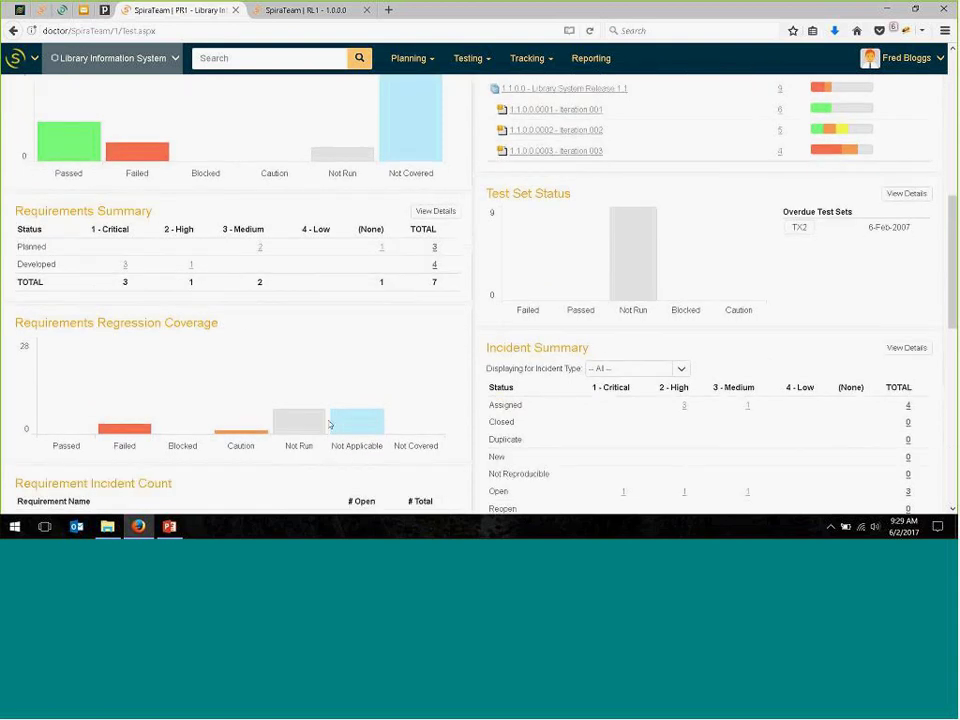
scroll(330, 418, up, 1)
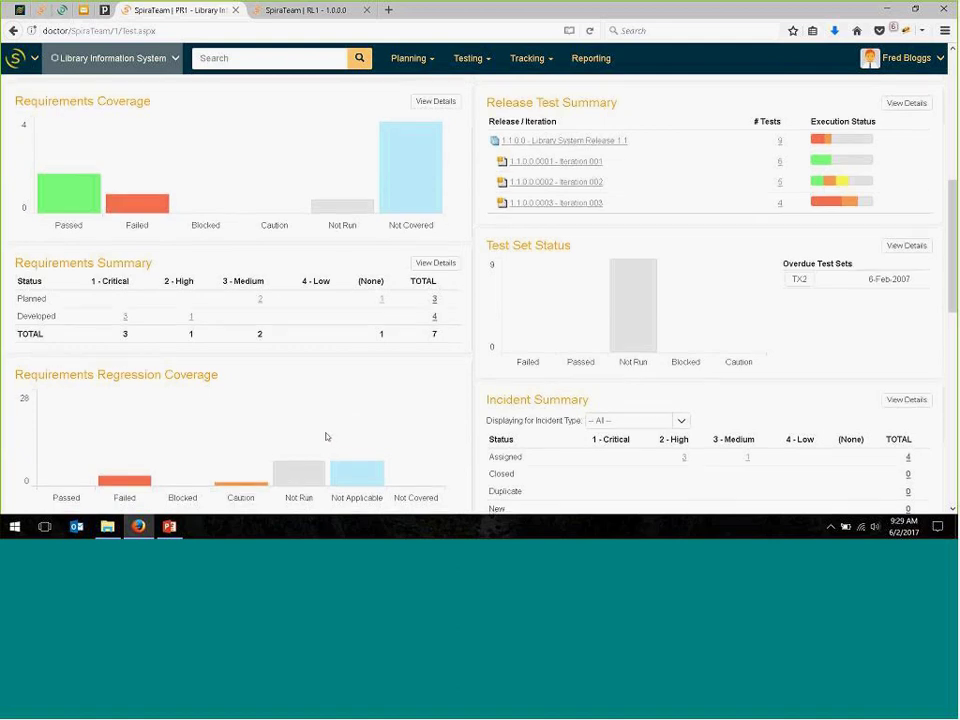
scroll(330, 440, down, 5)
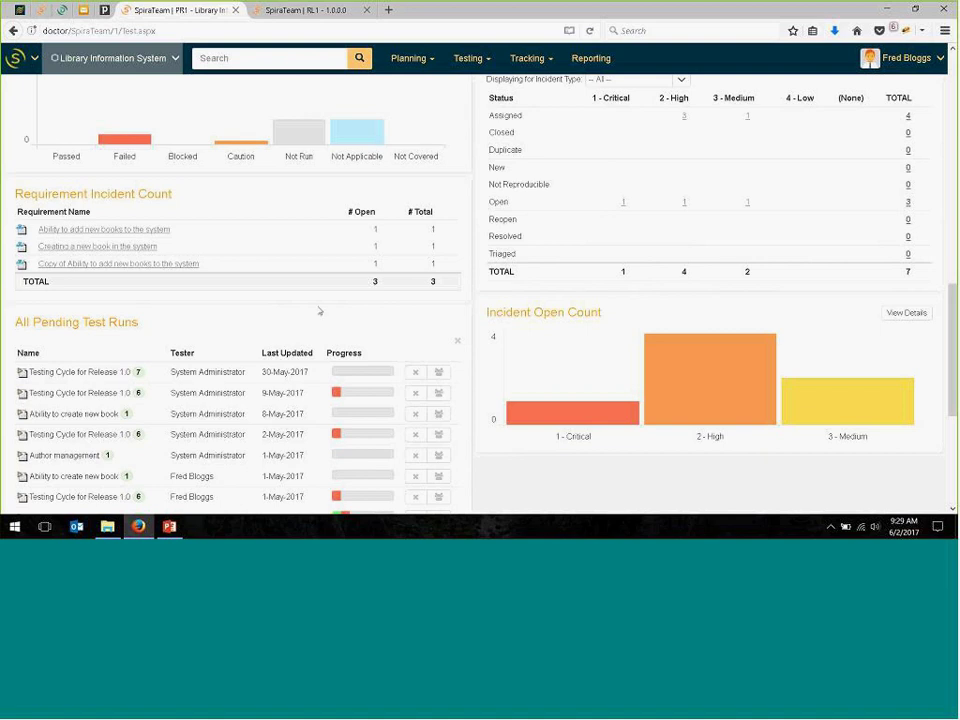
scroll(312, 314, down, 3)
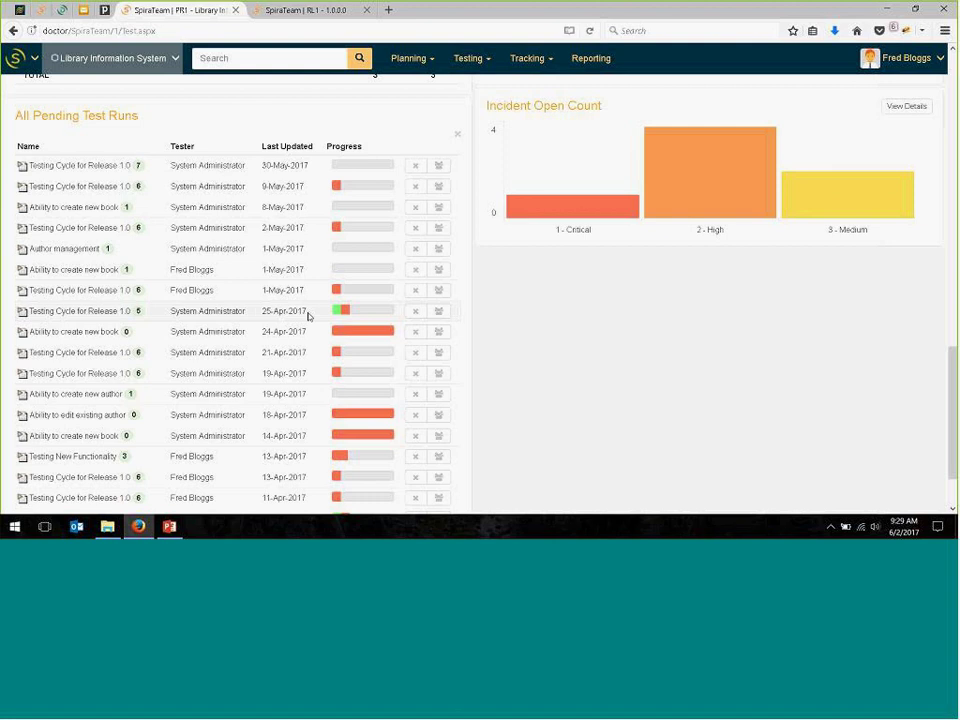
scroll(308, 316, up, 3)
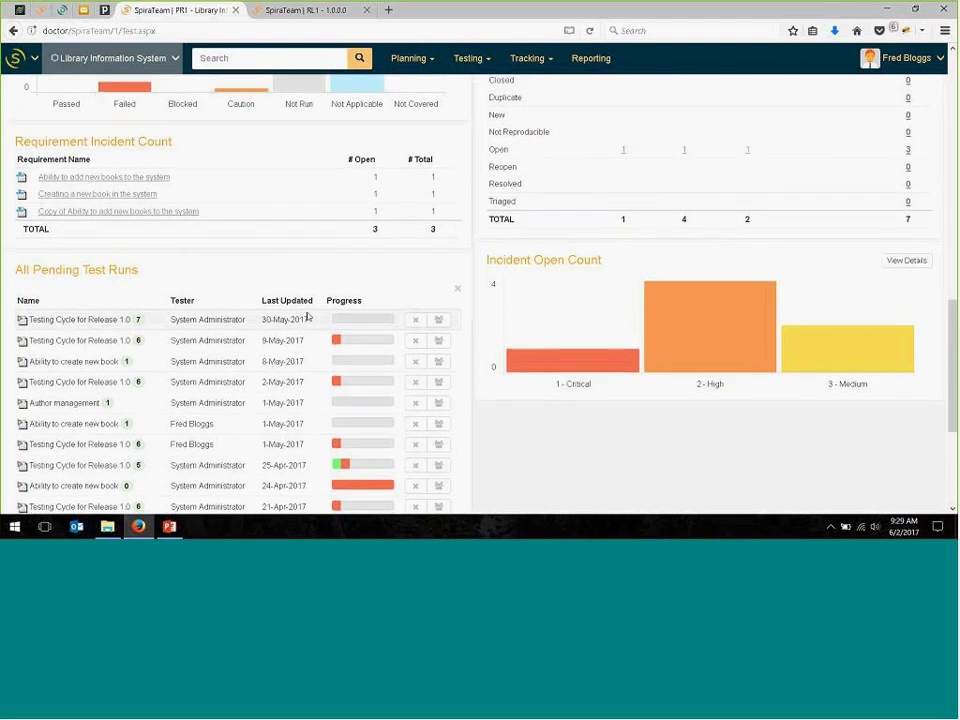
scroll(308, 317, up, 10)
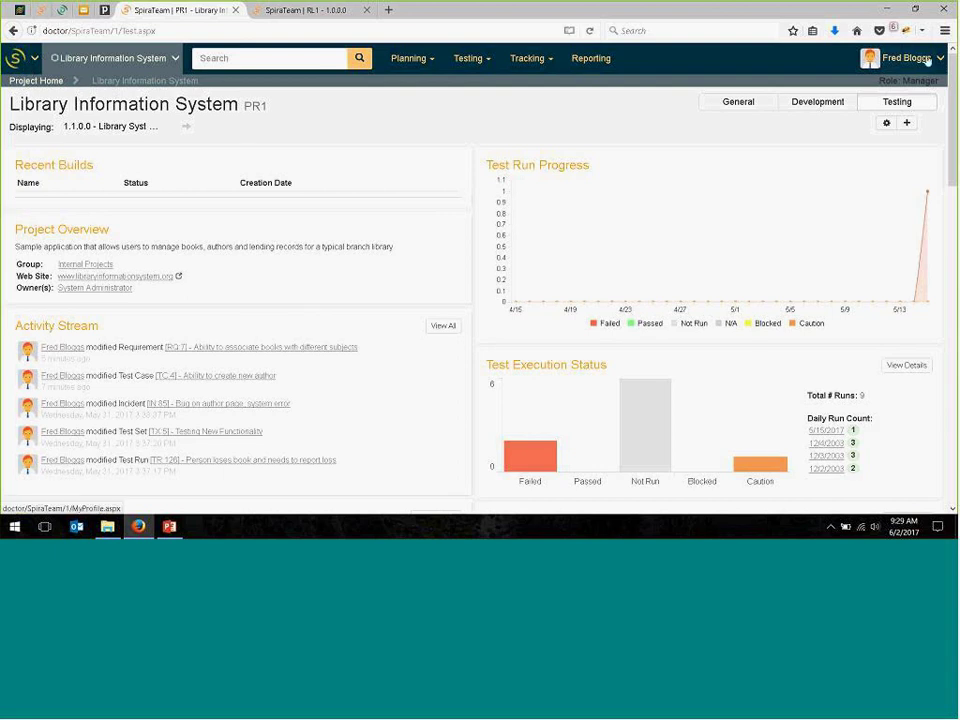
- Open My Page and bring up the My Pending Test Runs list
click(18, 60)
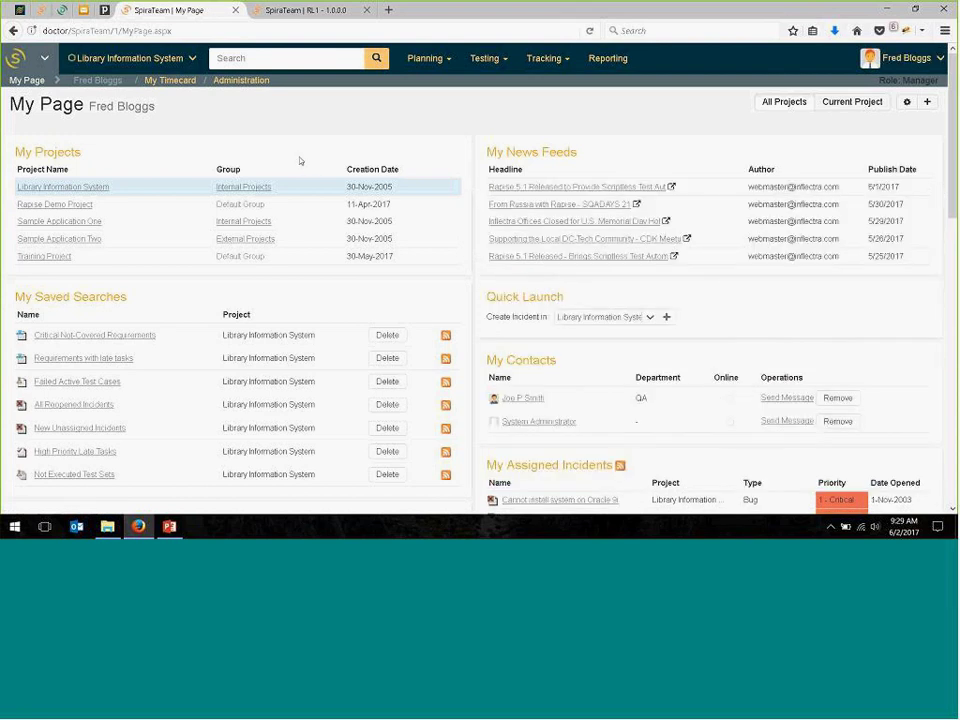
scroll(296, 159, down, 10)
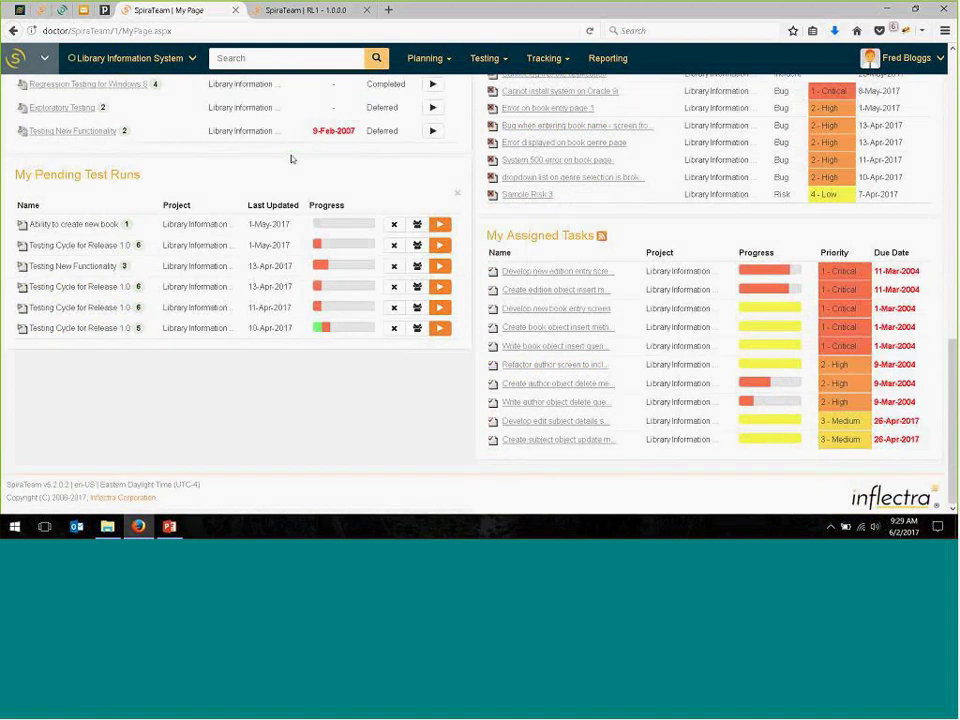
drag(25, 174, 142, 180)
click(170, 173)
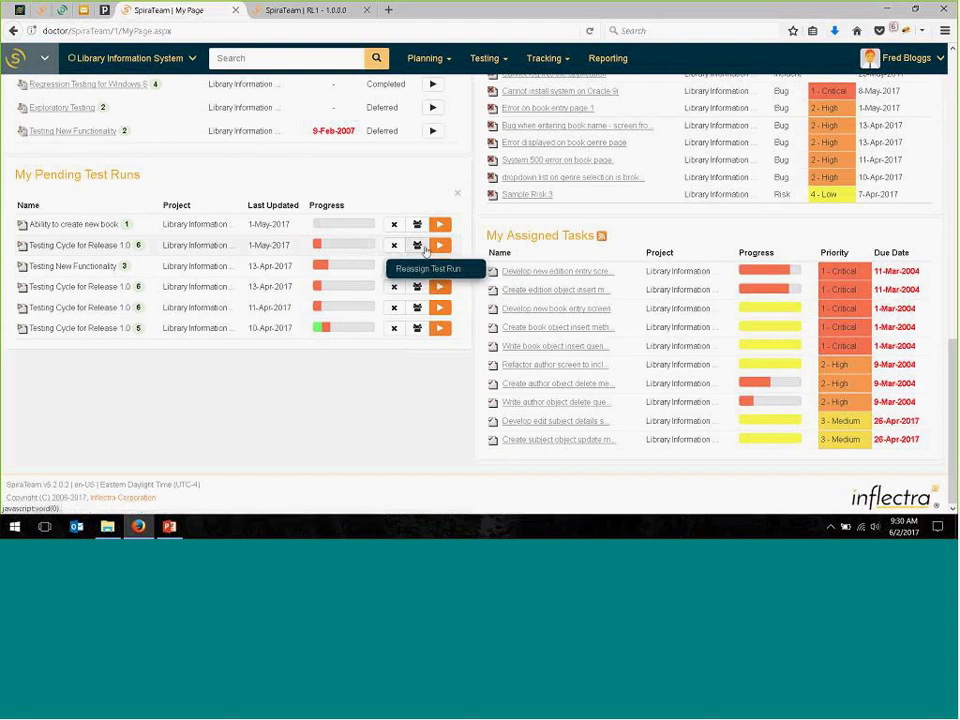
- Reassign the pending Testing New Functionality test run to another tester from the project's user list
mouse_move(340, 268)
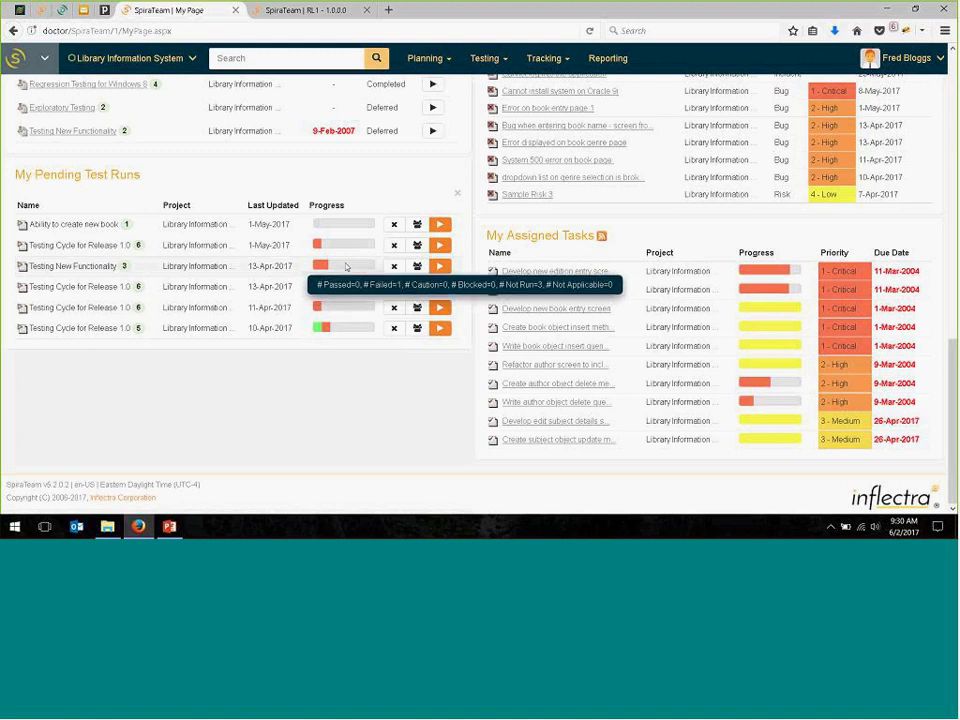
click(419, 268)
click(593, 294)
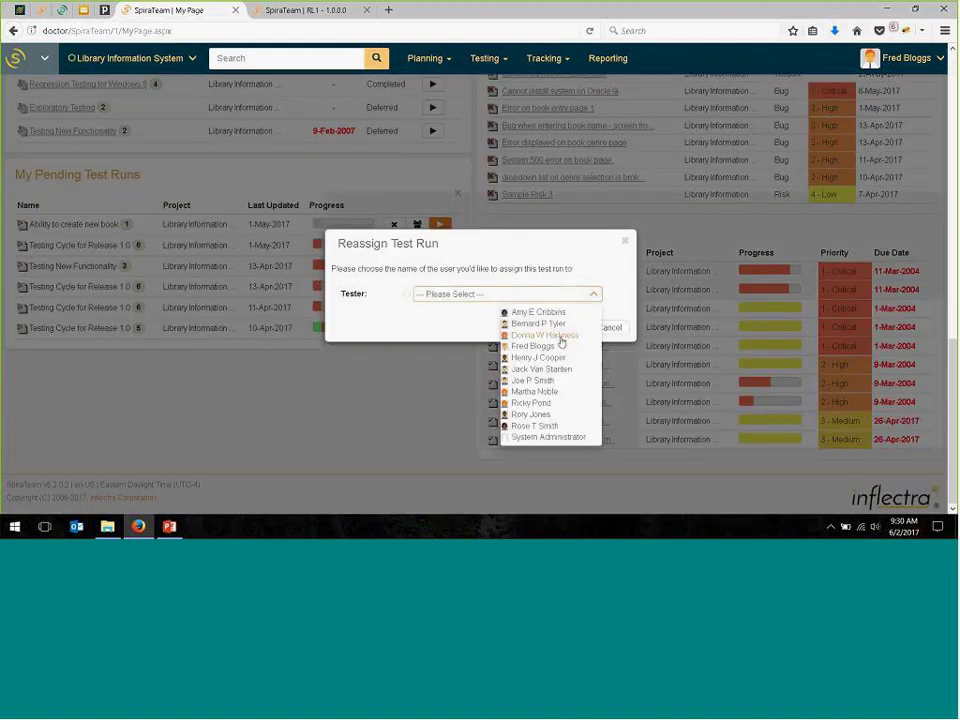
click(549, 383)
click(566, 328)
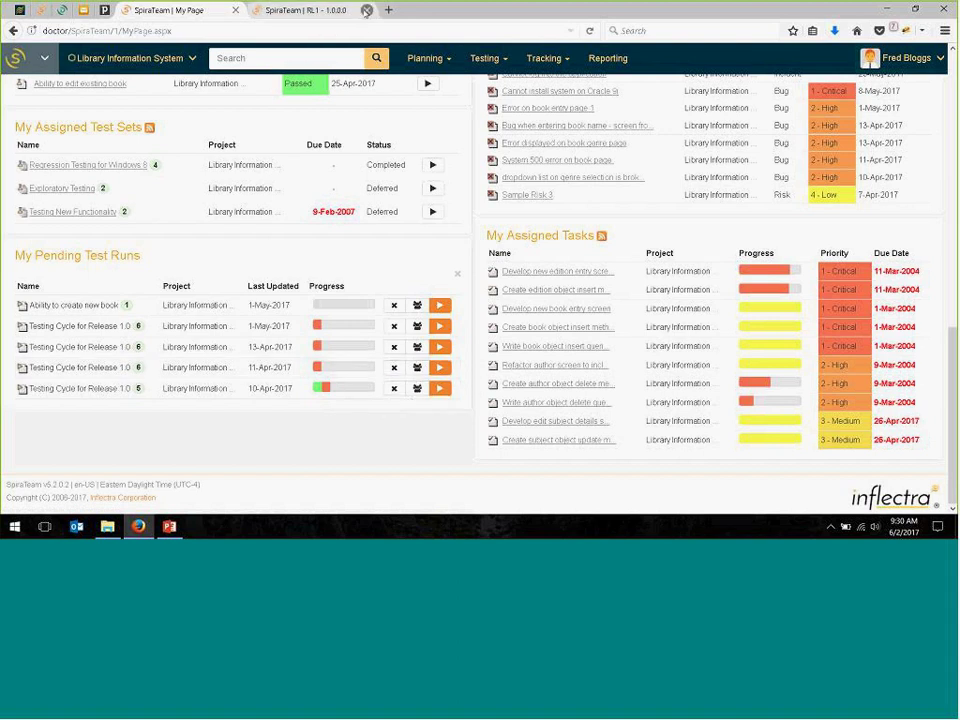
- Close the extra browser tab showing release RL1 and log out of the current account
click(366, 11)
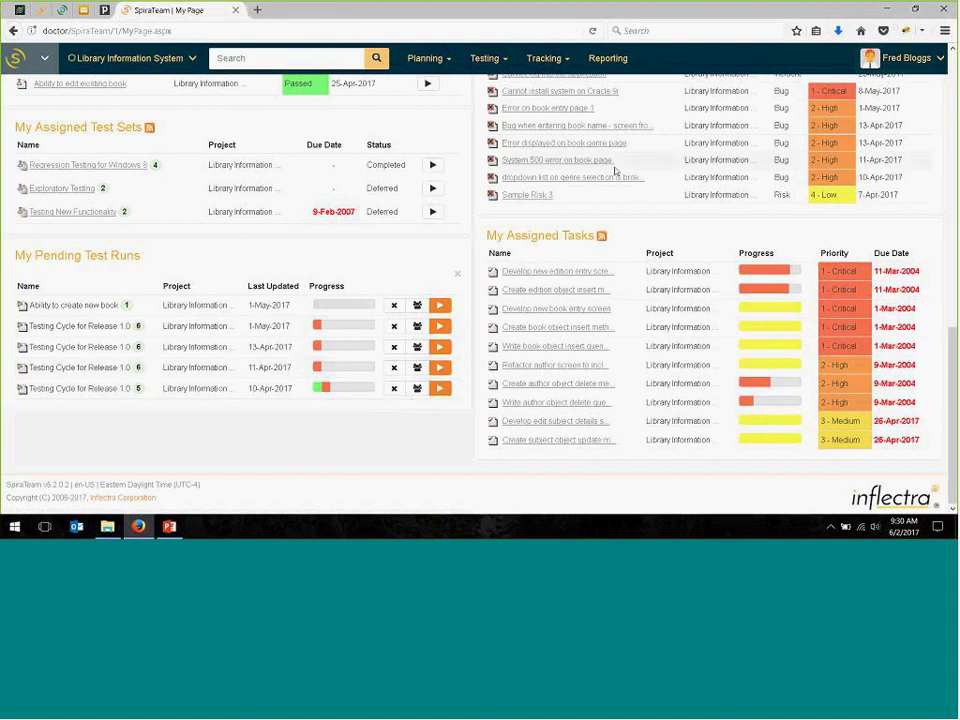
scroll(622, 178, up, 3)
scroll(622, 178, up, 10)
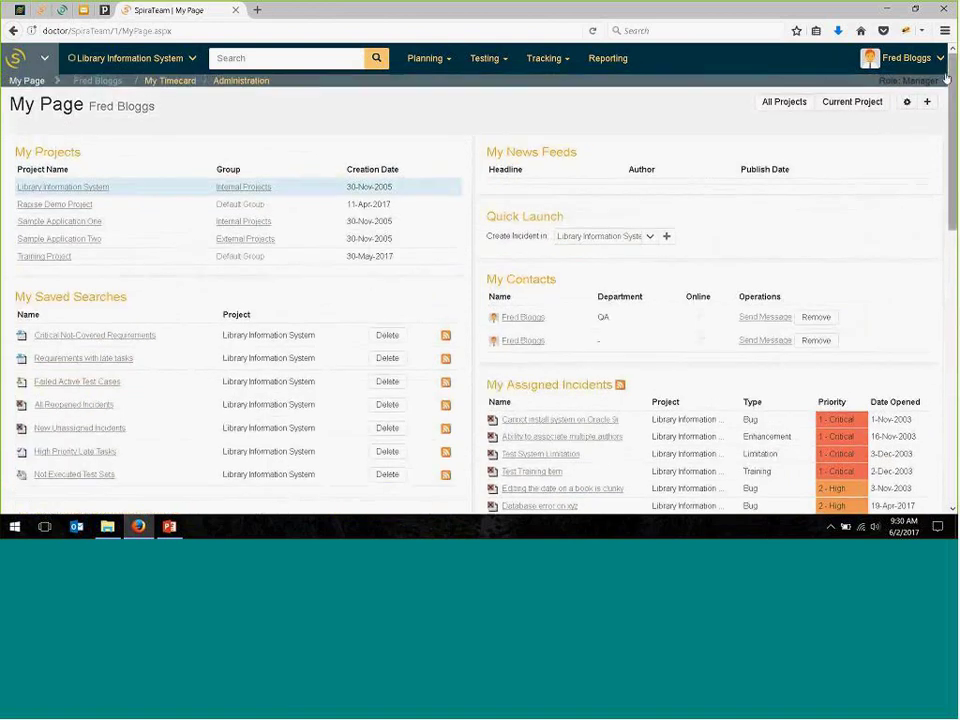
mouse_move(943, 63)
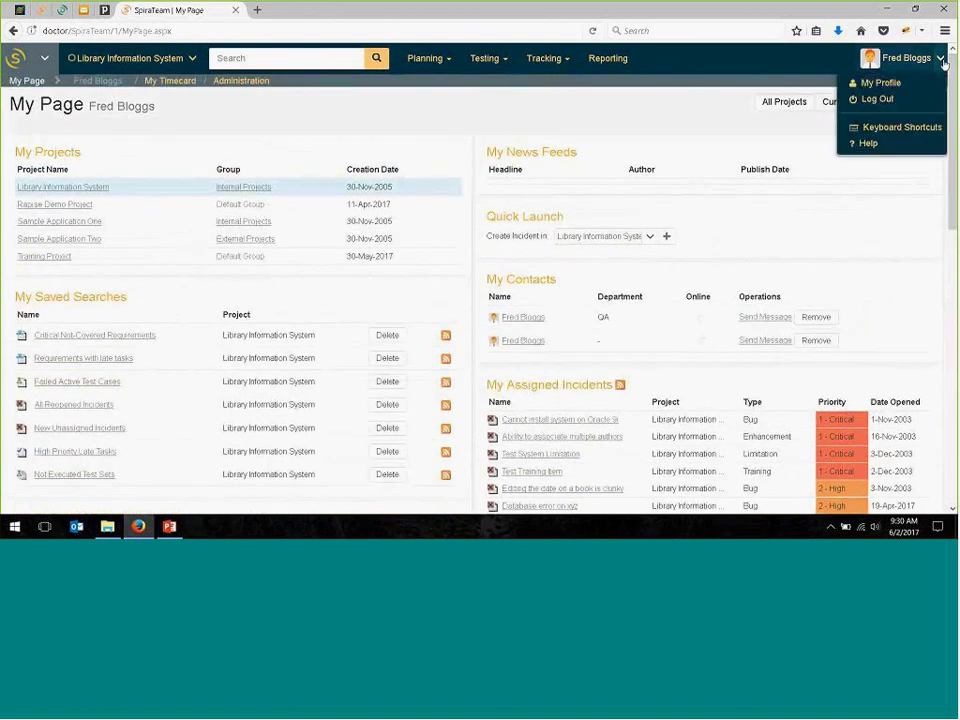
click(889, 100)
- Log in as administrator with the account password and the option to stay logged in
click(398, 301)
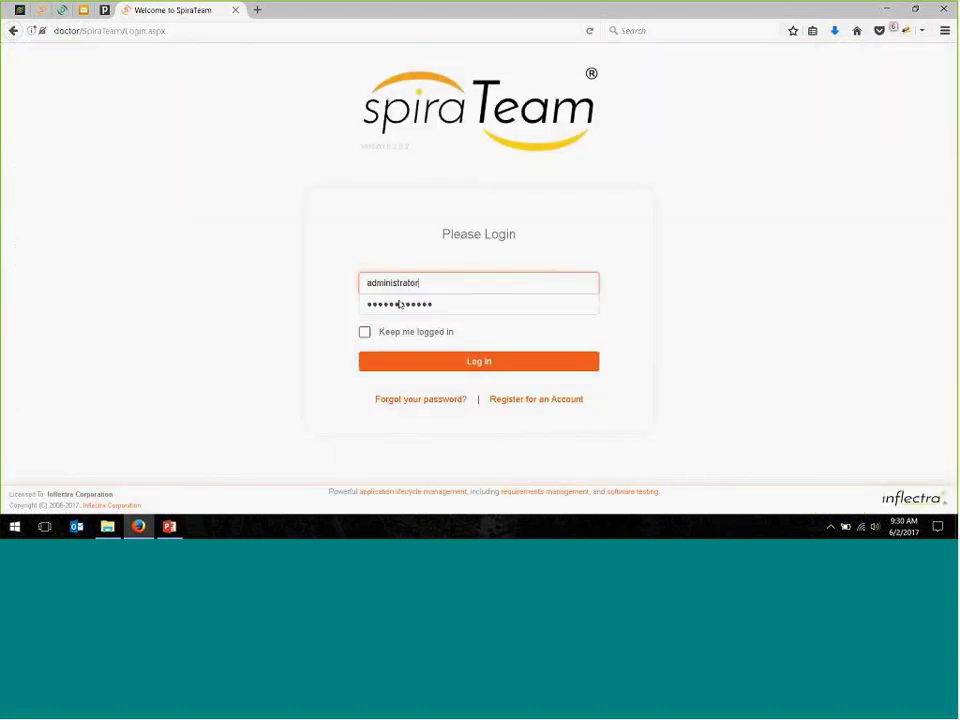
click(364, 332)
click(463, 361)
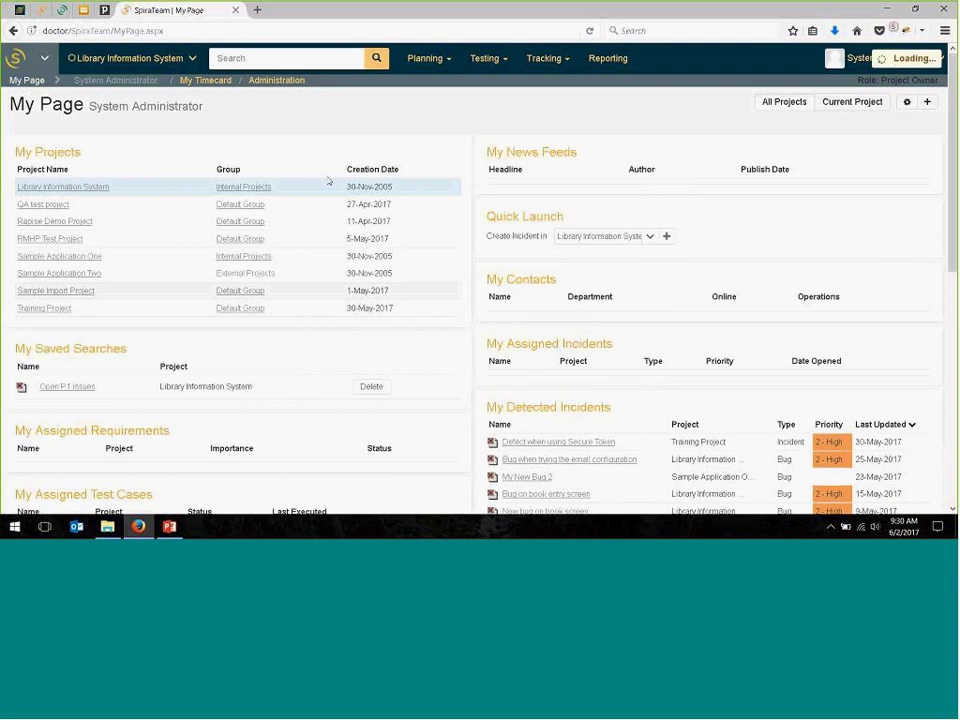
- Open the Library Information System project's Testing dashboard and bring up its All Pending Test Runs list
click(135, 62)
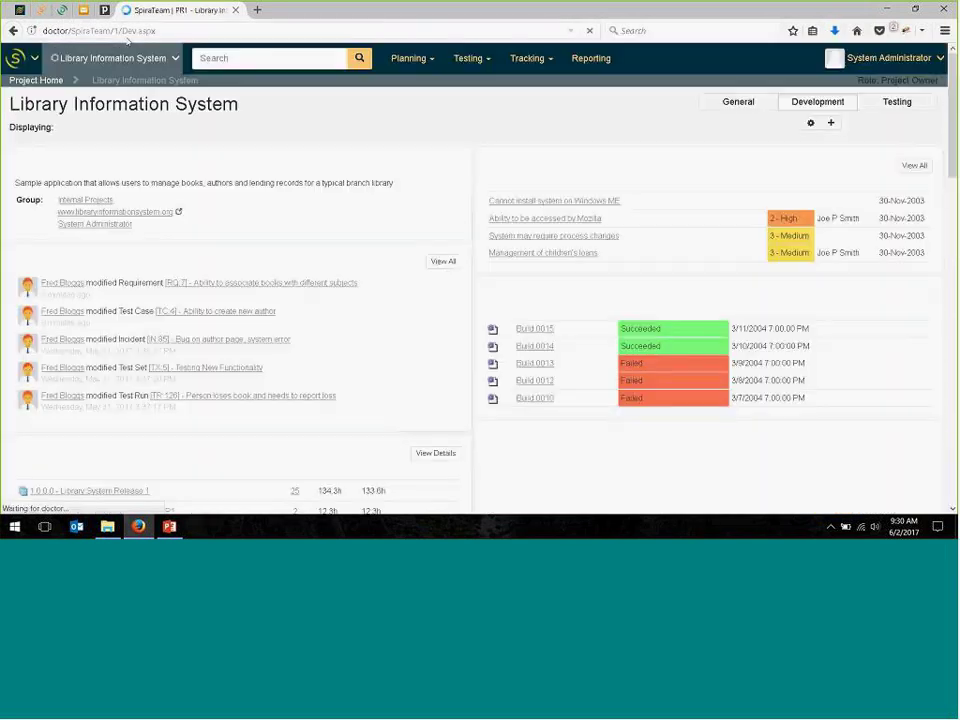
click(878, 104)
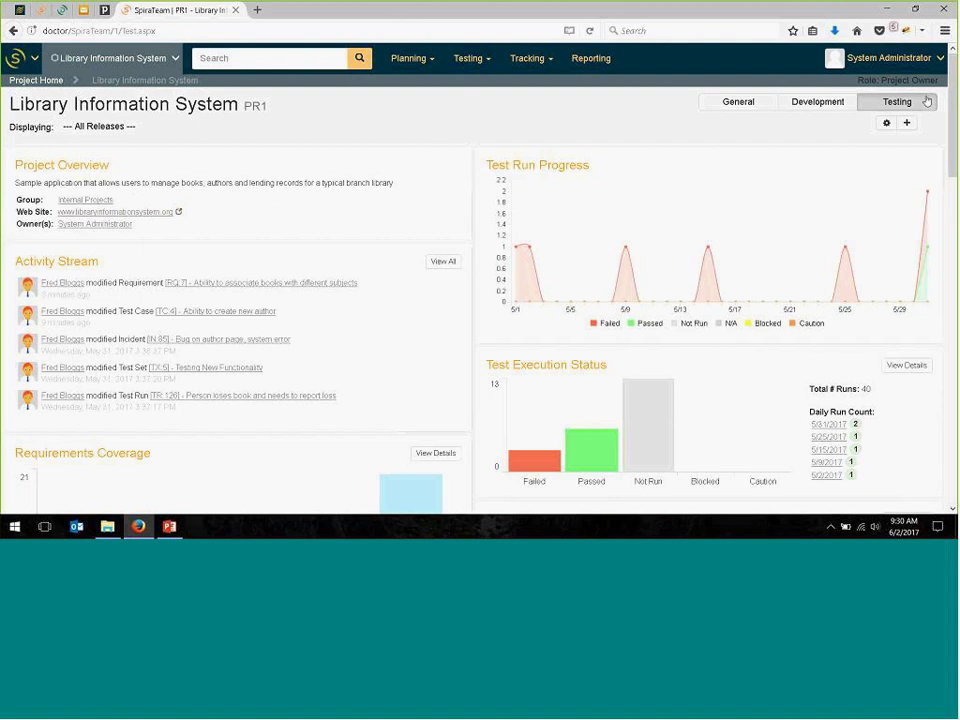
scroll(197, 189, down, 5)
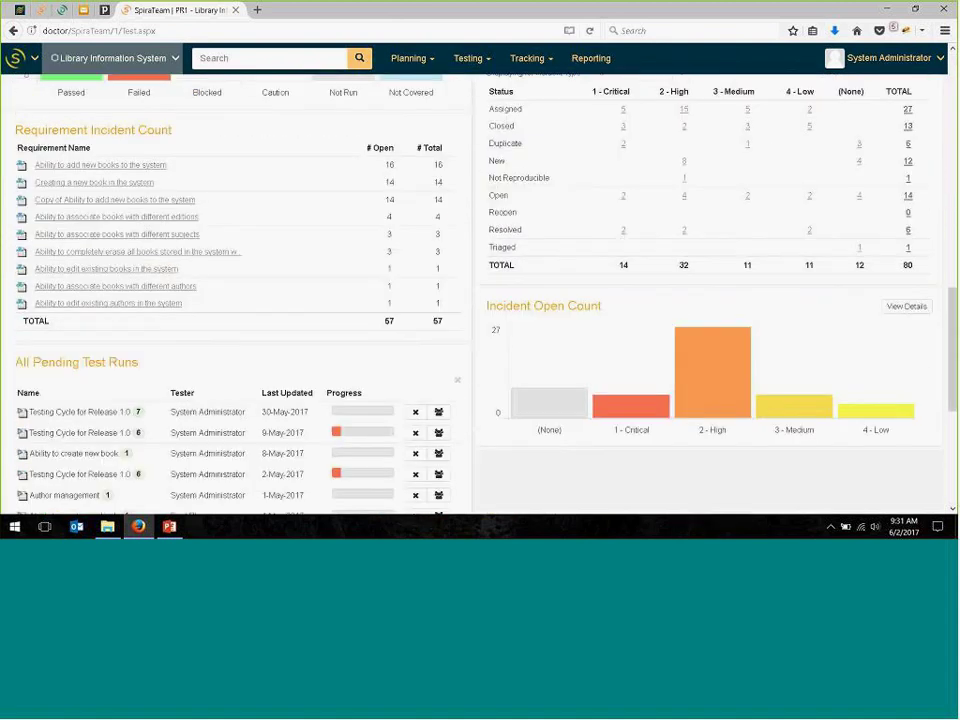
scroll(199, 191, down, 3)
scroll(199, 193, up, 1)
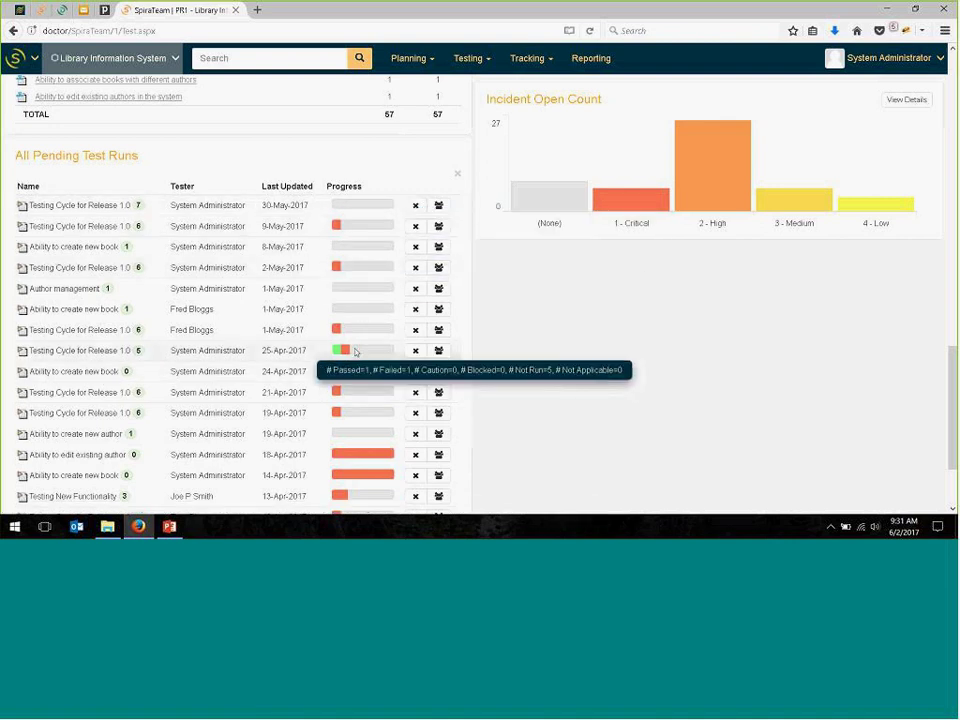
- Reassign the pending Testing Cycle for Release 1.0 run dated 30-May-2017 to another tester
click(439, 206)
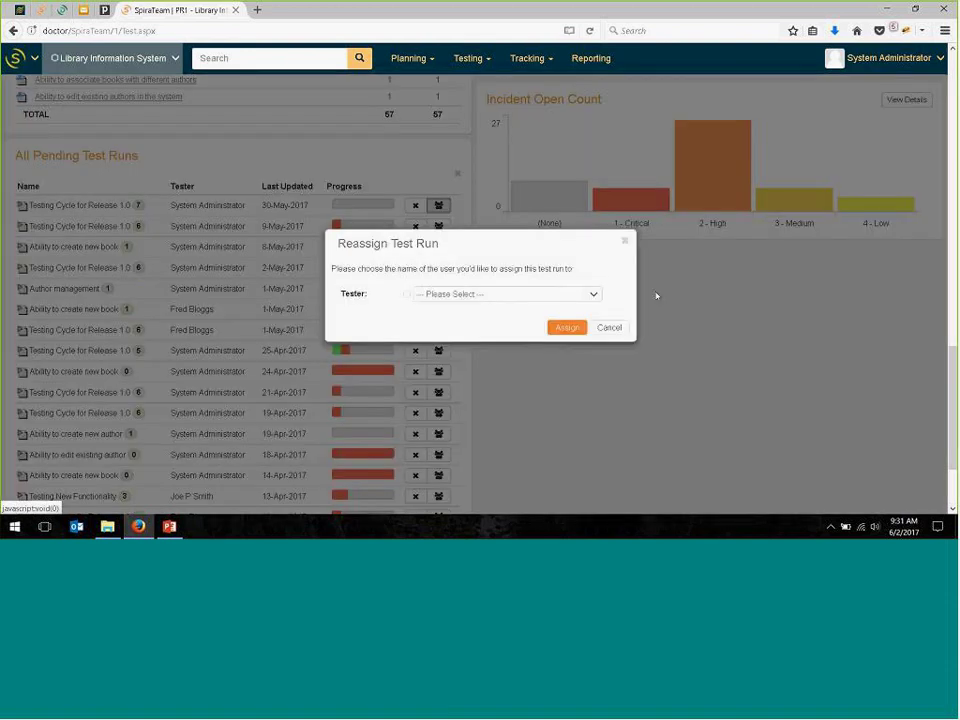
click(588, 295)
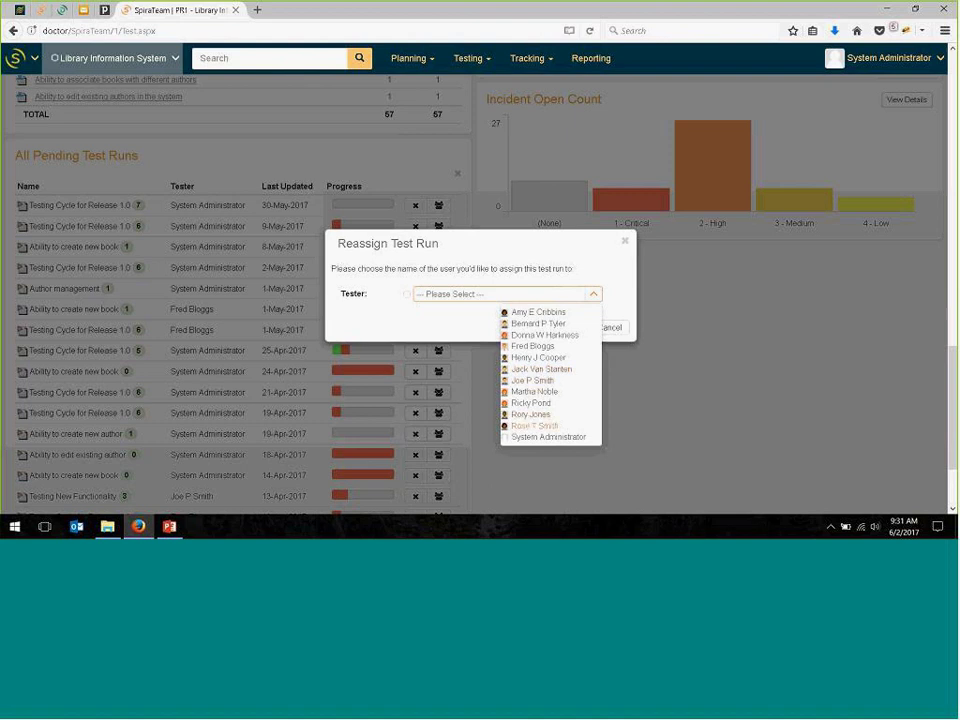
click(540, 357)
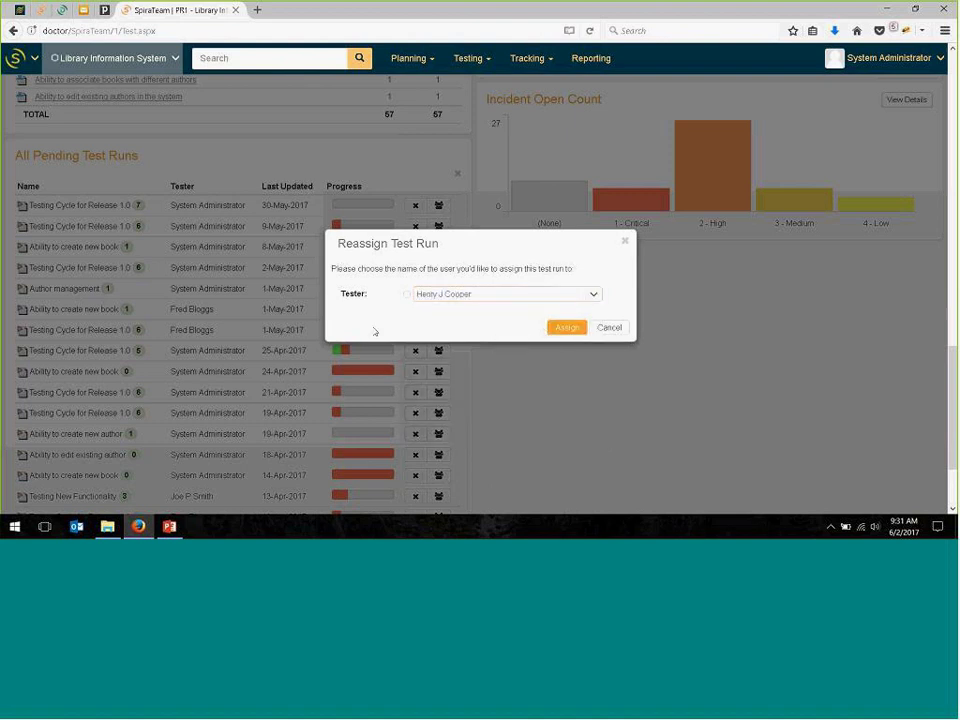
key(Return)
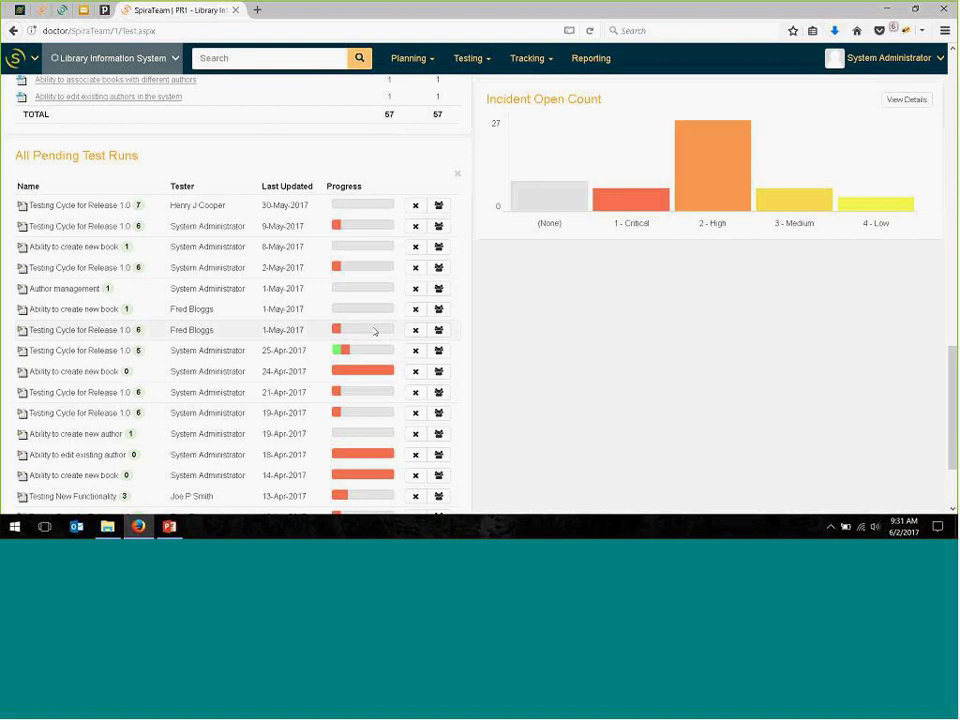
- Review the Test Run Progress chart on the Testing dashboard, and switch to PowerPoint to show the webinar's Agenda slide
mouse_move(354, 313)
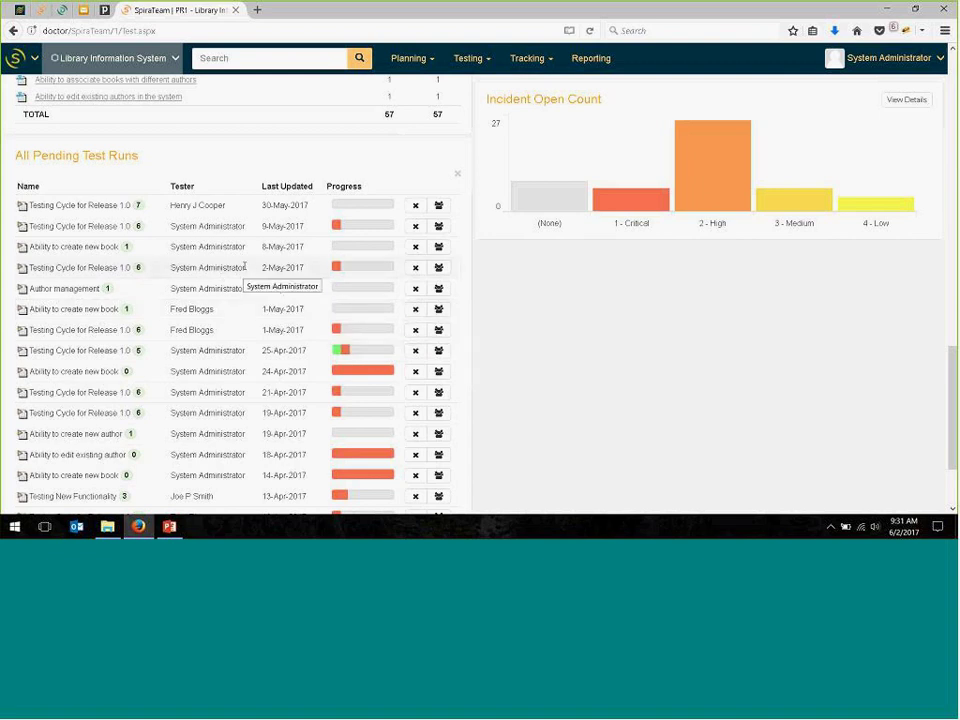
scroll(245, 270, up, 1)
scroll(250, 266, up, 15)
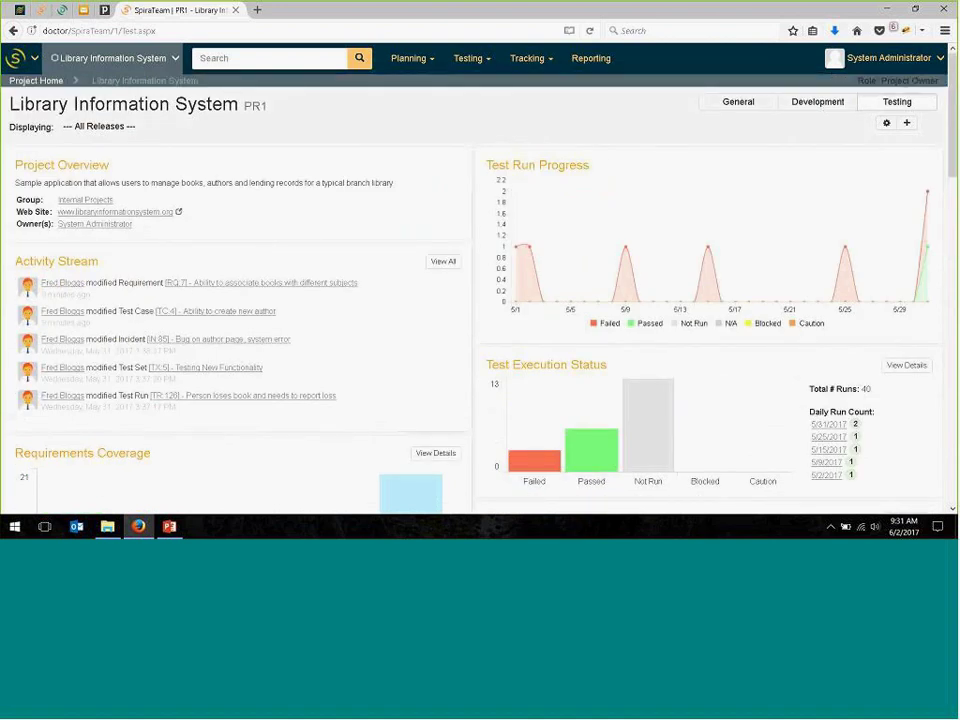
mouse_move(530, 274)
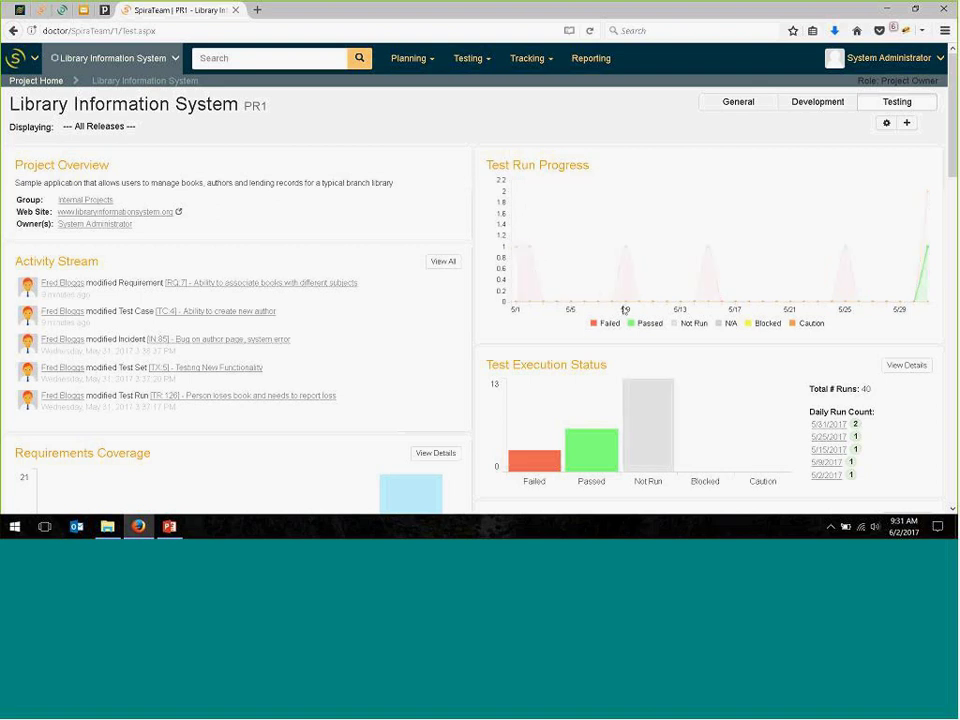
mouse_move(628, 297)
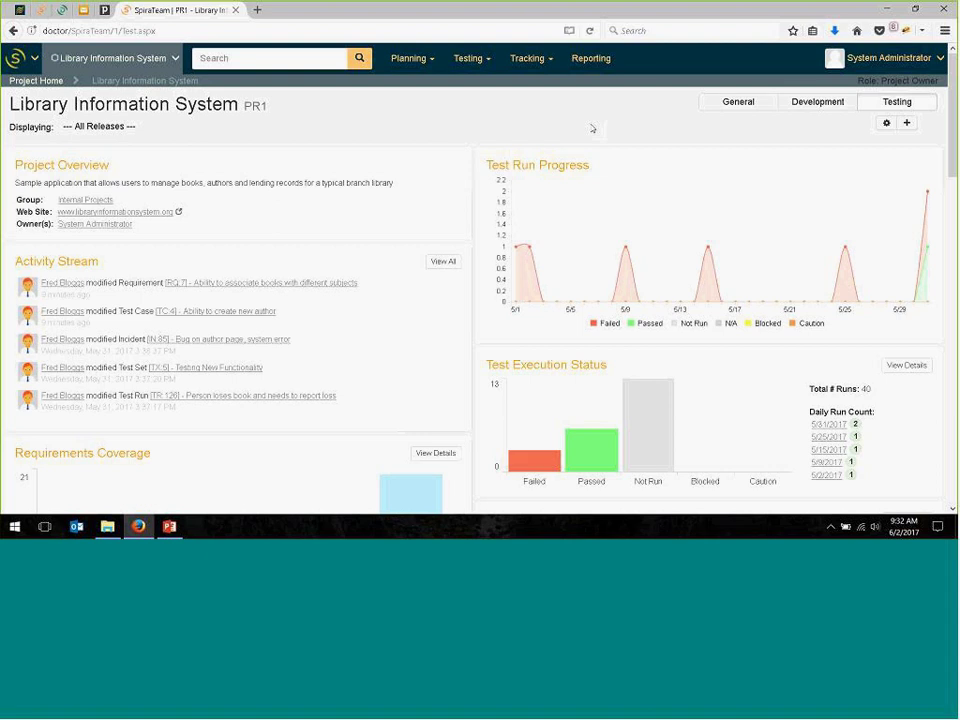
click(169, 526)
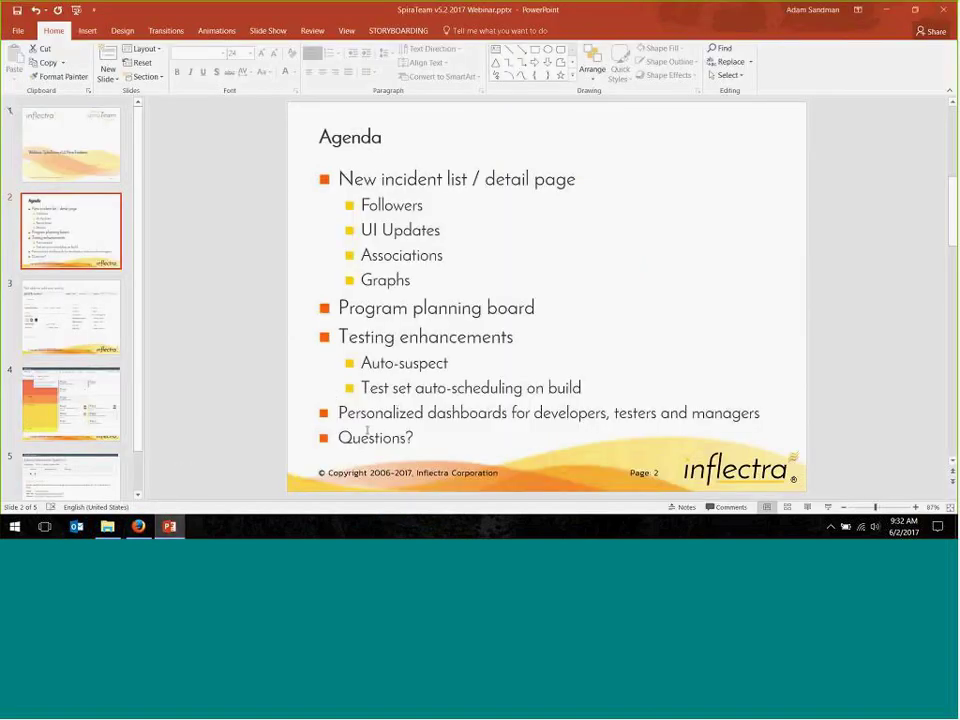
- Switch back to SpiraTeam in Firefox and open the Library Information System project's Reporting page
click(138, 526)
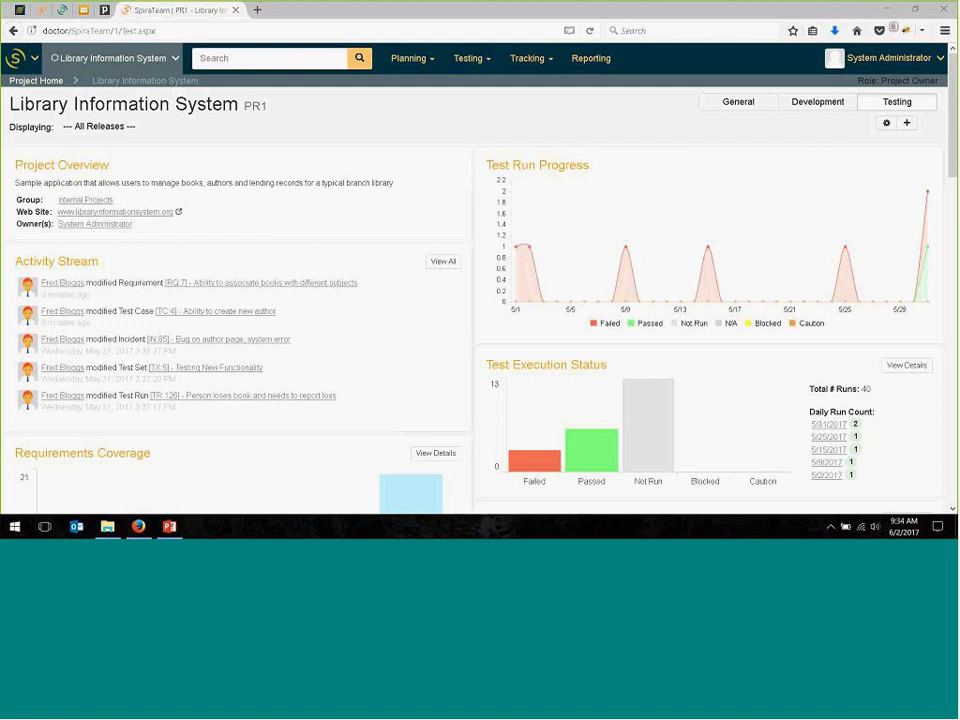
click(588, 62)
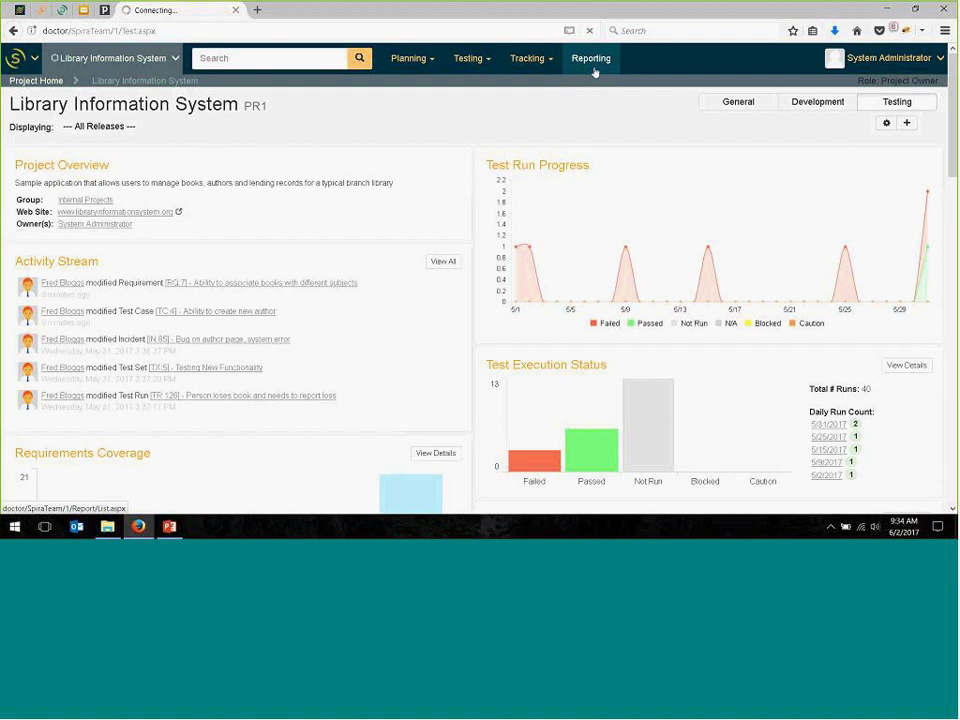